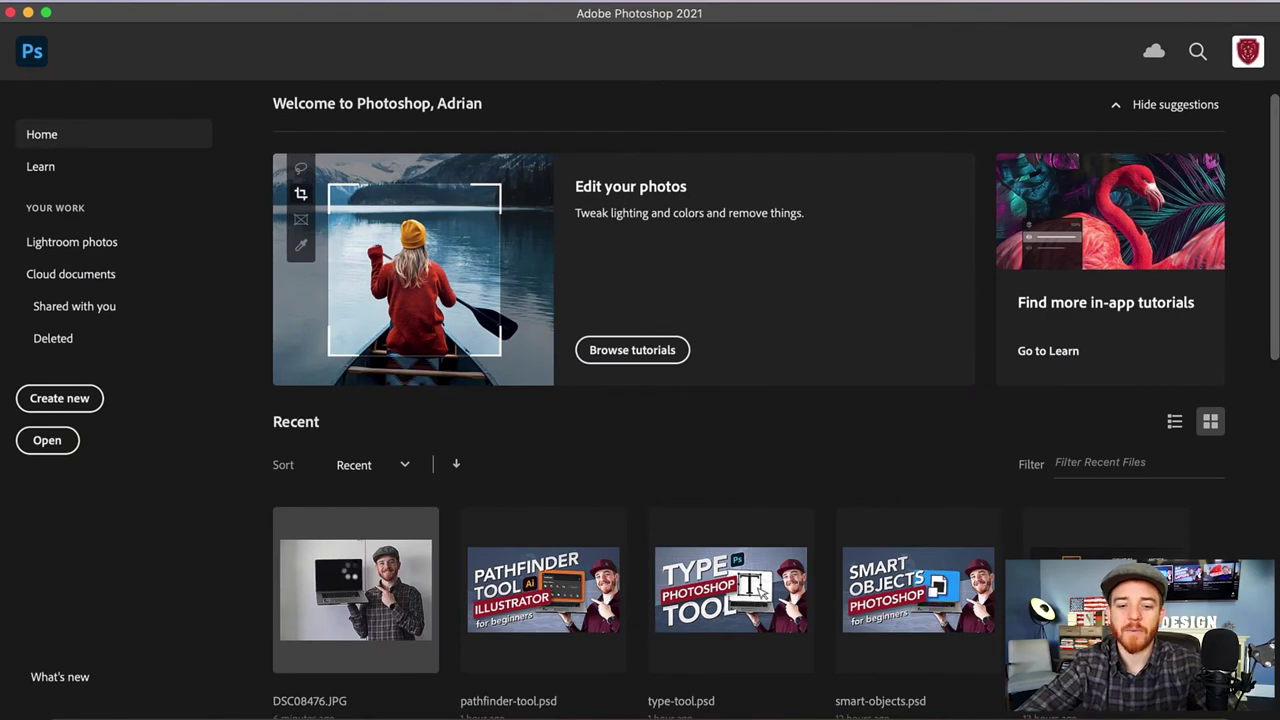
Step: Open DSC08476.JPG from the recent files and convert its locked Background into a regular layer
click(352, 576)
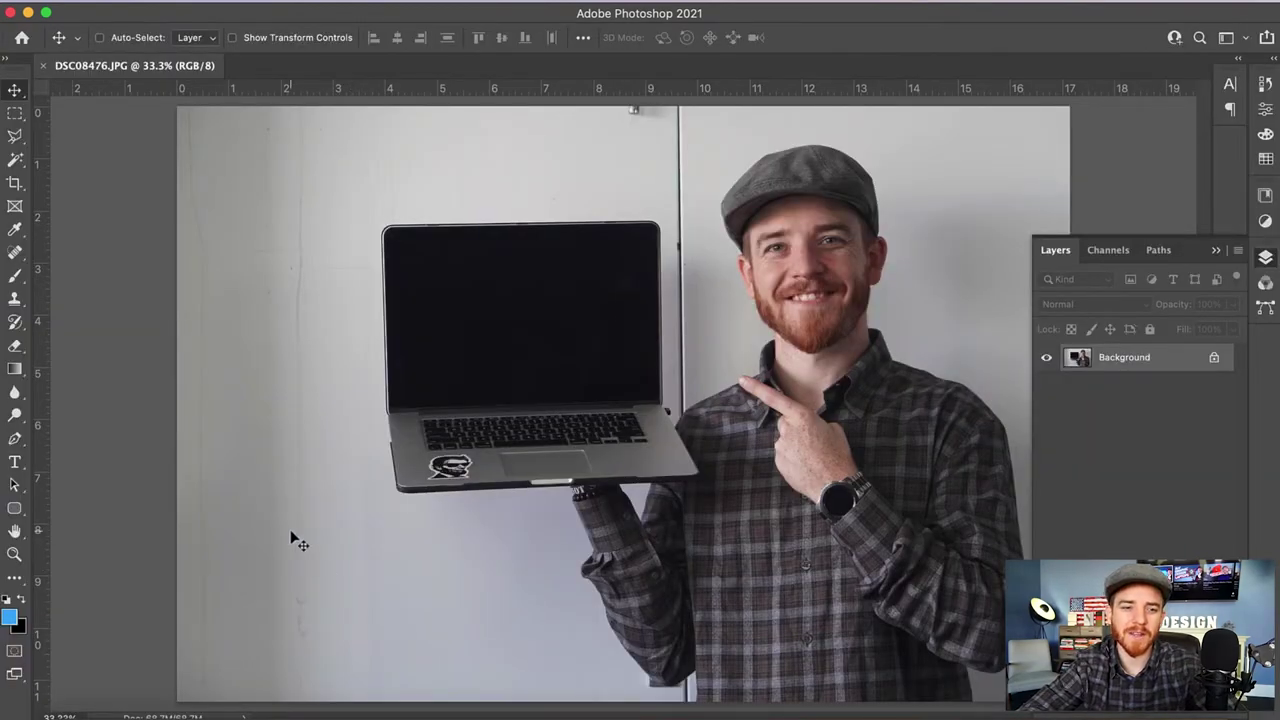
click(15, 162)
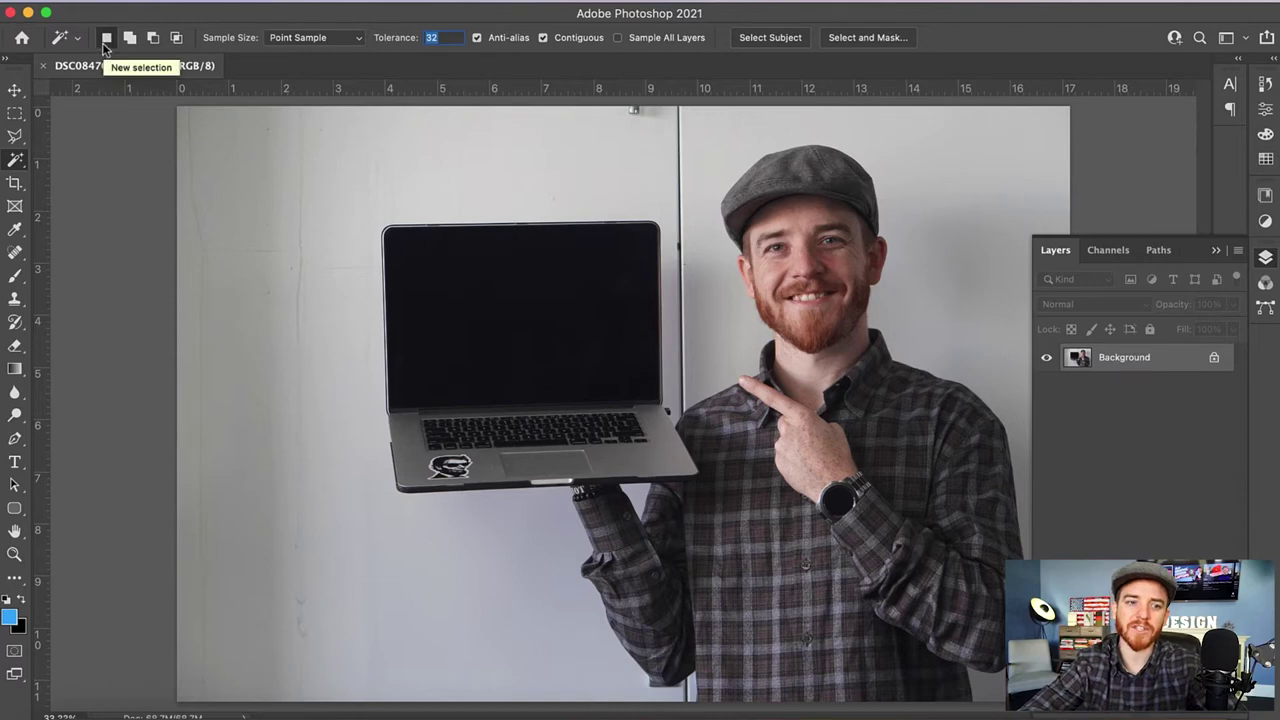
scroll(1192, 363, up, 1)
alt+double_click(1192, 363)
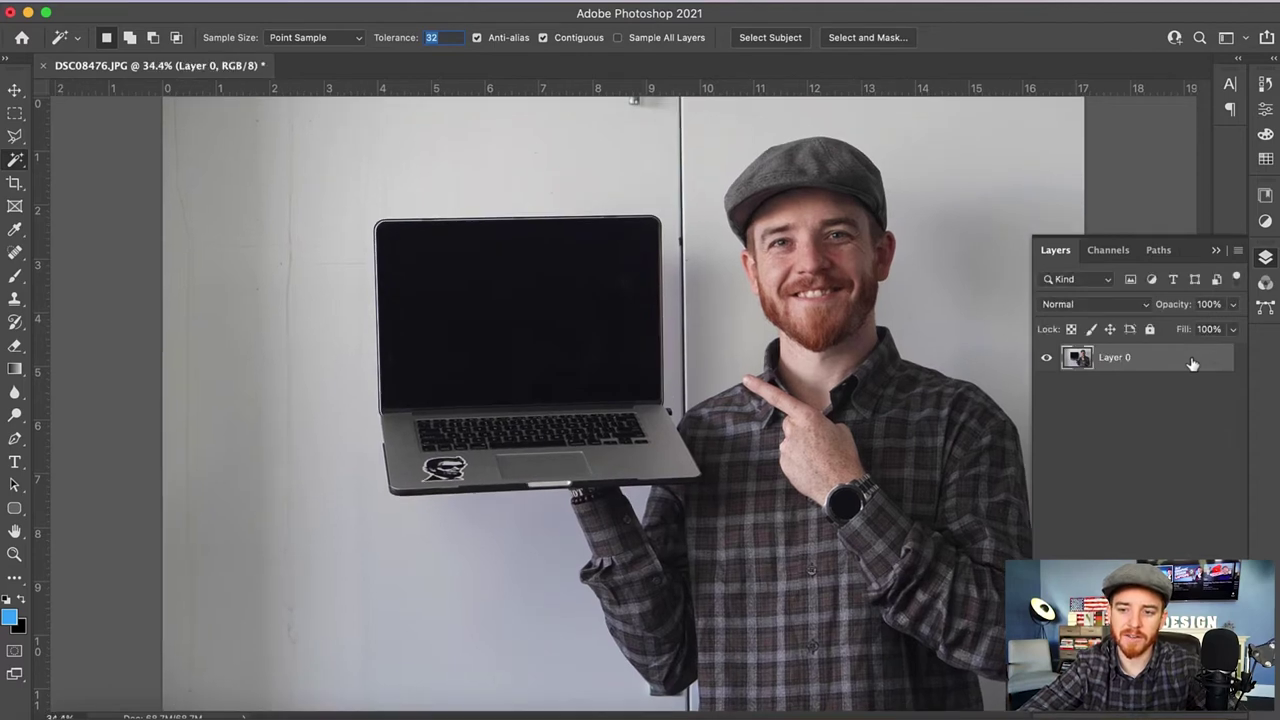
Step: Select the wall panel behind the man's head and shoulders using the Magic Wand at tolerance 32, adding the shaded areas
click(692, 165)
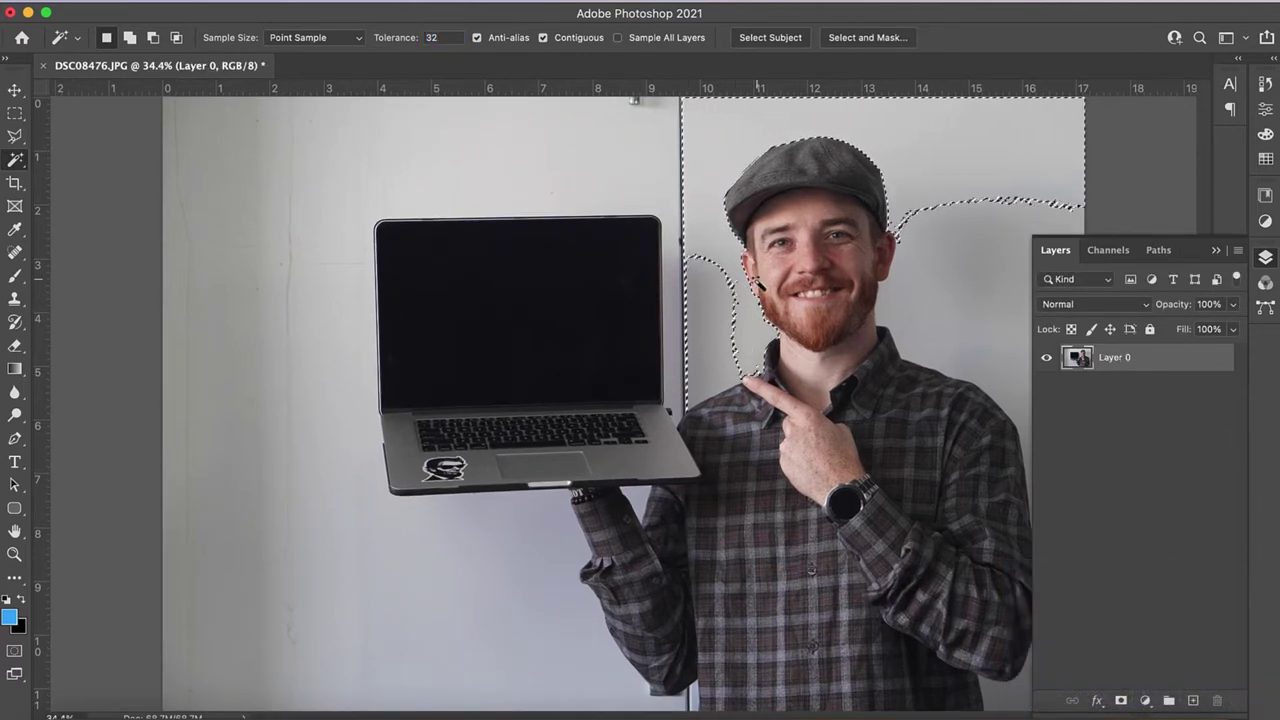
shift+click(907, 273)
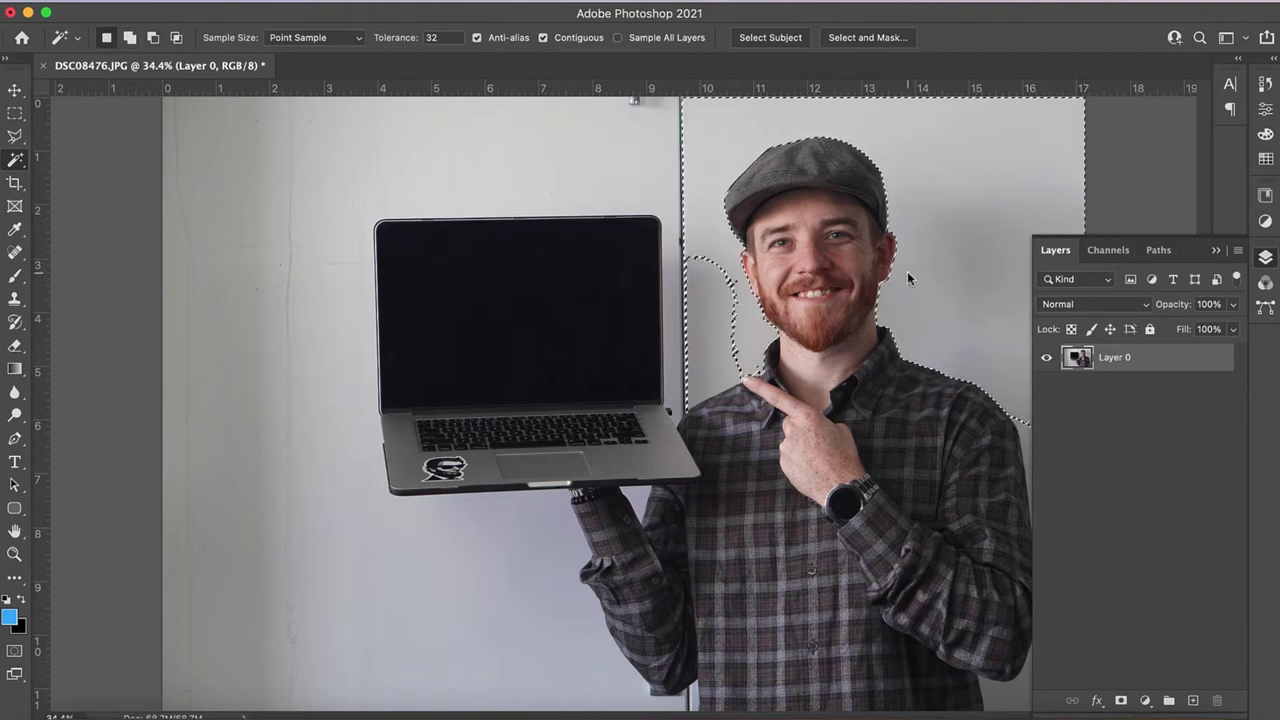
click(1215, 250)
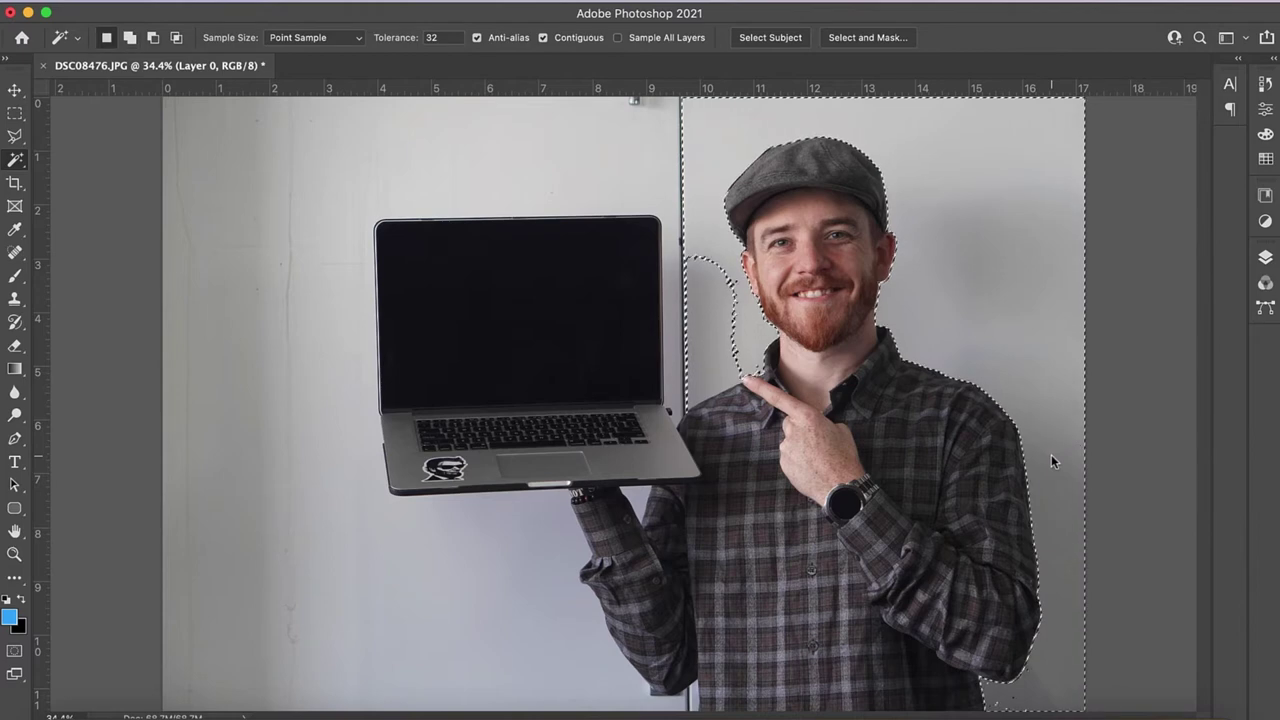
shift+click(1043, 484)
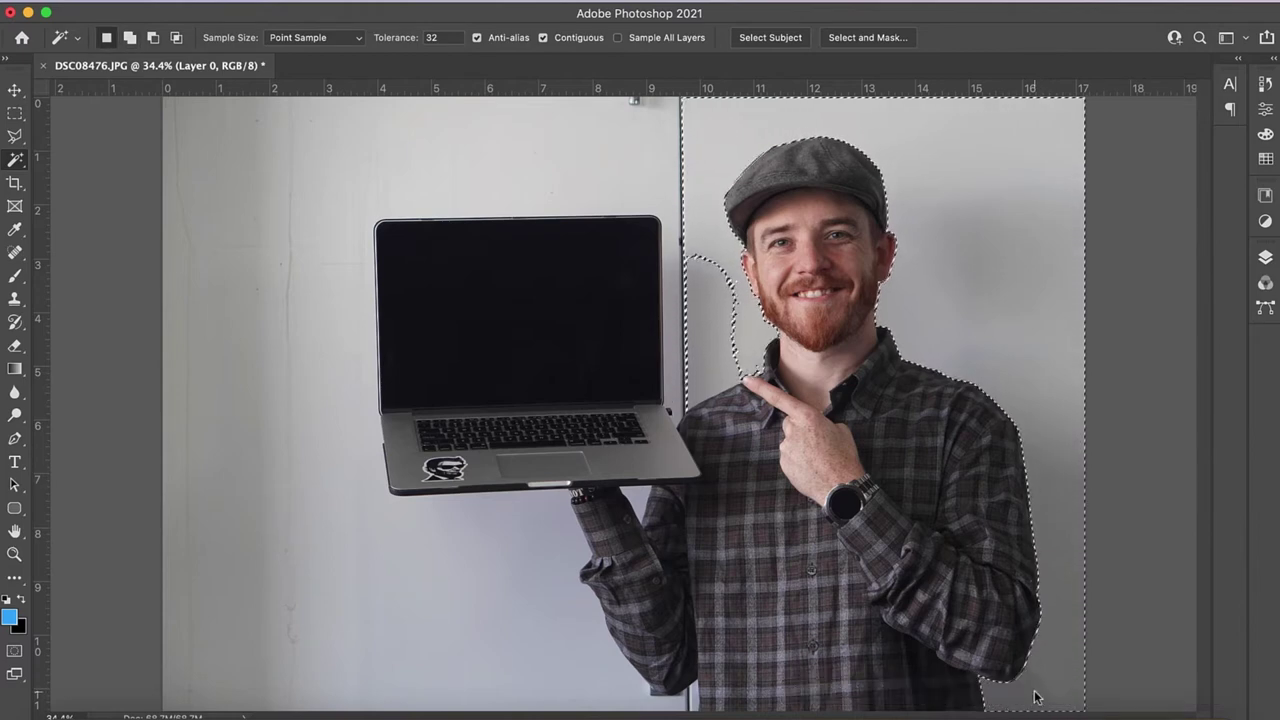
shift+click(705, 373)
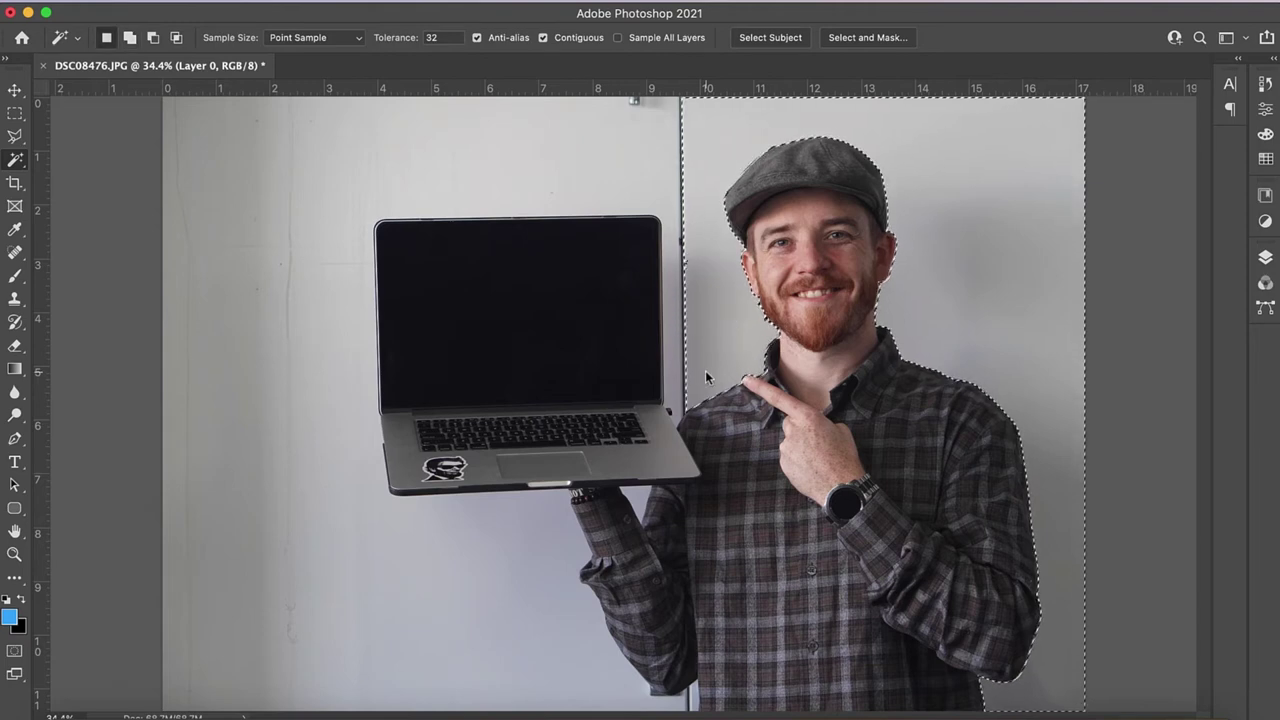
Step: Add the strip beside the laptop screen and the whole wall behind the laptop to the Magic Wand selection
shift+click(672, 366)
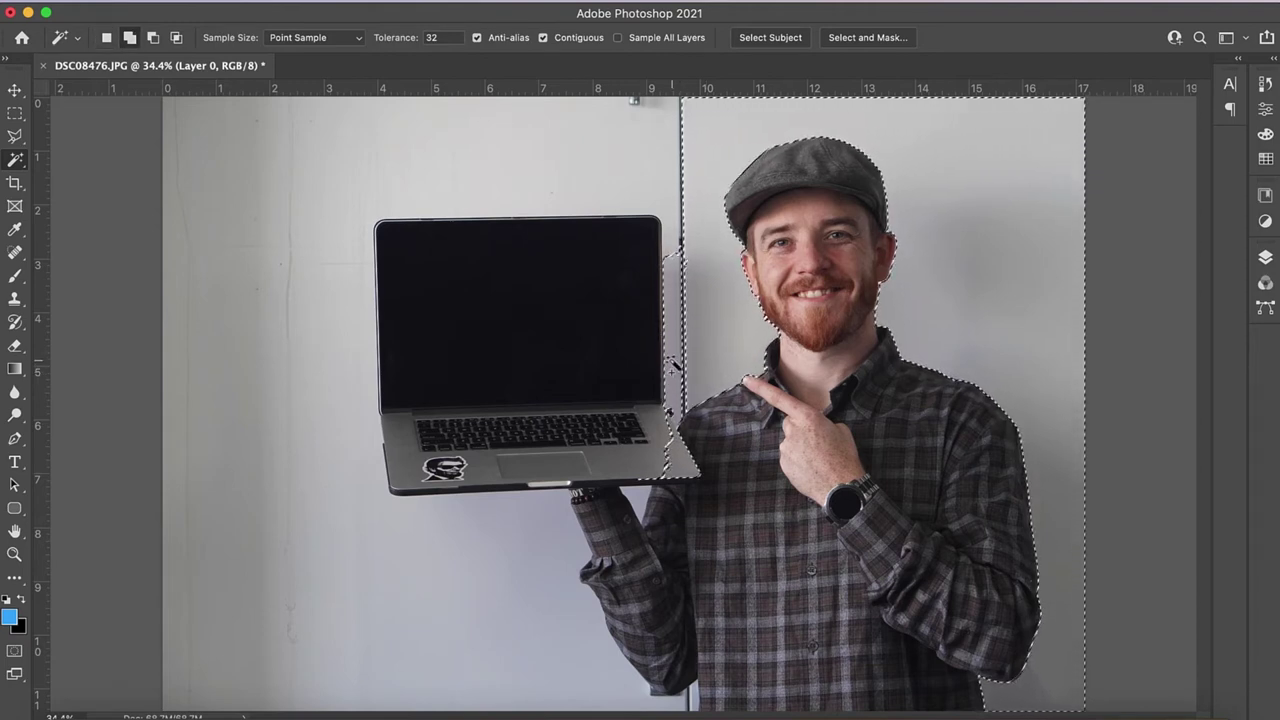
shift+click(305, 356)
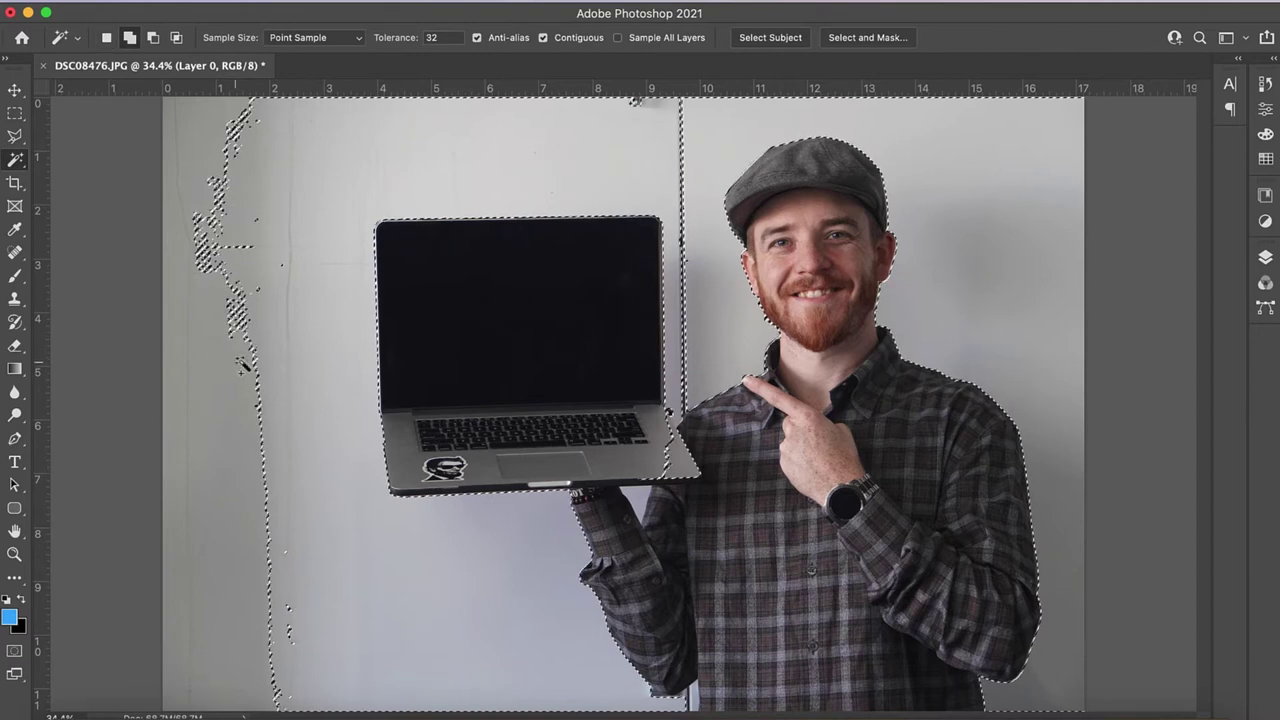
key(shift)
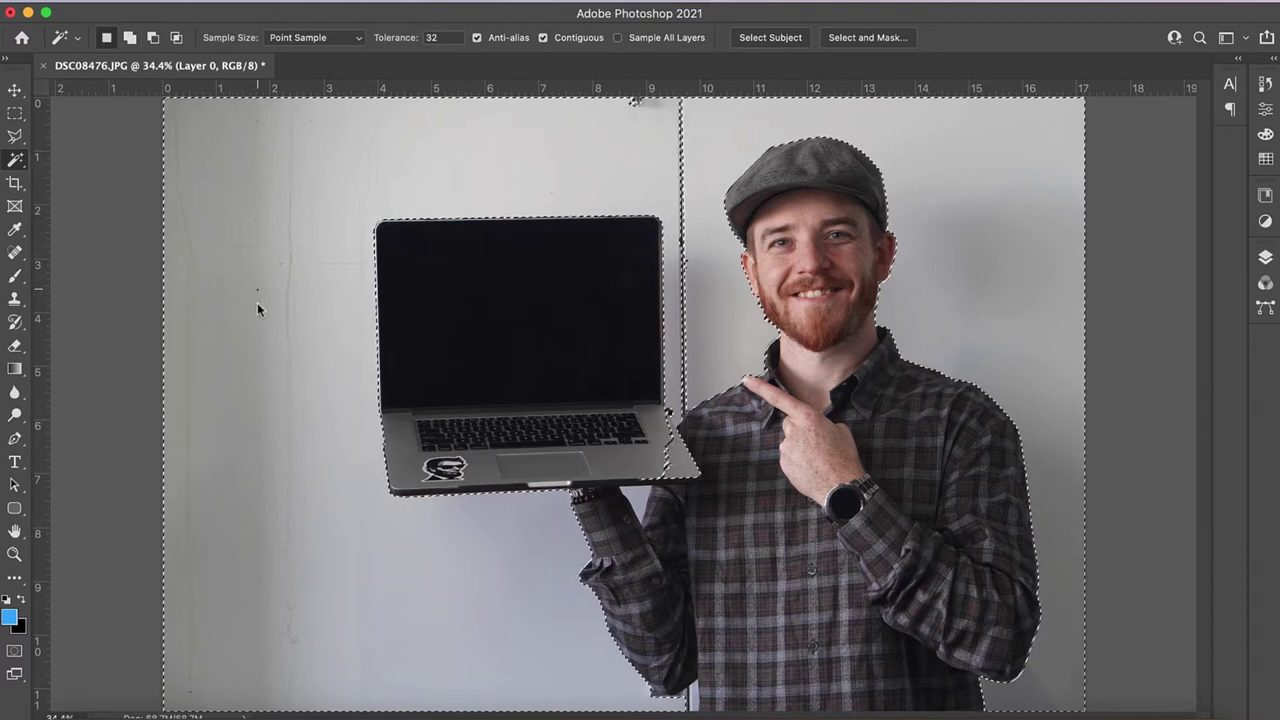
Step: Add the stray wall specks and the vertical door seam to the selection with the Rectangular Marquee
click(15, 113)
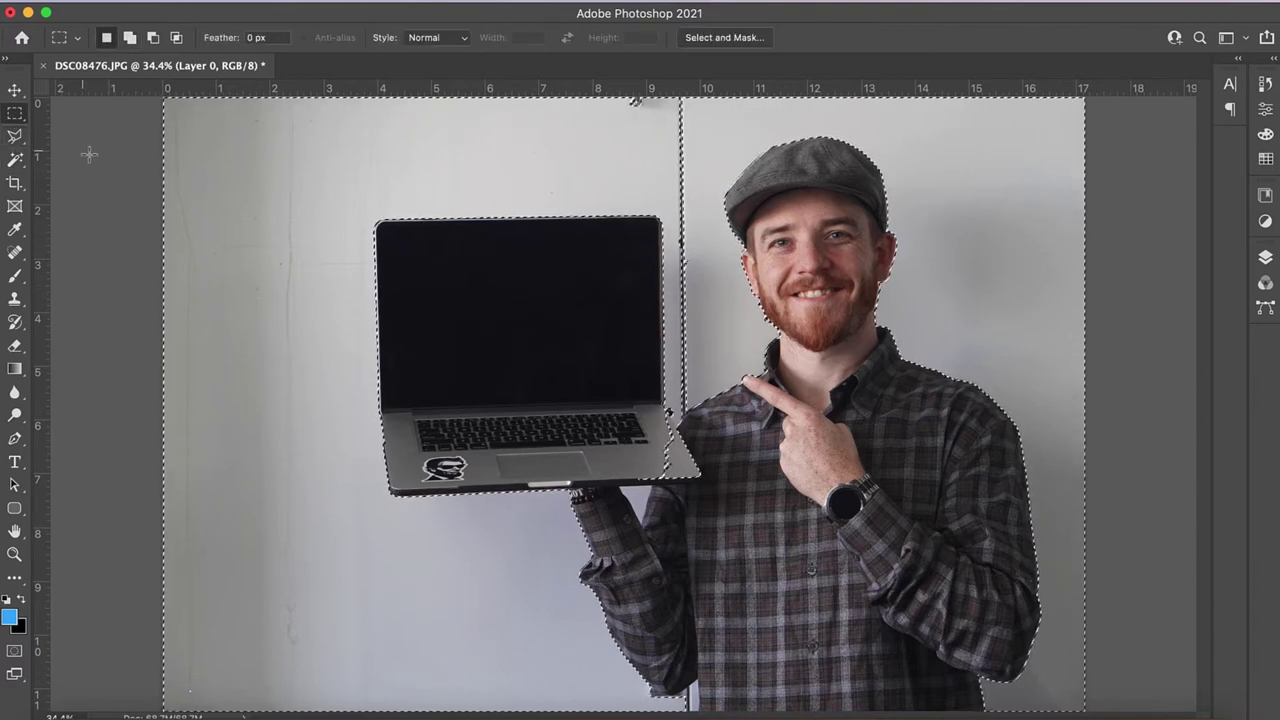
key(shift)
drag(235, 298, 322, 411)
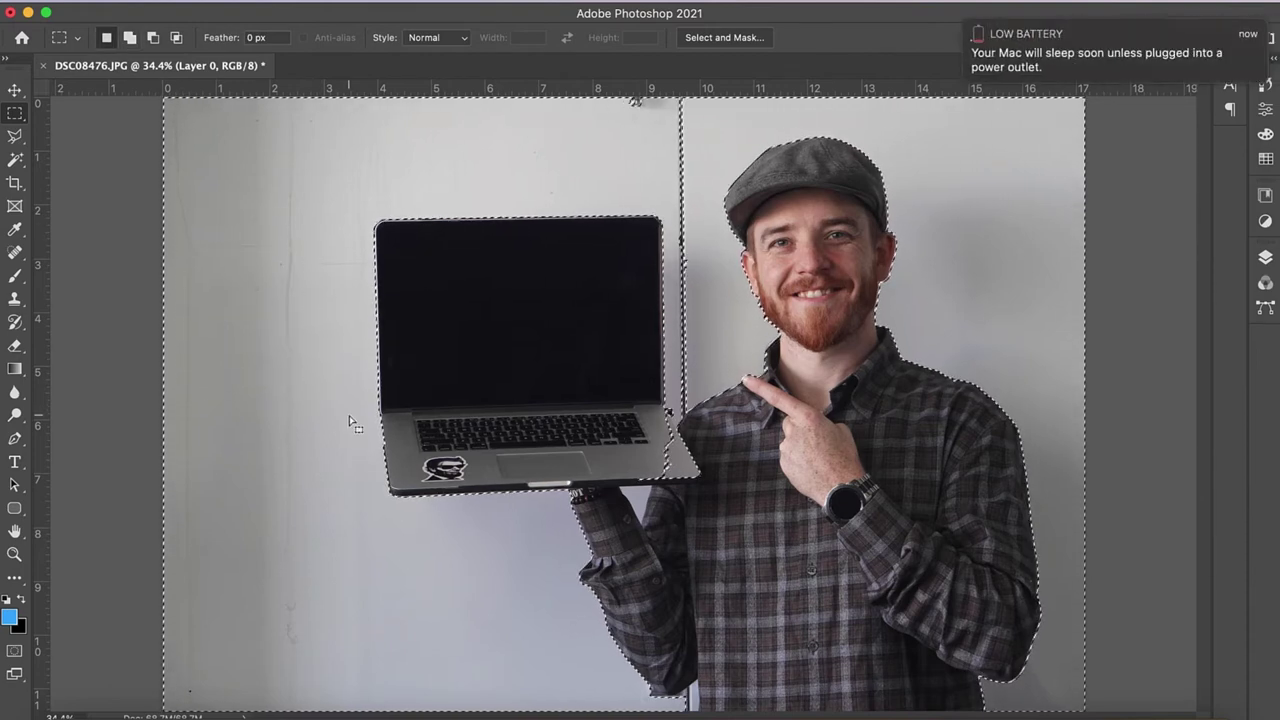
key(shift)
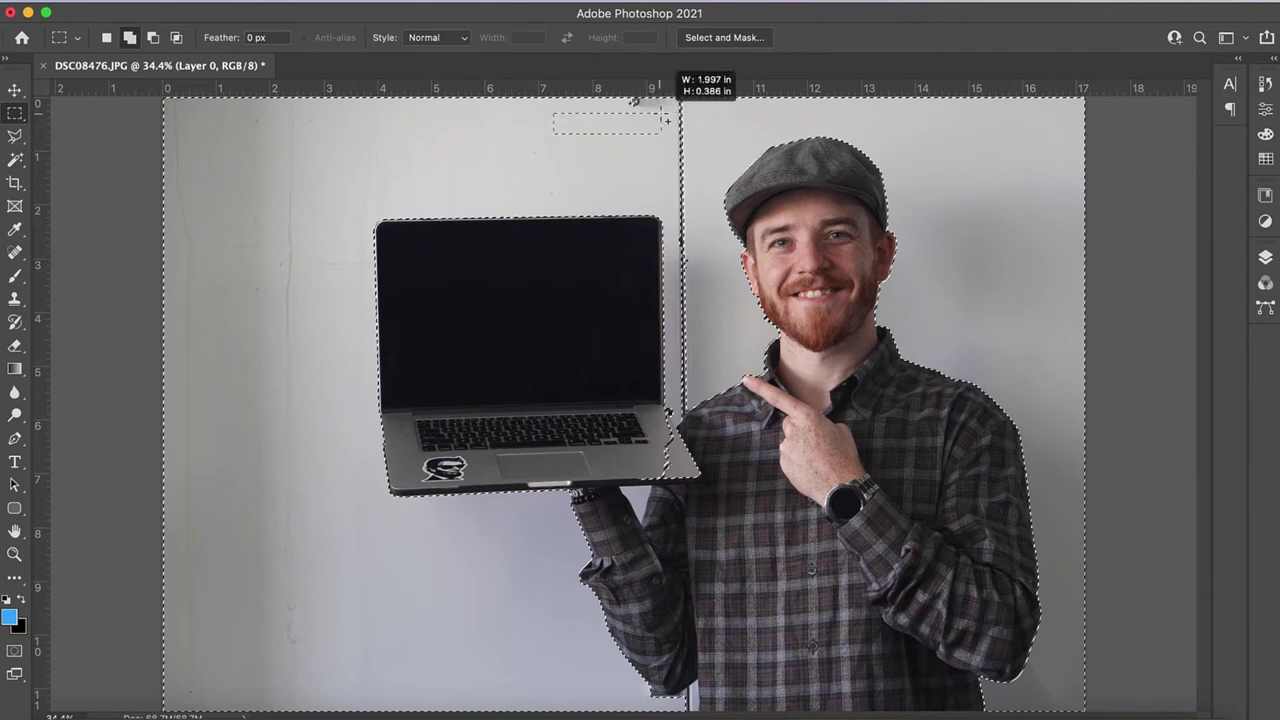
drag(666, 96, 688, 412)
key(shift)
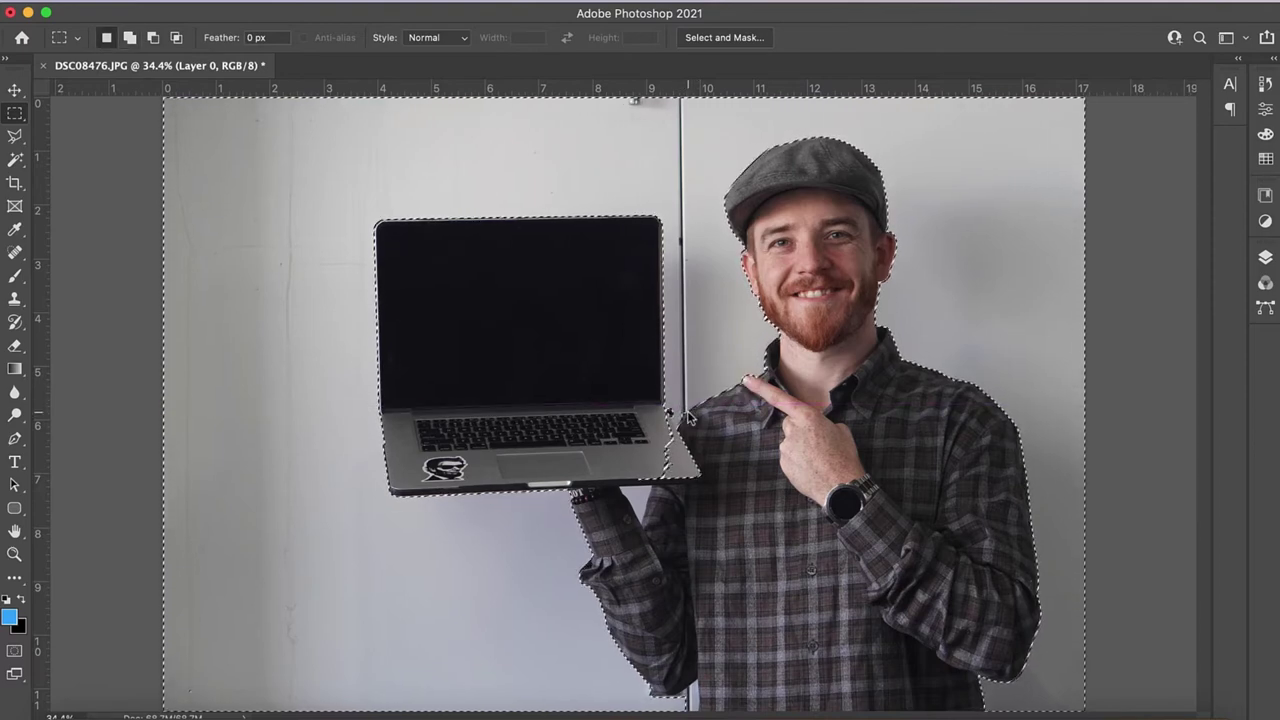
Step: Subtract the laptop base's wrongly selected corner near the man's shoulder from the selection with the Polygonal Lasso
click(16, 140)
key(shift)
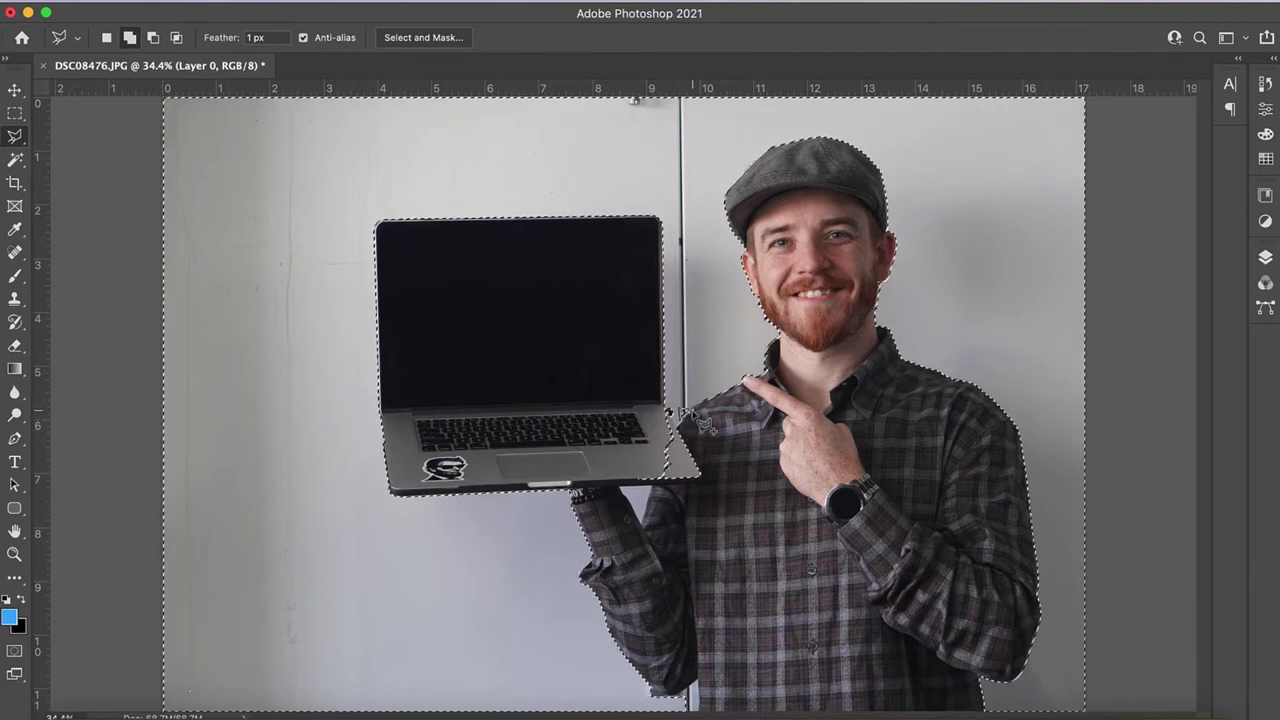
key(super+plus)
key(super+plus)
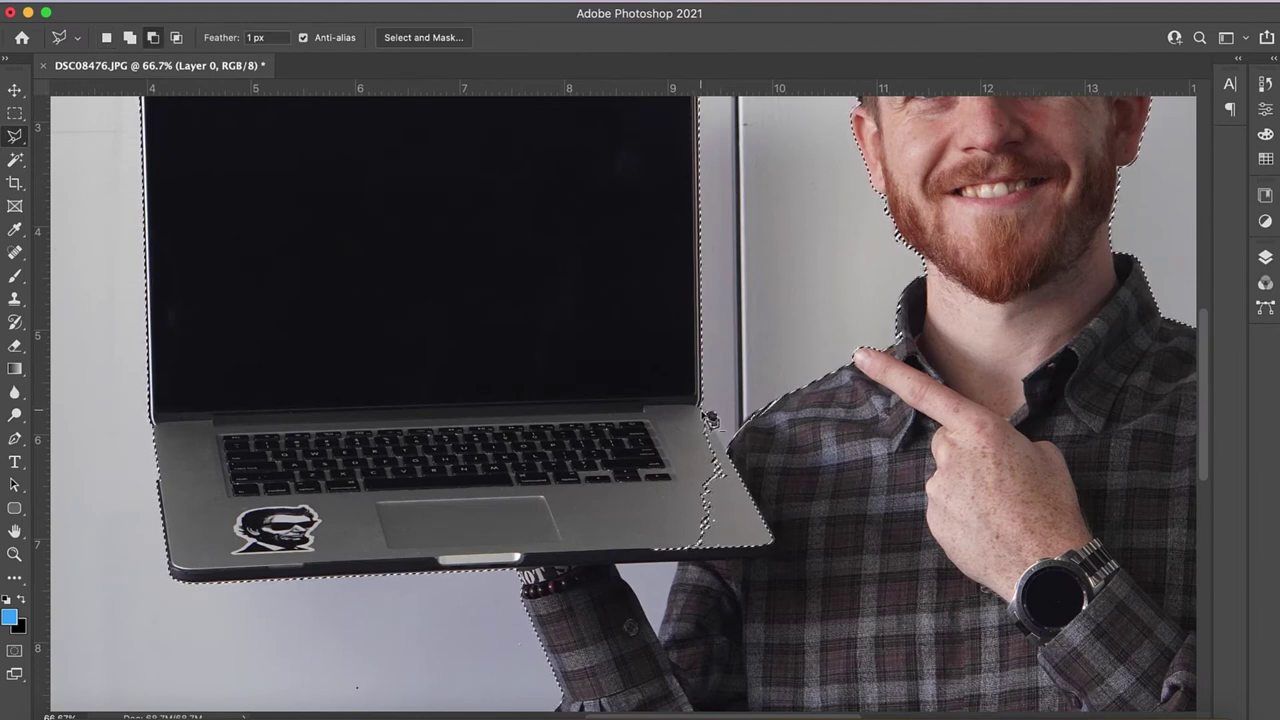
key(alt)
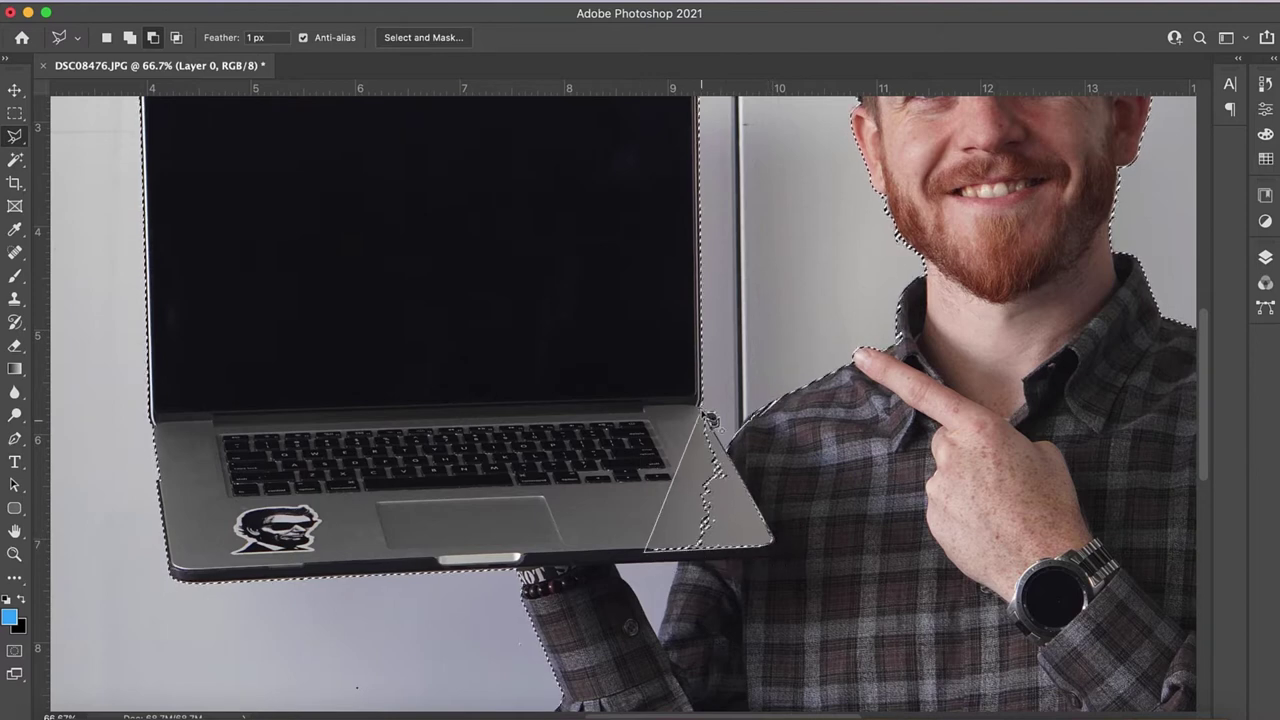
click(709, 418)
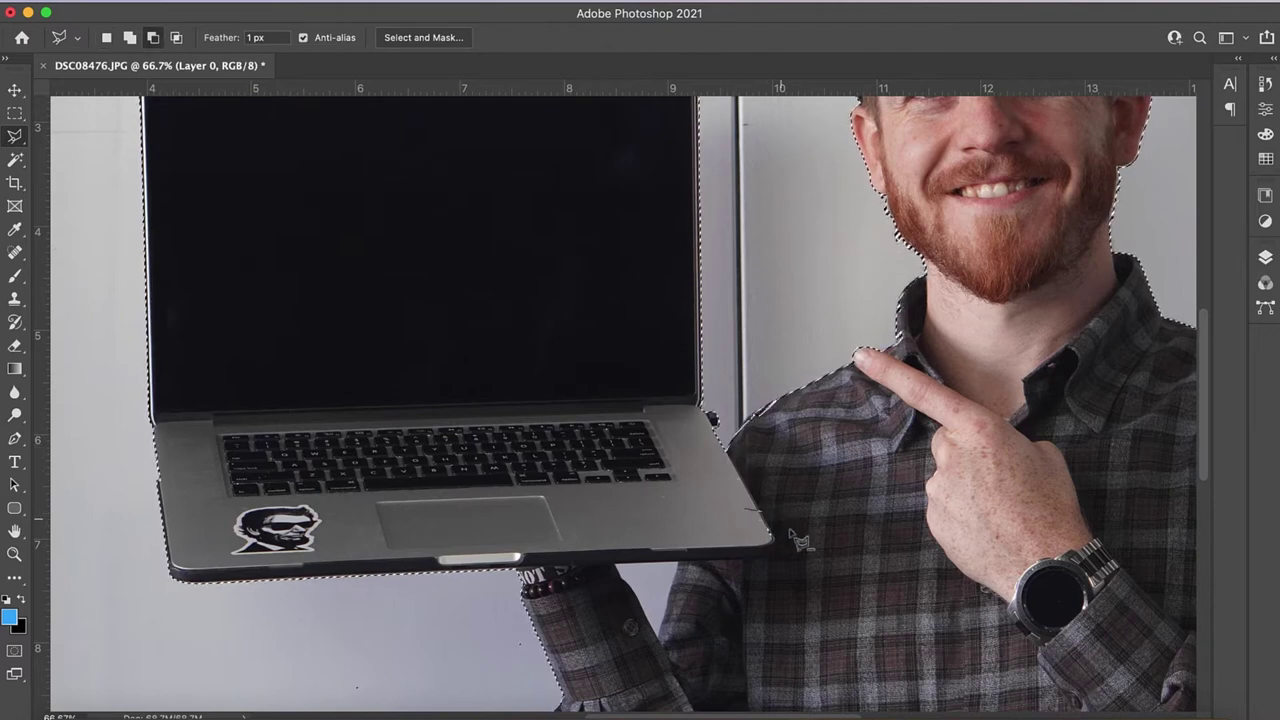
click(745, 512)
Step: Add the missed wall patch beside the neck, just below the man's ear, to the selection with the Polygonal Lasso
scroll(493, 573, up, 3)
scroll(493, 573, right, 2)
key(shift)
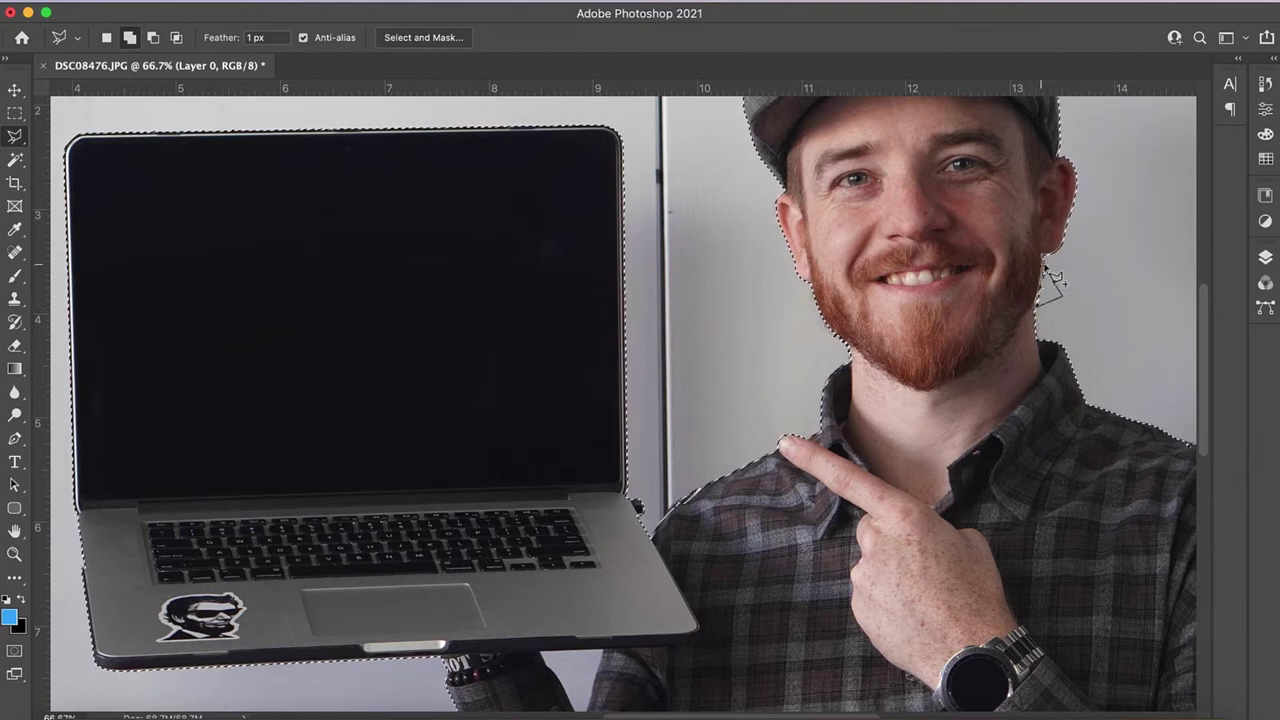
click(1045, 266)
scroll(1074, 288, right, 5)
scroll(1074, 288, down, 2)
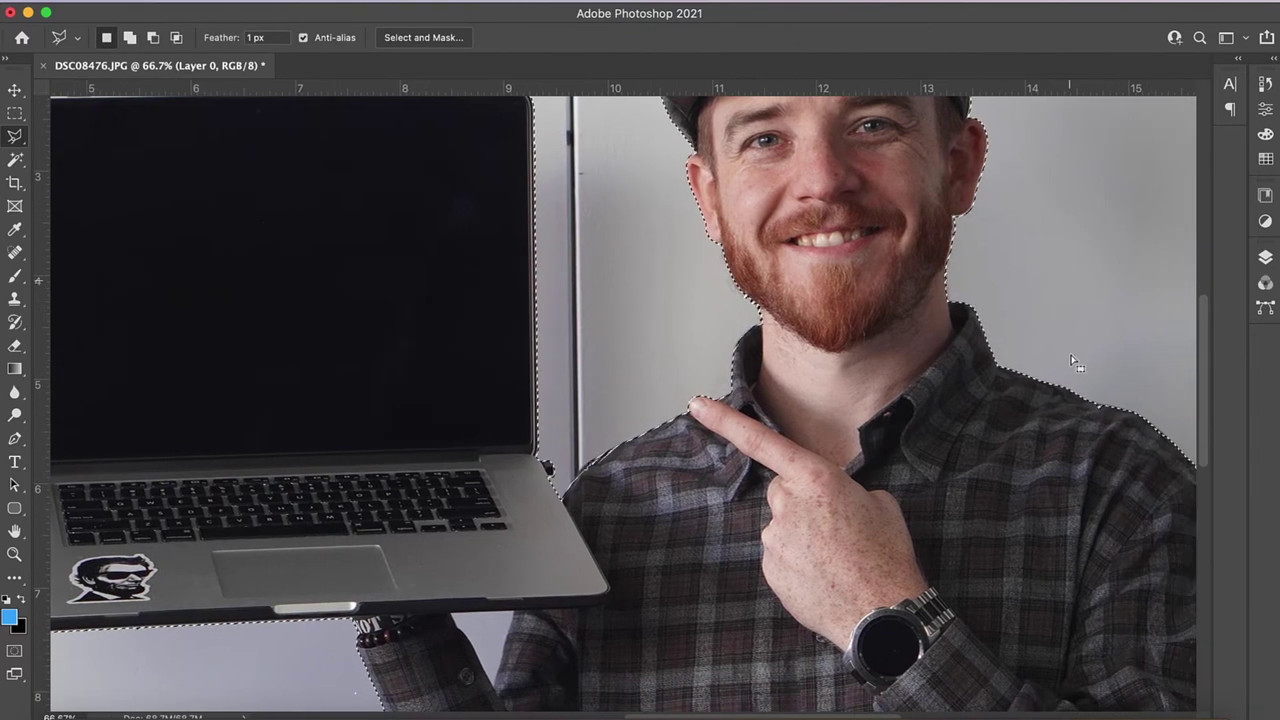
Step: Add the small wall gap between the raised forearm and the body below the laptop to the selection
key(alt)
scroll(1072, 418, left, 5)
scroll(1072, 418, down, 3)
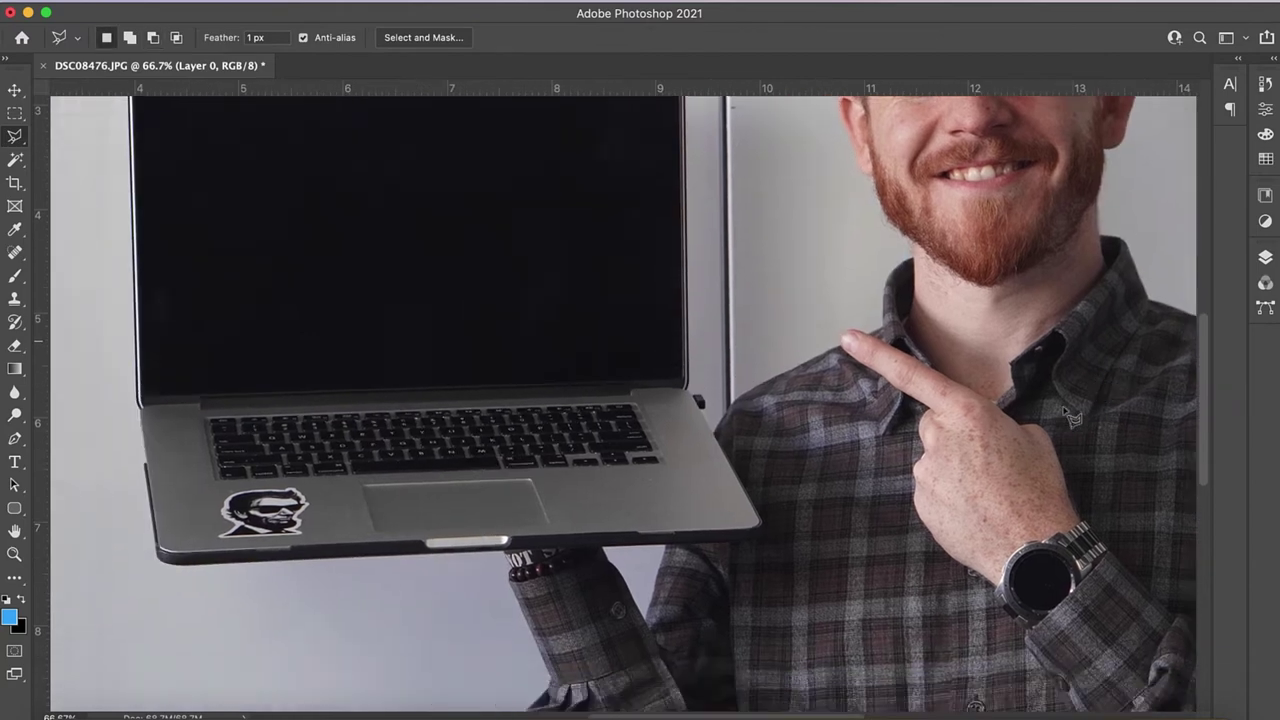
click(15, 161)
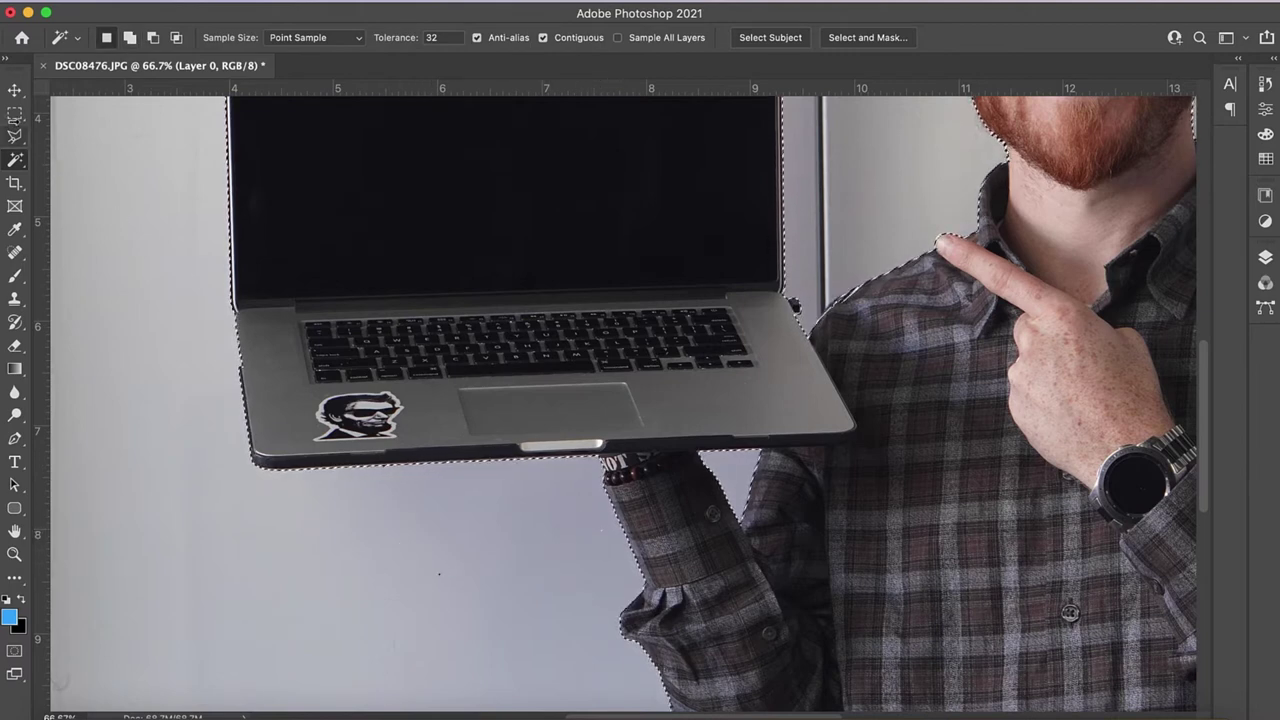
Step: Add the leftover specks on the wall below the laptop to the selection with the Rectangular Marquee
click(15, 113)
drag(396, 545, 496, 614)
drag(571, 518, 622, 559)
scroll(622, 560, down, 6)
scroll(615, 559, left, 1)
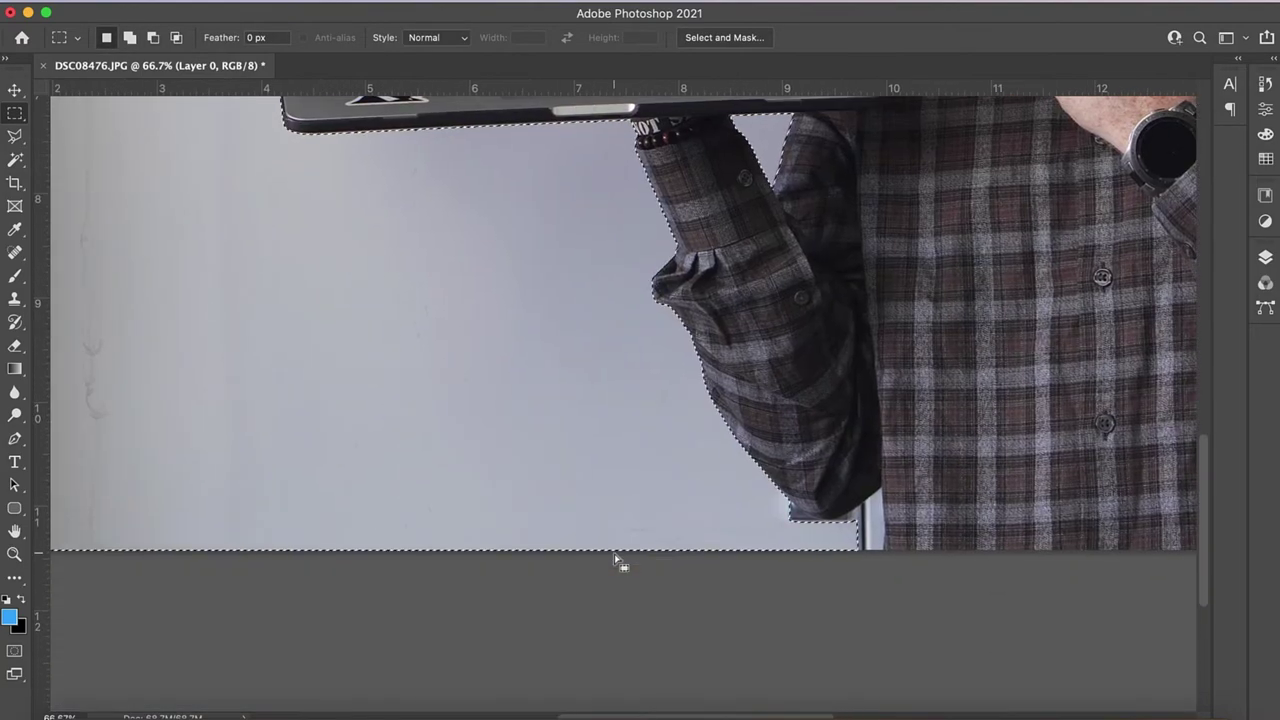
Step: Add the unselected wall area between the elbow, the shirt and the image's lower edge with the Polygonal Lasso
click(15, 136)
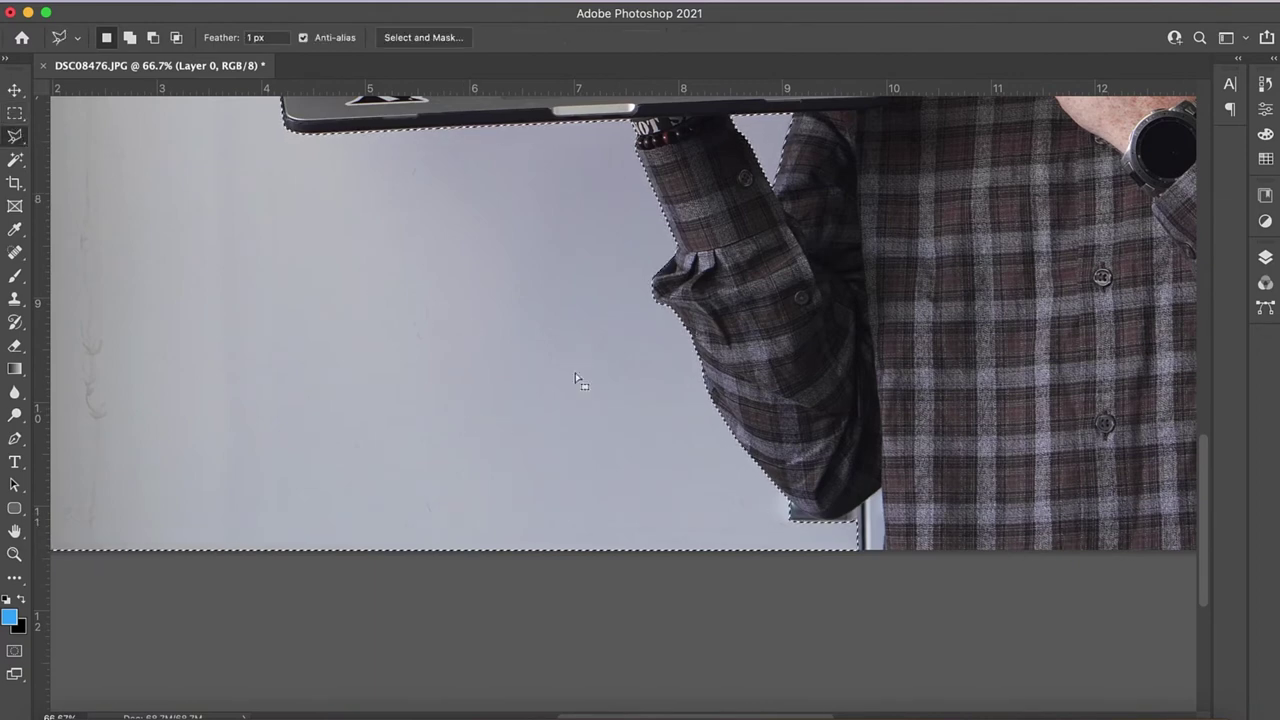
shift+click(794, 505)
mouse_move(824, 533)
mouse_down()
mouse_move(893, 500)
mouse_move(889, 558)
mouse_move(869, 560)
mouse_up()
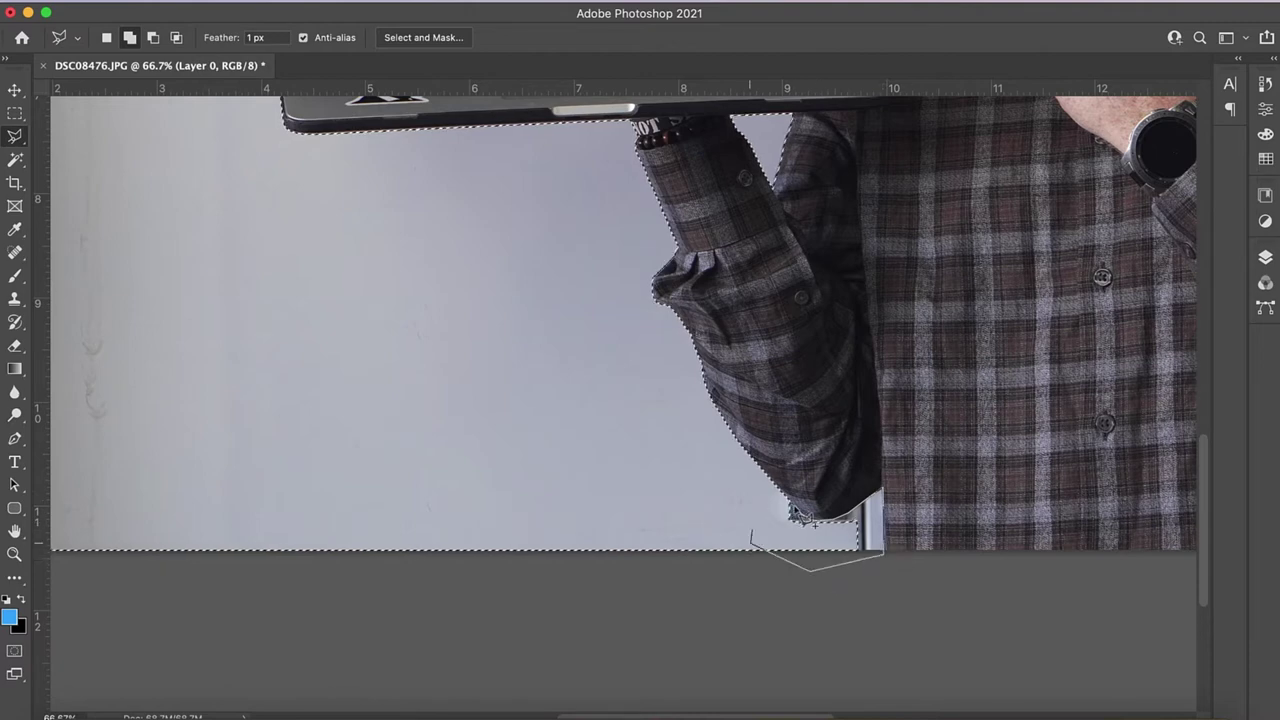
drag(795, 515, 795, 515)
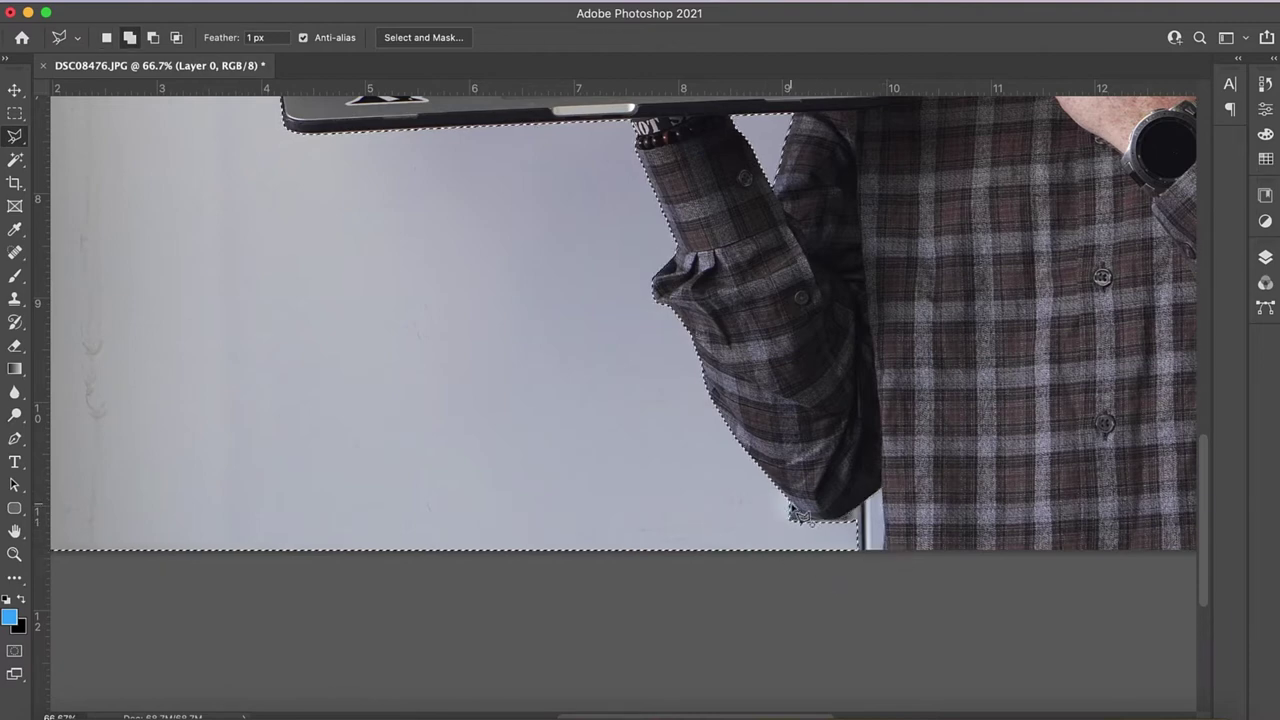
Step: Try deleting the selected wall background from the photo layer, and undo the deletion
key(m)
scroll(387, 640, up, 10)
scroll(387, 640, left, 2)
scroll(387, 640, down, 5)
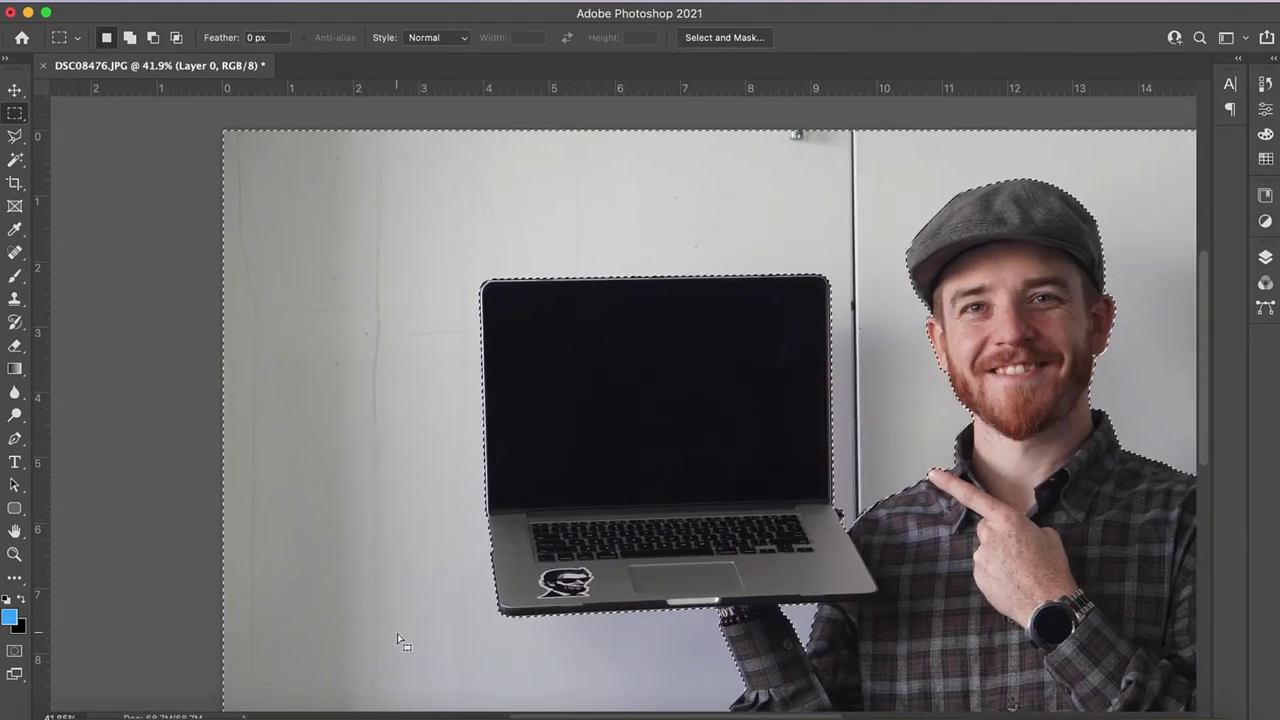
scroll(397, 633, down, 3)
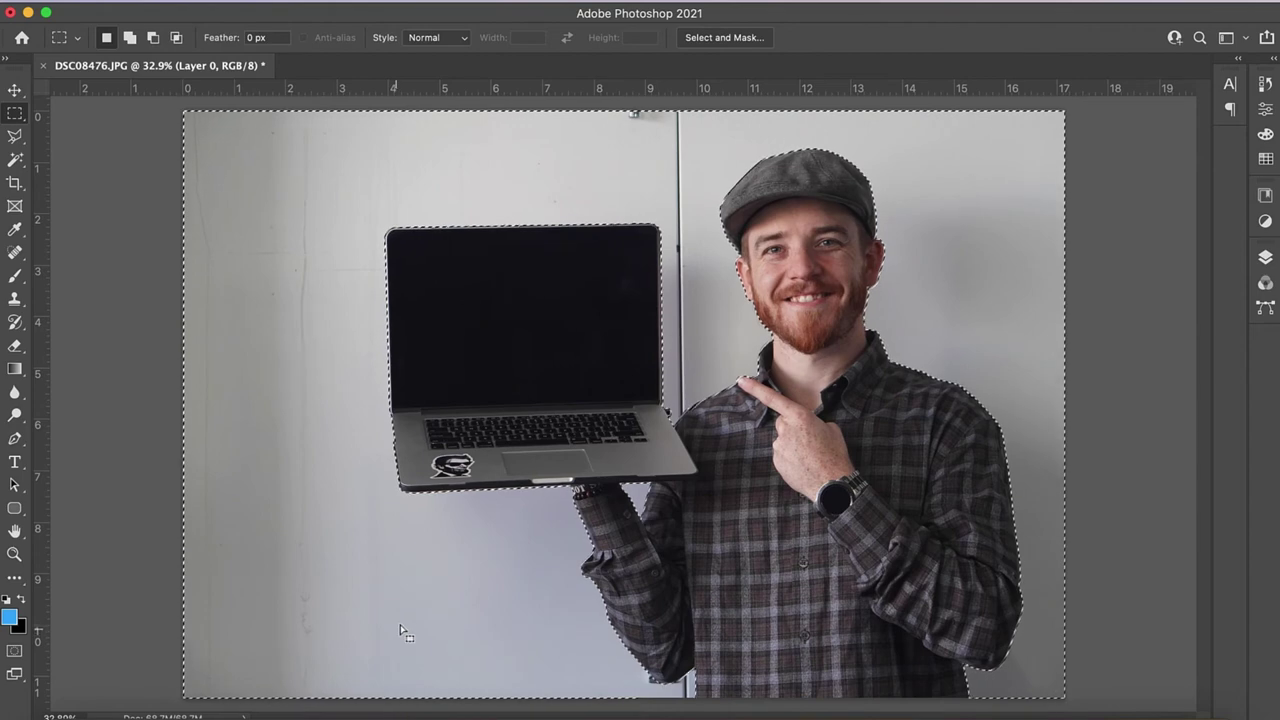
click(1266, 257)
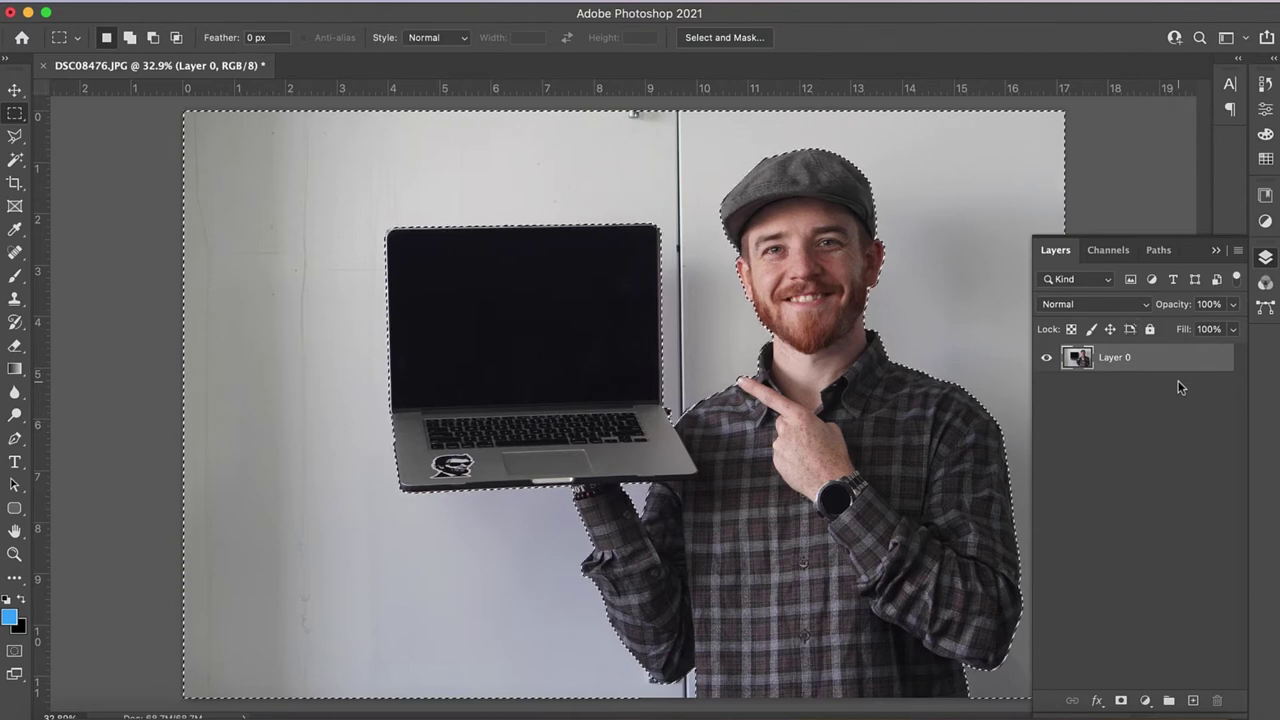
key(Delete)
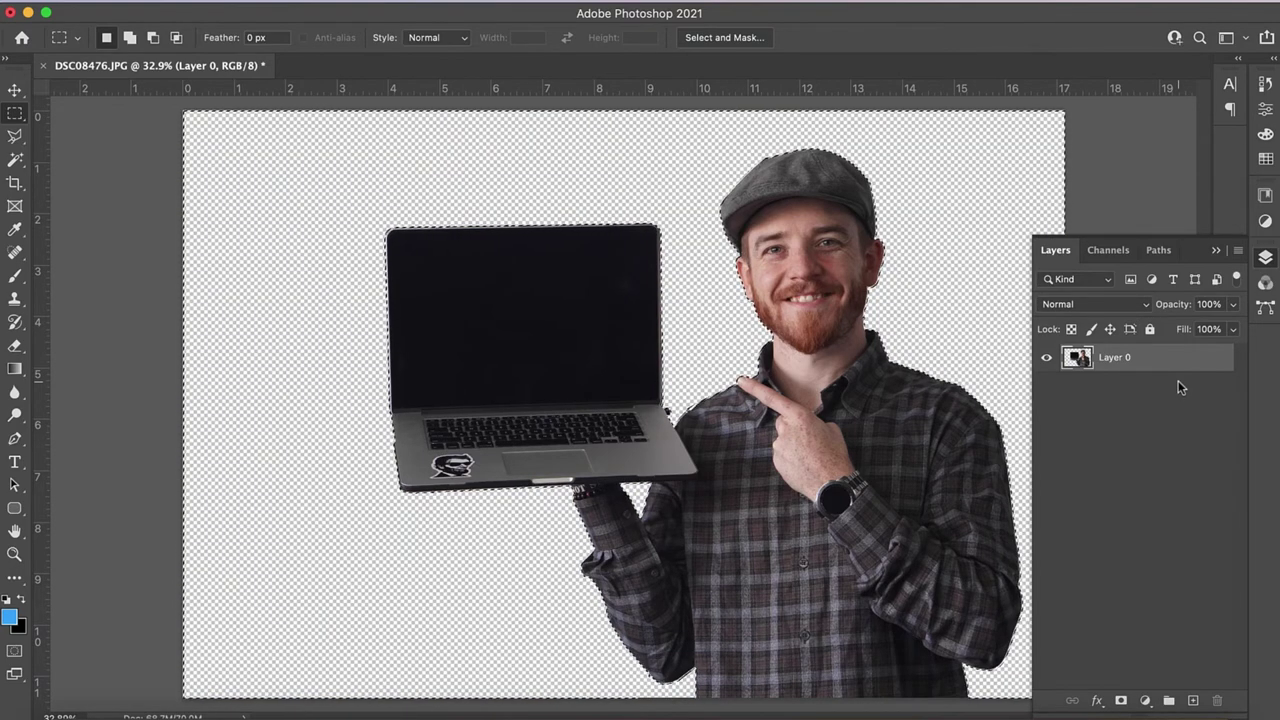
key(super+z)
Step: Invert the selection to the man and laptop, and add a layer mask from it to hide the wall
key(super+plus)
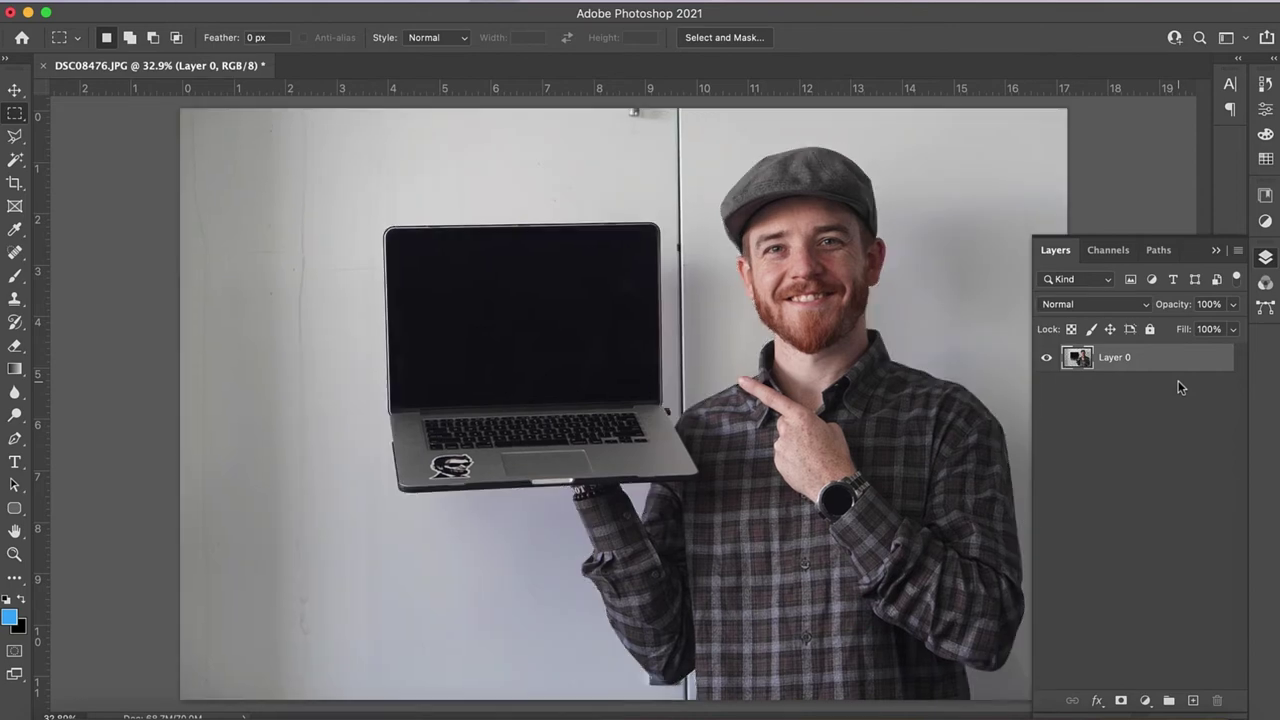
right_click(958, 488)
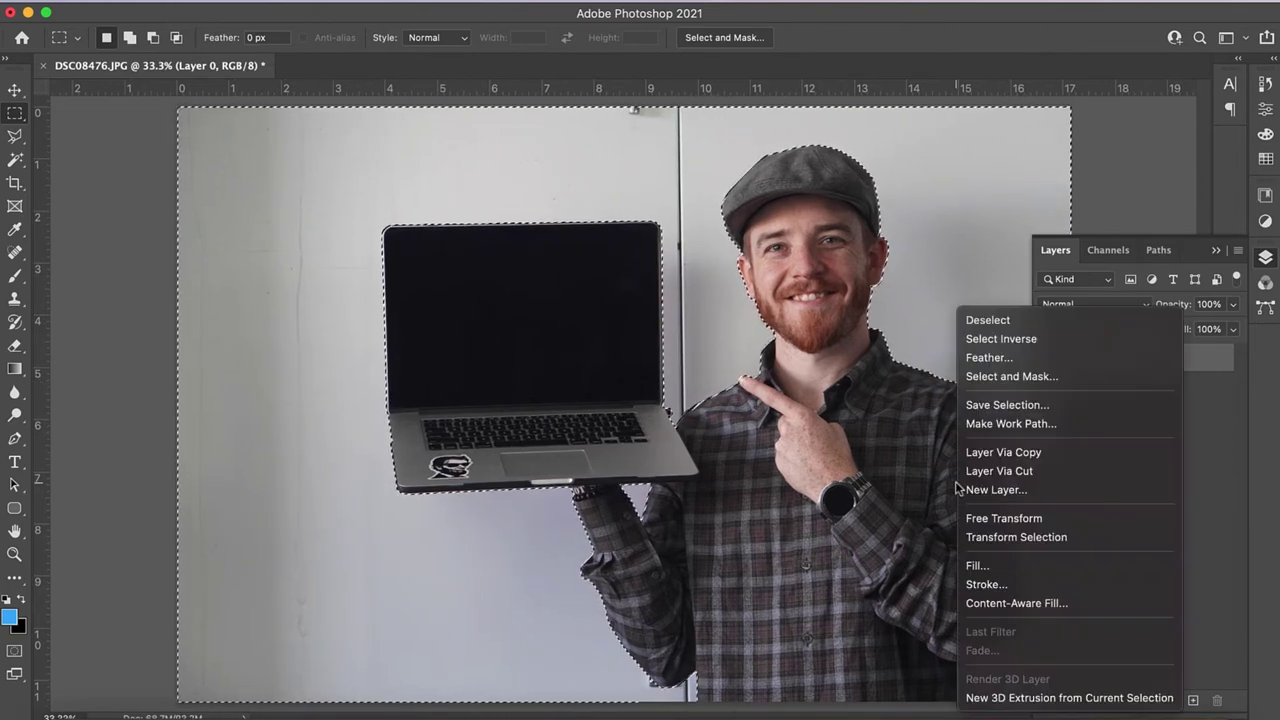
click(980, 339)
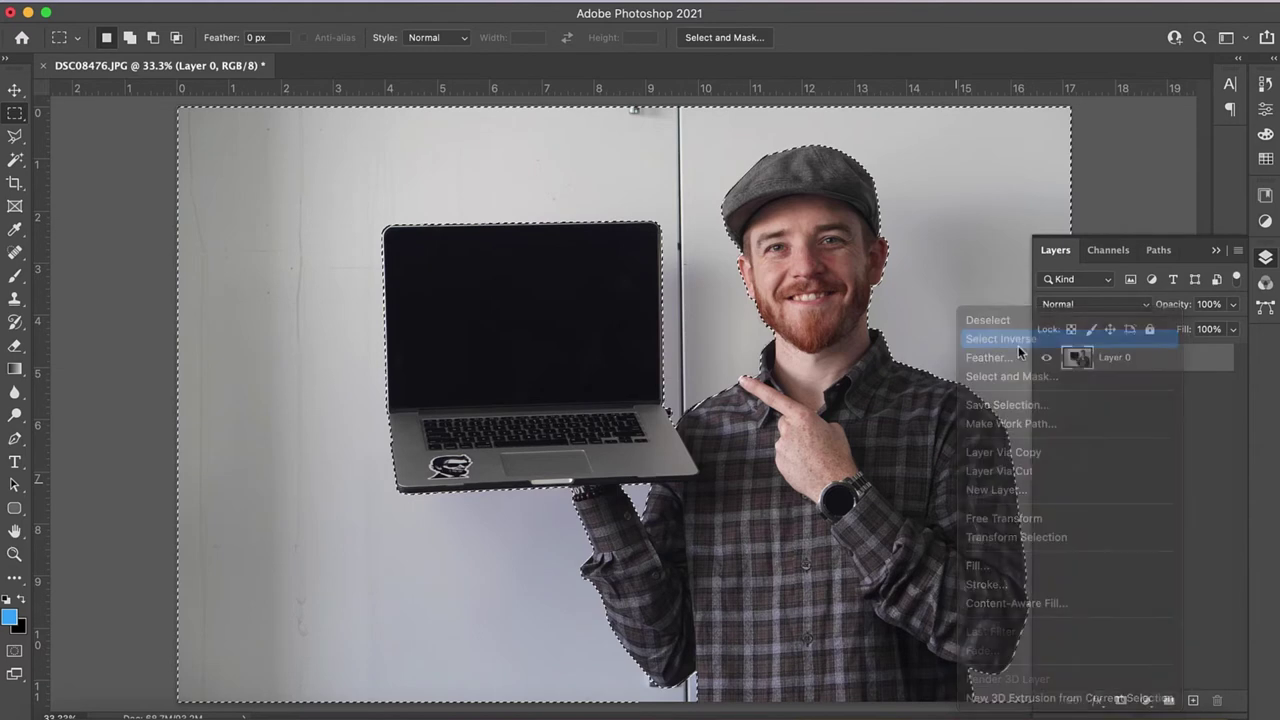
click(1121, 701)
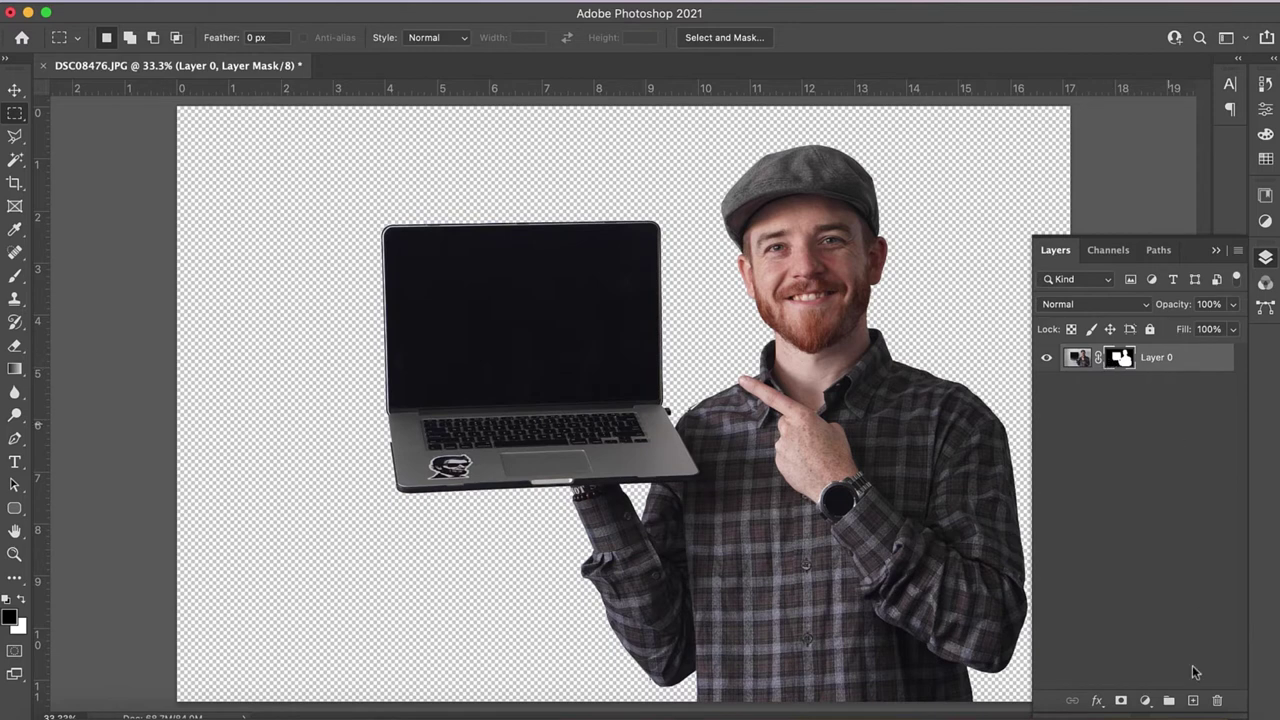
Step: Move the new empty layer beneath the masked photo layer and fill it with blue using the Paint Bucket
drag(1147, 395, 1145, 352)
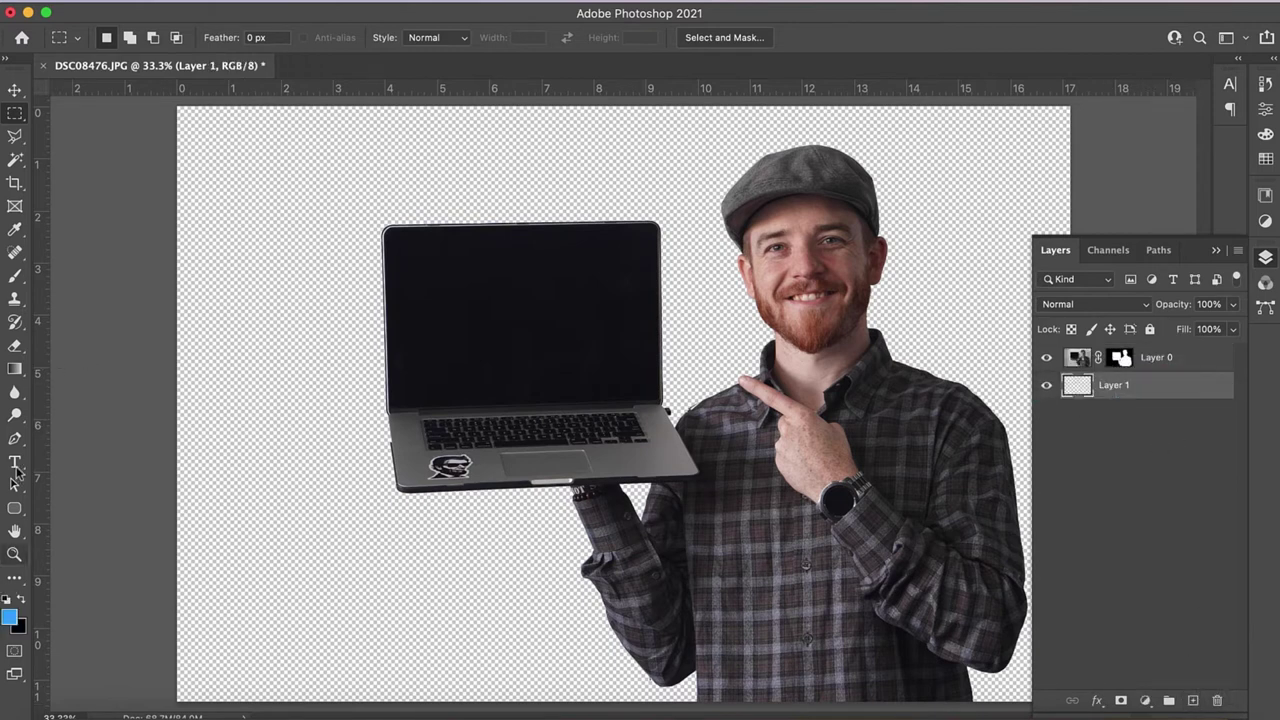
click(15, 531)
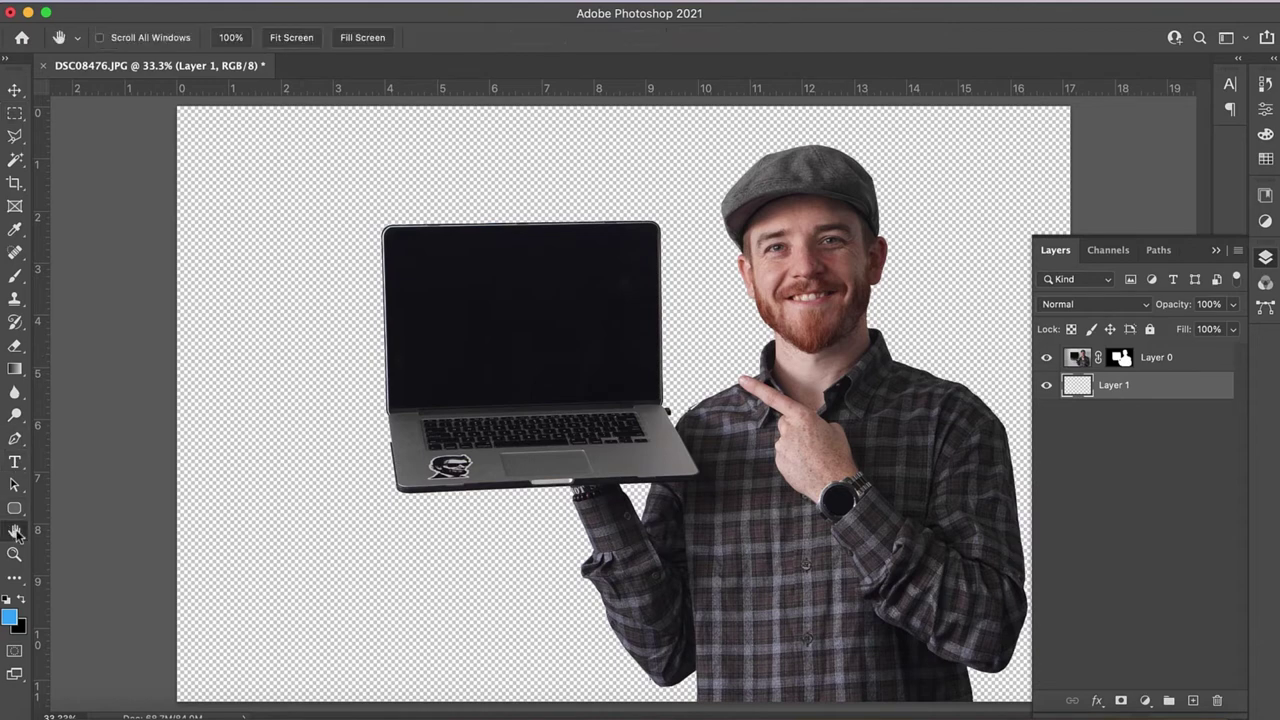
click(17, 535)
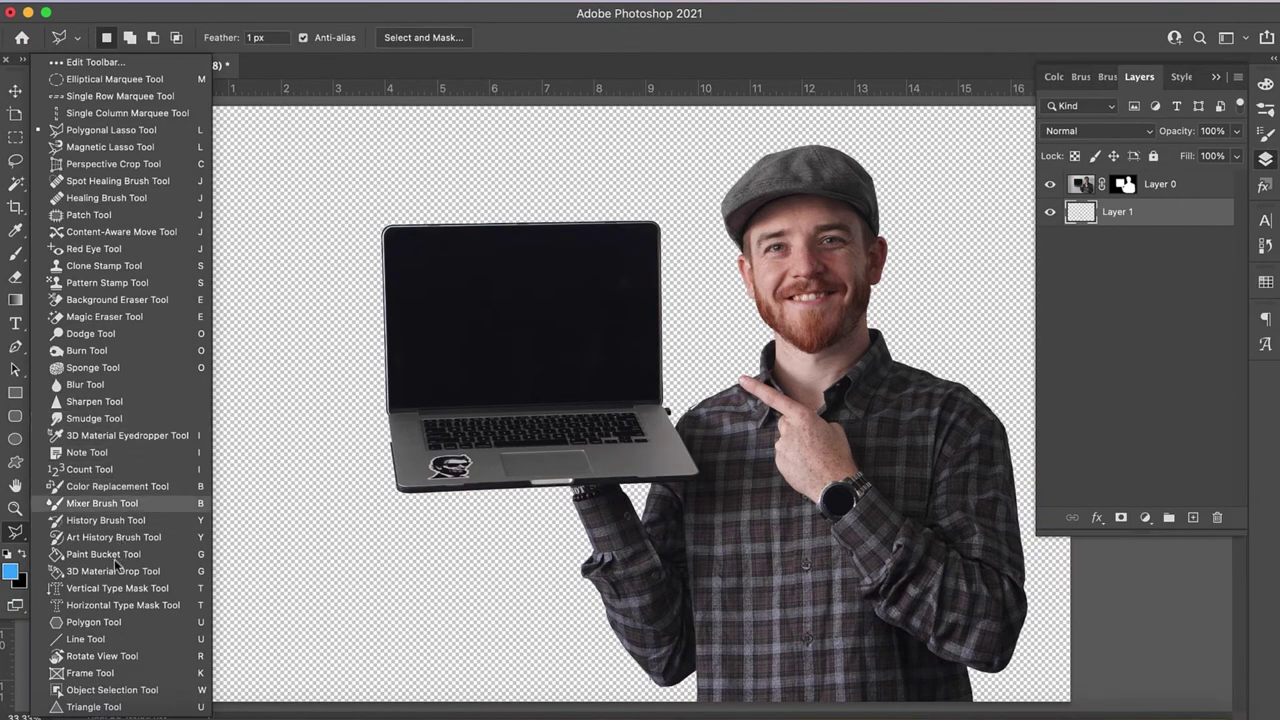
click(113, 557)
click(306, 560)
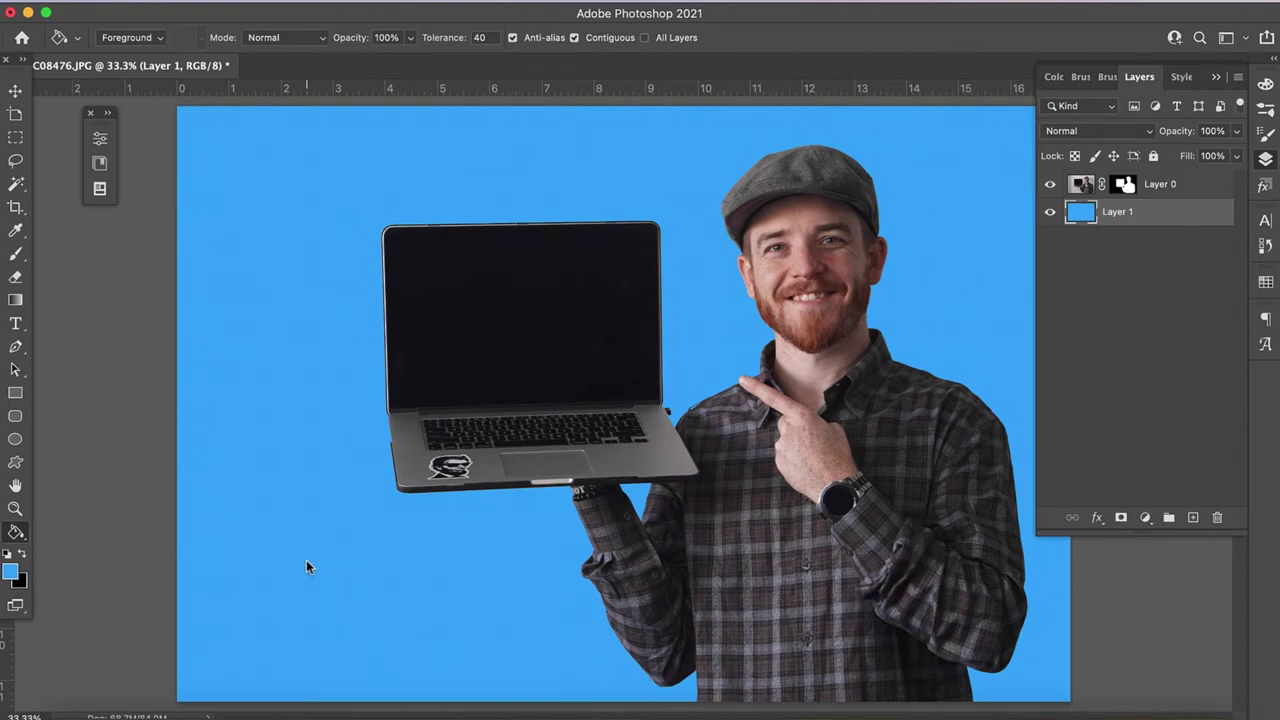
Step: Target the photo's layer mask and set up a 50 px Brush with 100% hardness for touching up the shoulder edge
key(super+plus)
key(super+plus)
key(super+plus)
key(super+plus)
scroll(617, 420, right, 6)
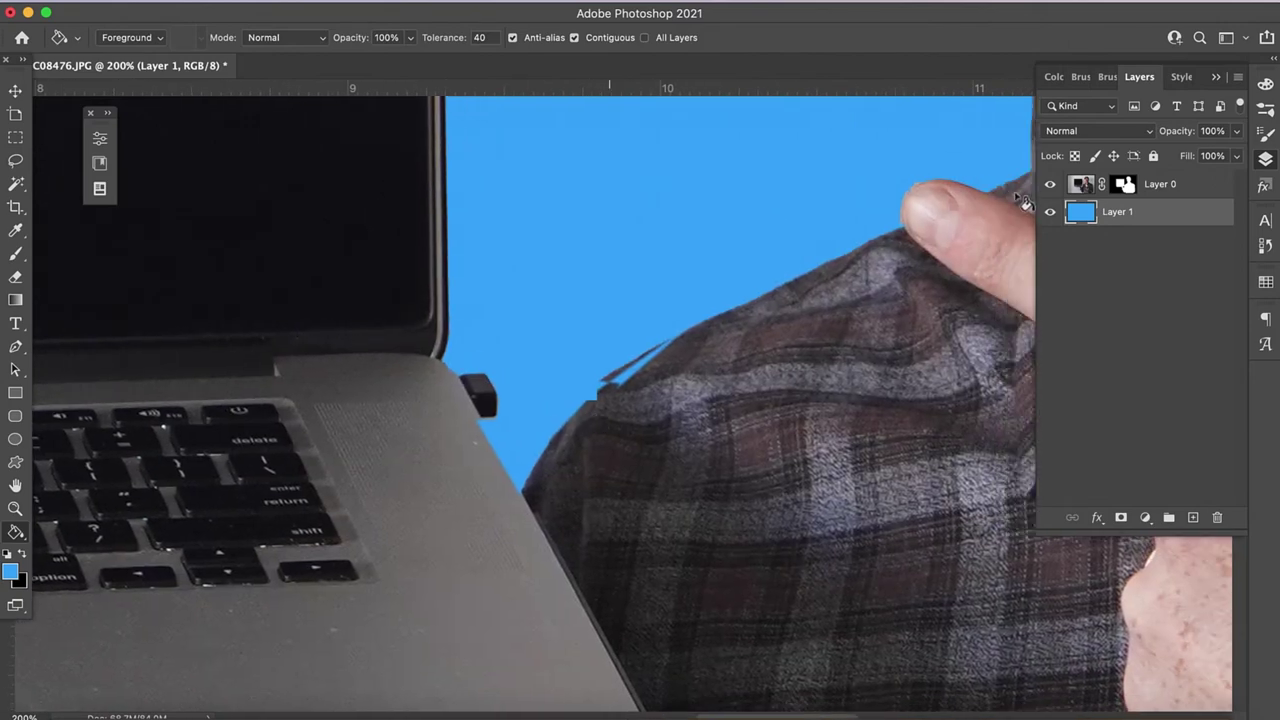
click(1124, 184)
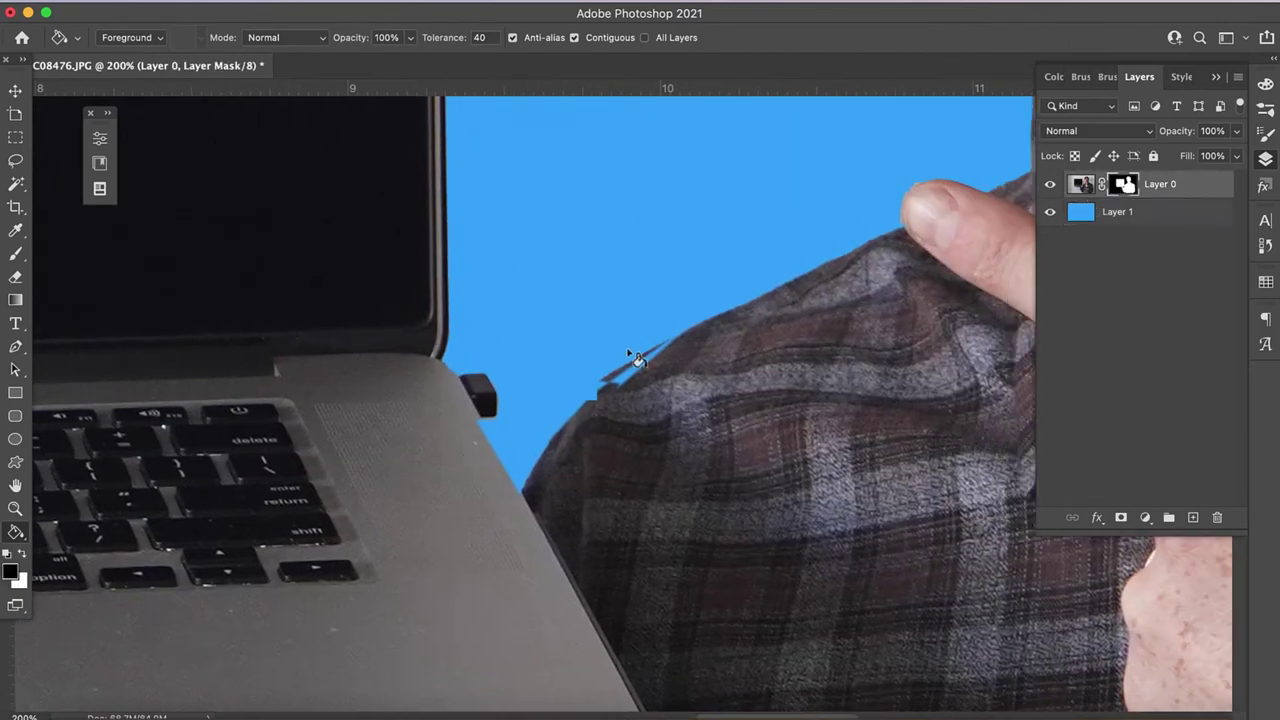
click(17, 256)
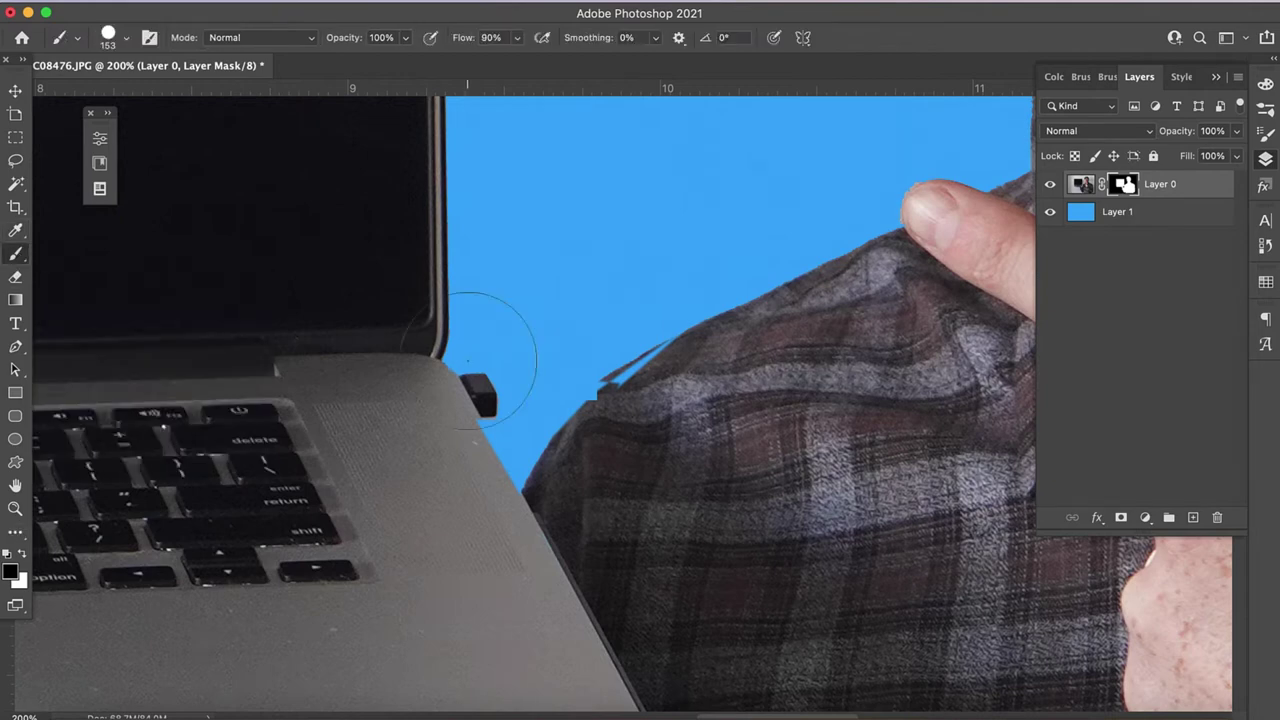
key(bracketleft)
key(bracketleft)
key(bracketleft)
key(bracketleft)
key(bracketleft)
key(bracketleft)
click(118, 38)
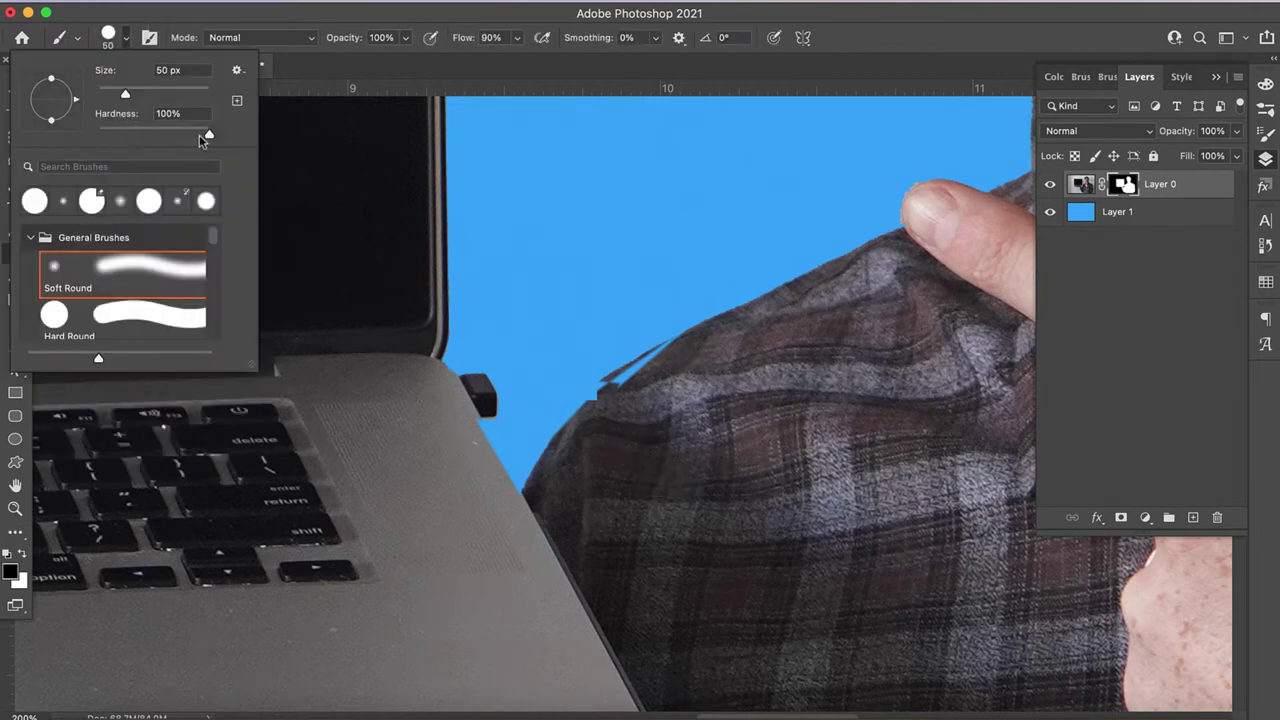
click(247, 8)
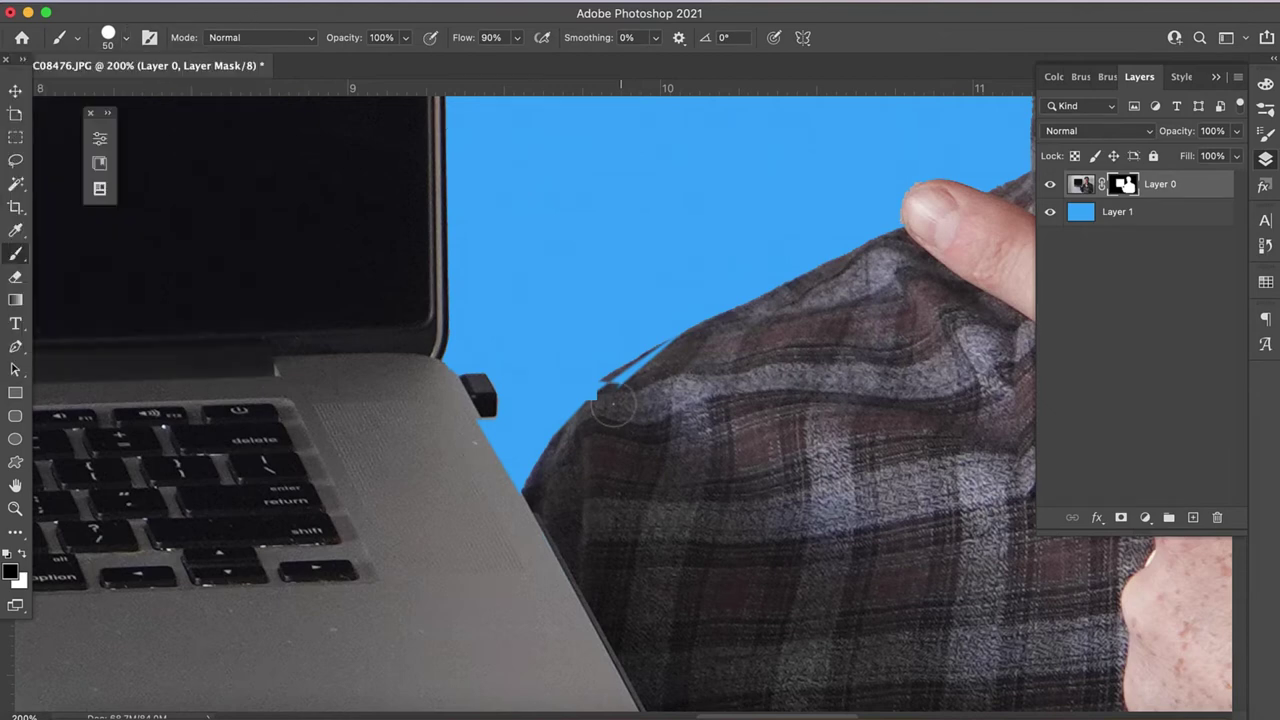
Step: Paint white on the mask along the shoulder edge beside the laptop to restore the missing shirt area
click(614, 404)
key(super+z)
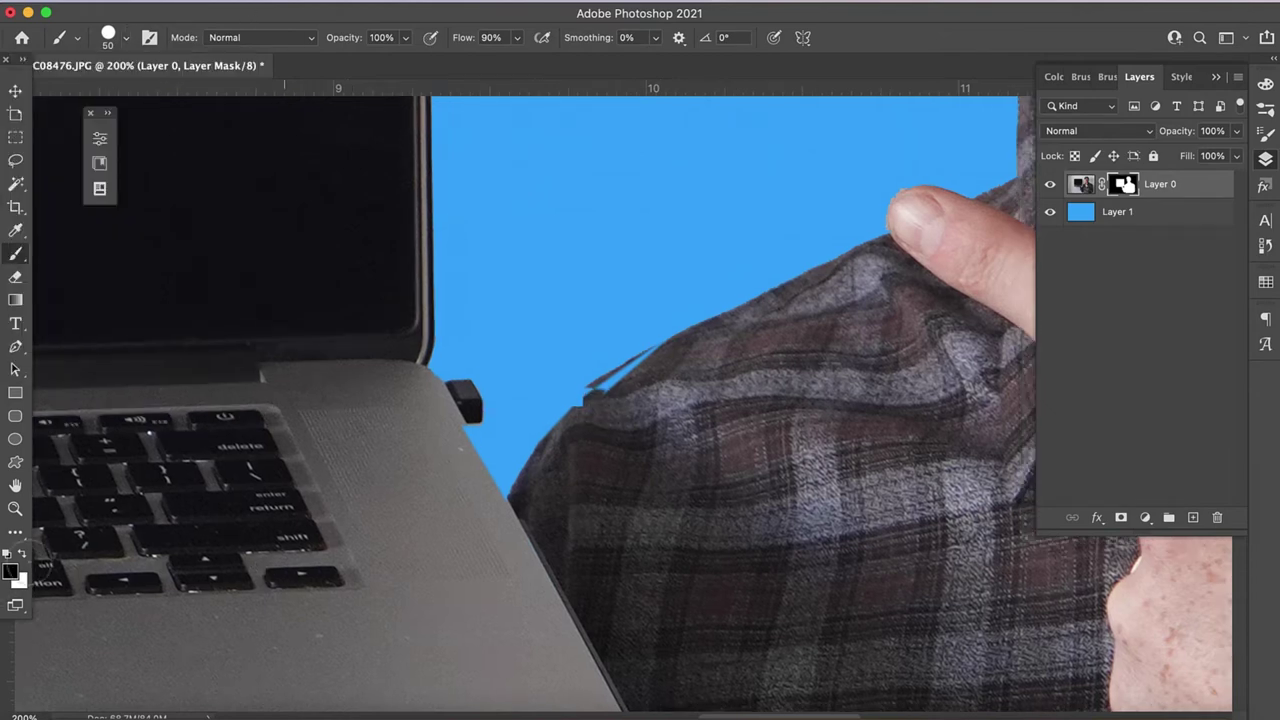
click(22, 554)
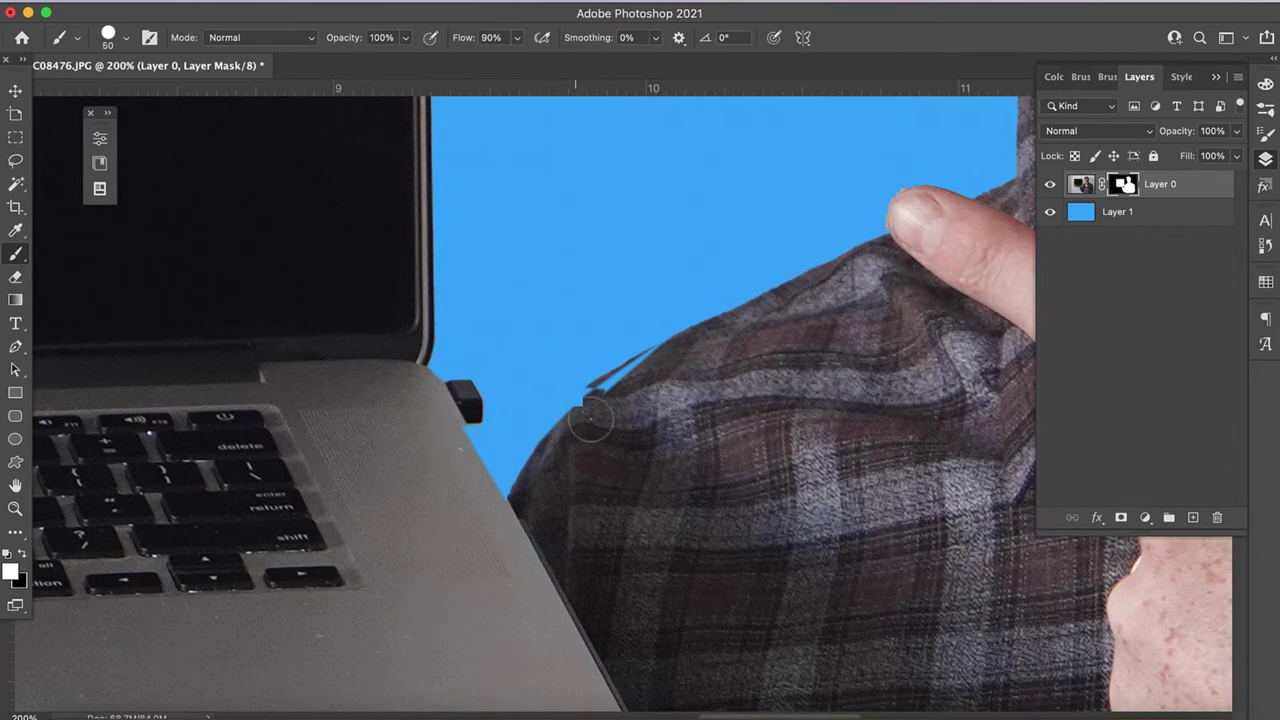
mouse_move(591, 422)
mouse_down()
mouse_move(677, 360)
mouse_move(604, 401)
mouse_move(566, 462)
mouse_up()
key(super+minus)
key(super+minus)
key(super+minus)
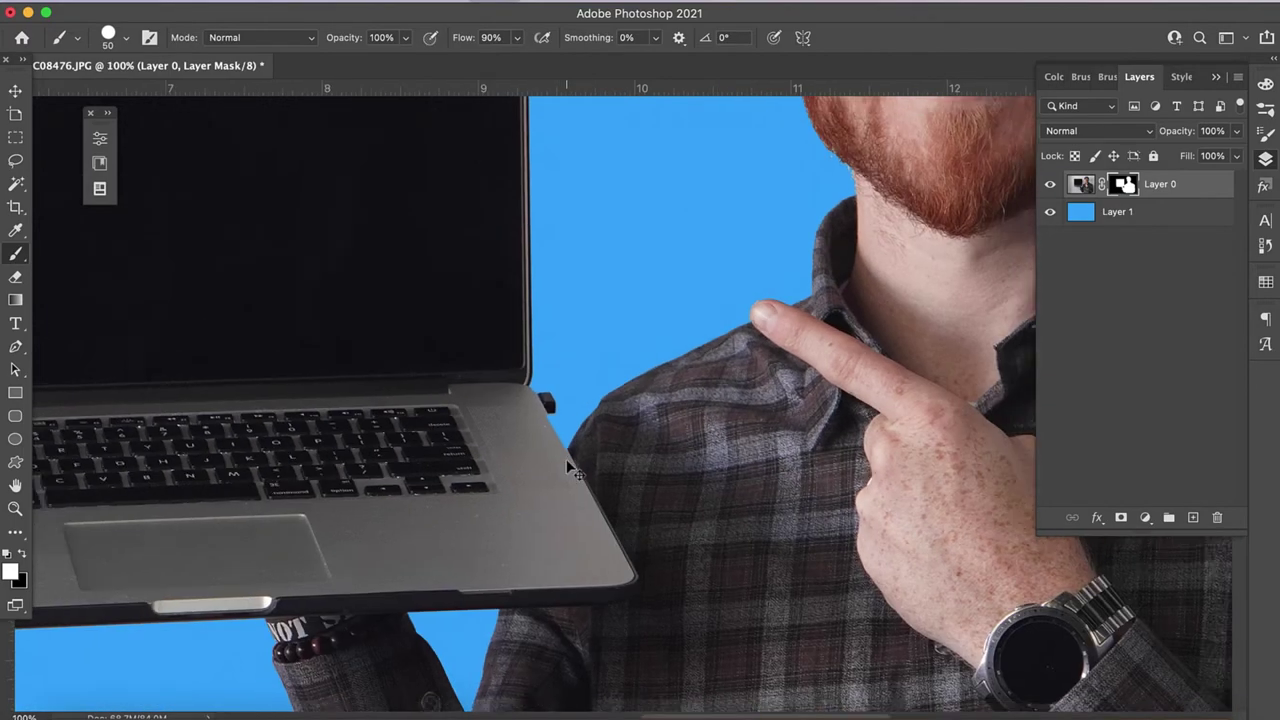
key(super+minus)
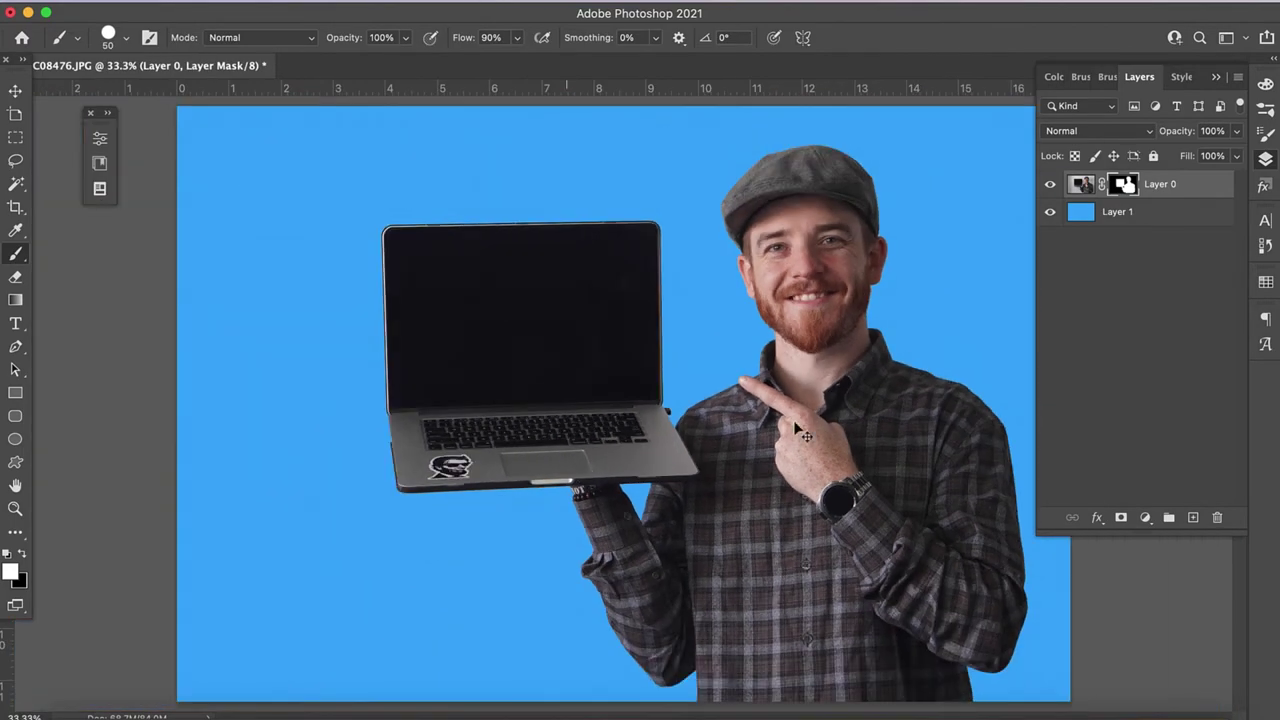
Step: Try moving the masked cutout of the man over the blue background, and undo the move
key(v)
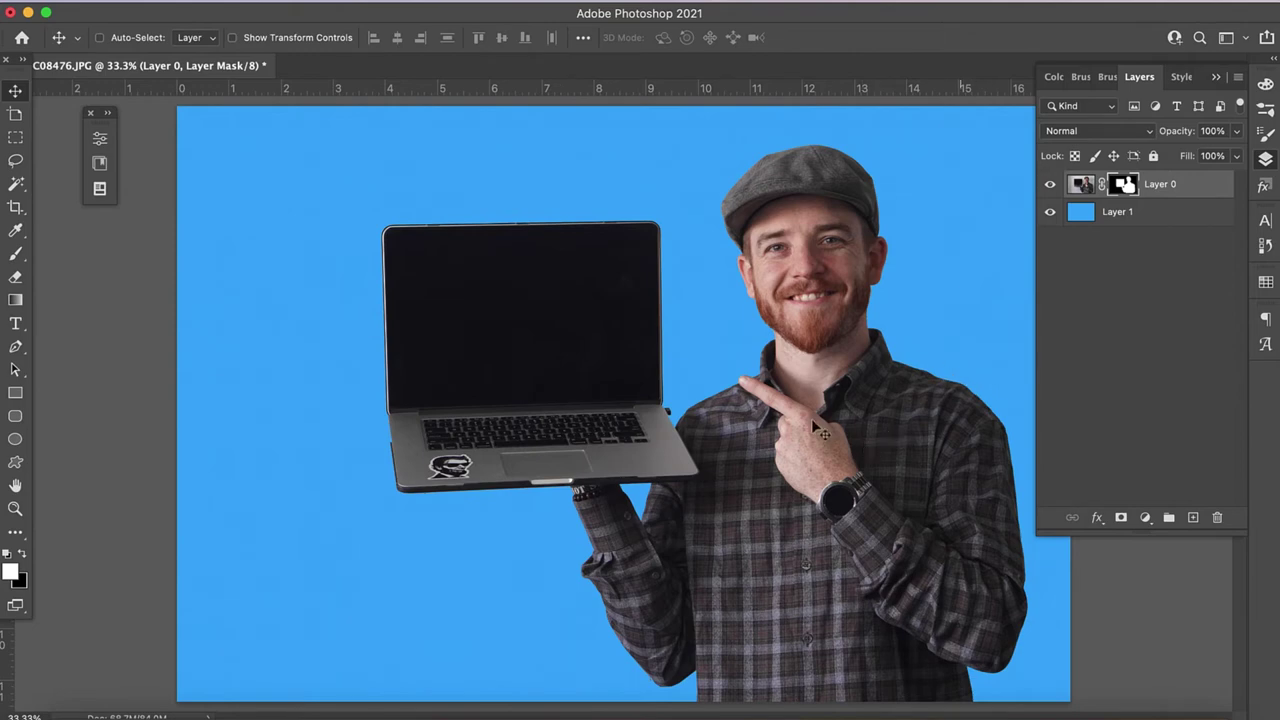
drag(623, 374, 718, 443)
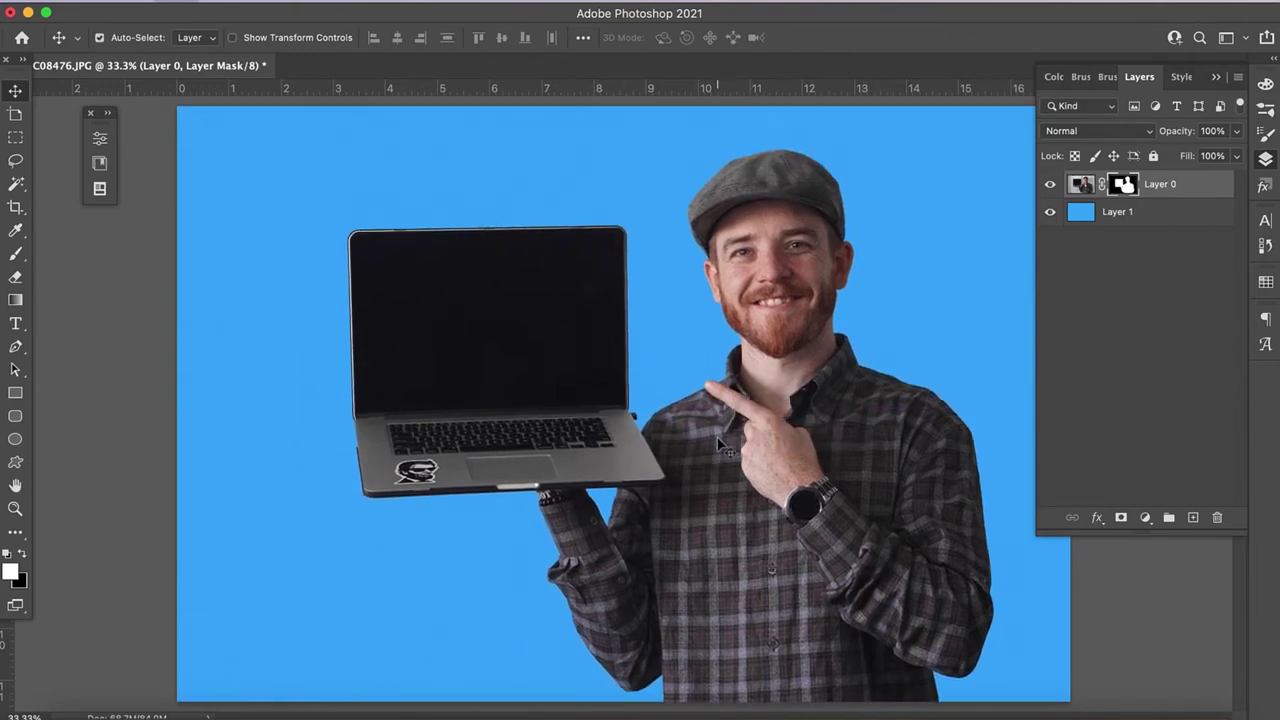
key(super+z)
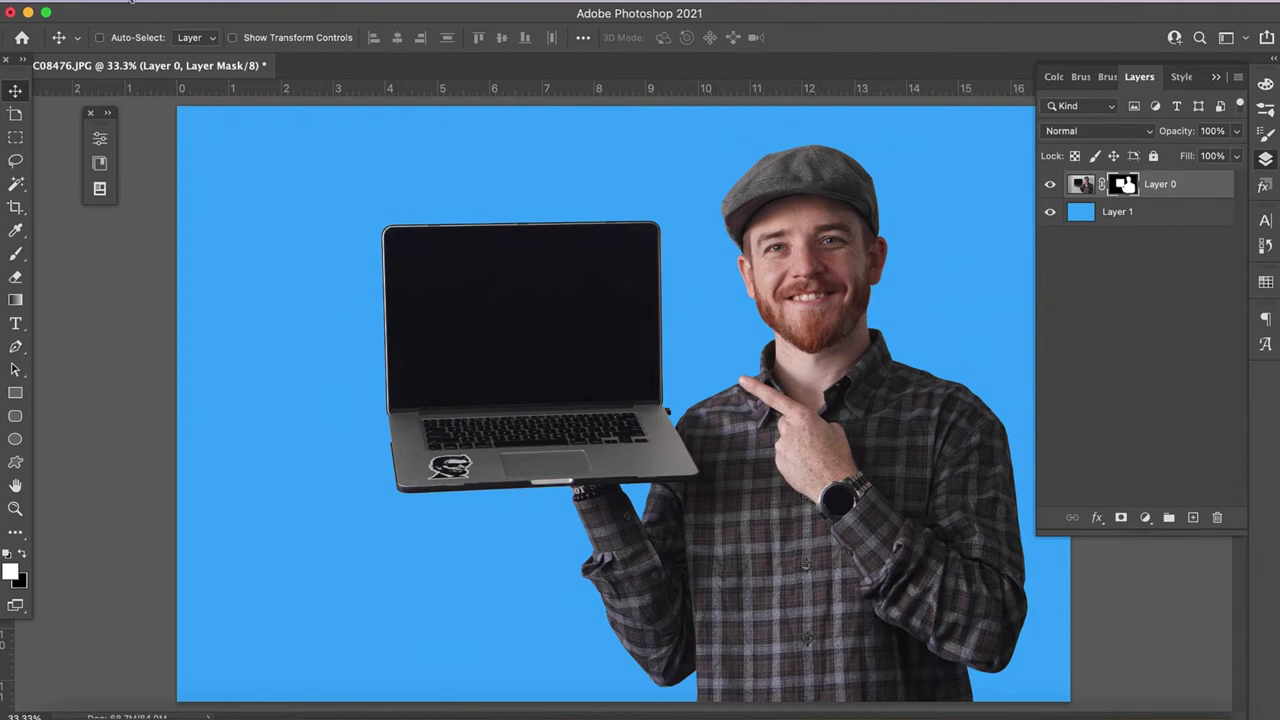
Step: Place the original DSC08476 photo from the Downloads folder as an embedded layer above the cutout
click(137, 3)
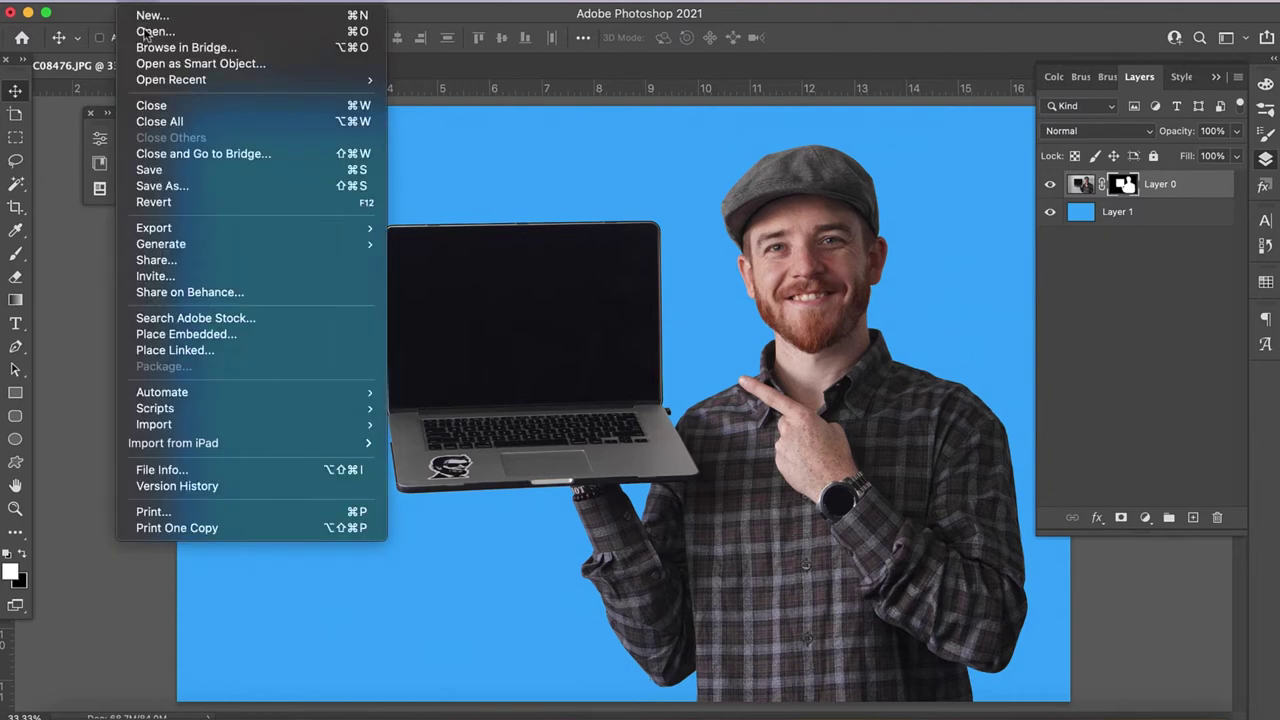
click(167, 340)
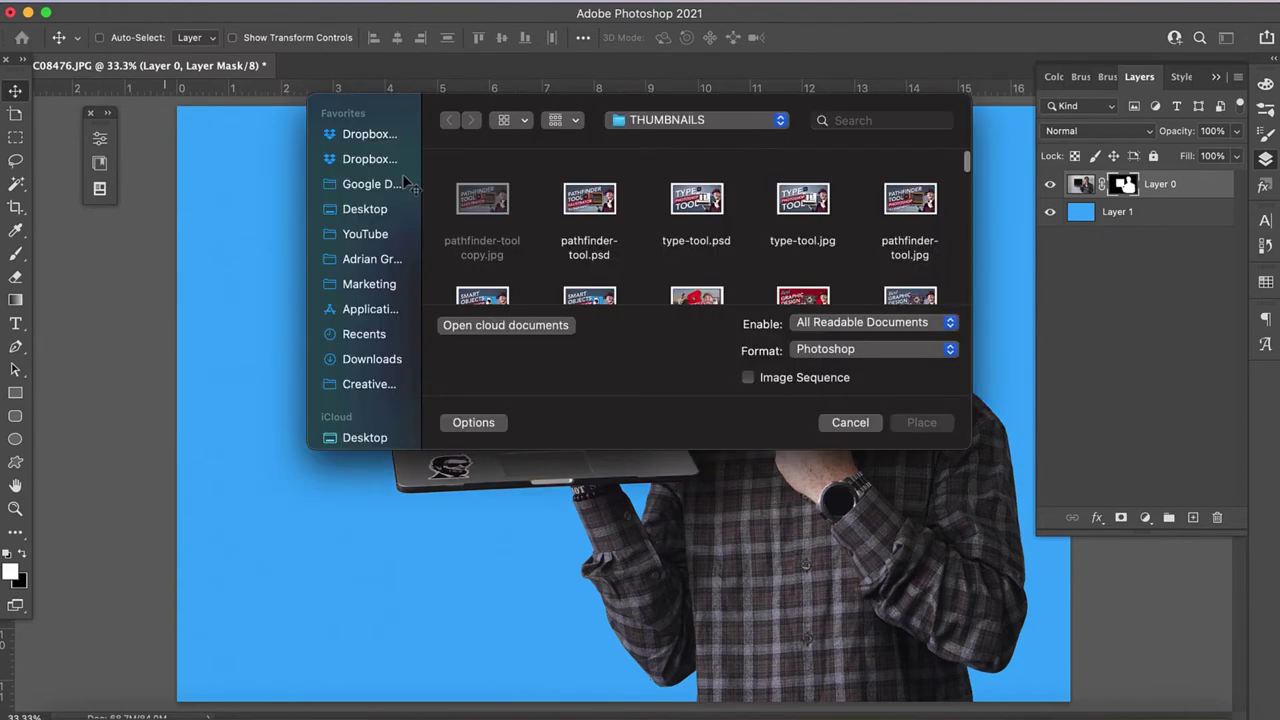
click(368, 362)
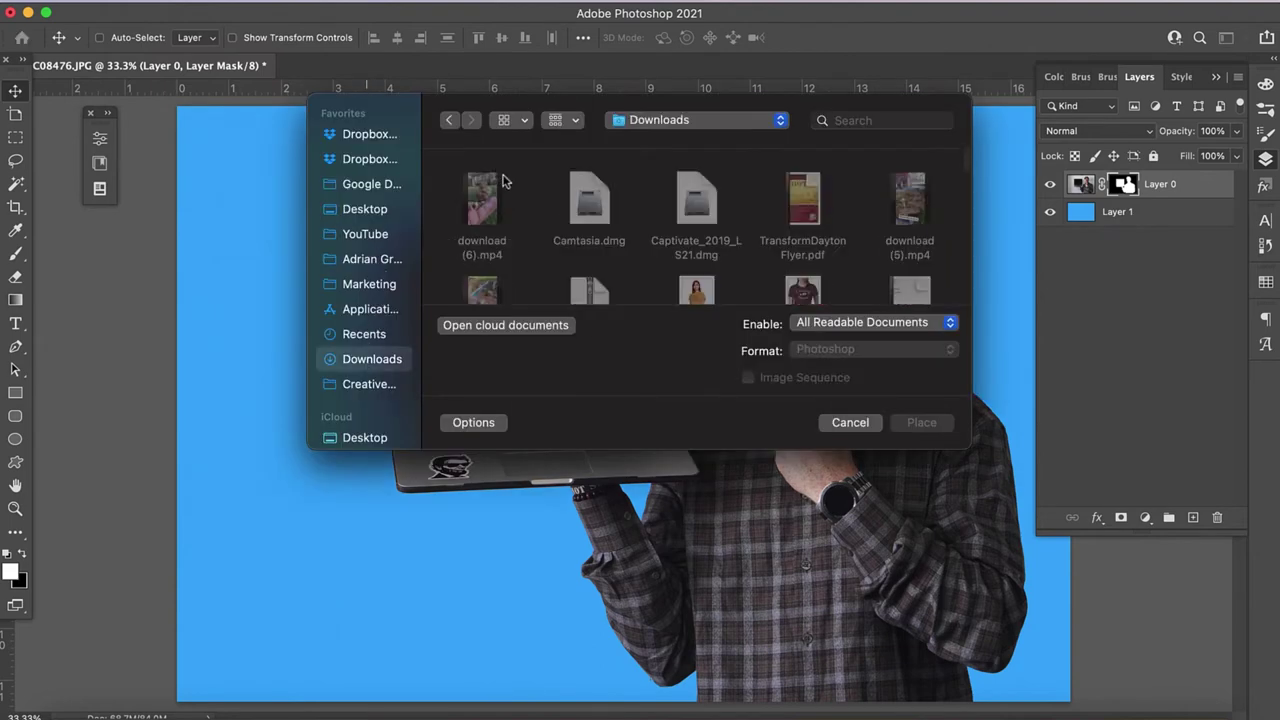
double_click(590, 200)
scroll(490, 257, down, 2)
double_click(490, 257)
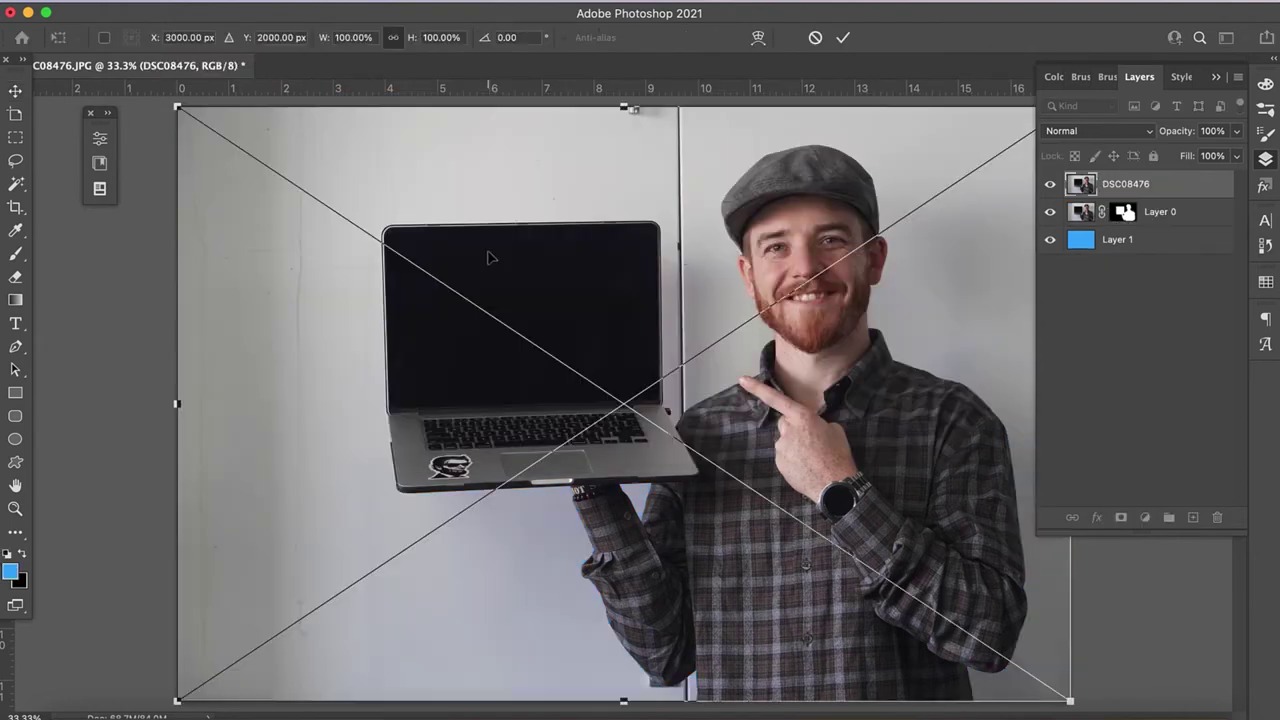
key(Return)
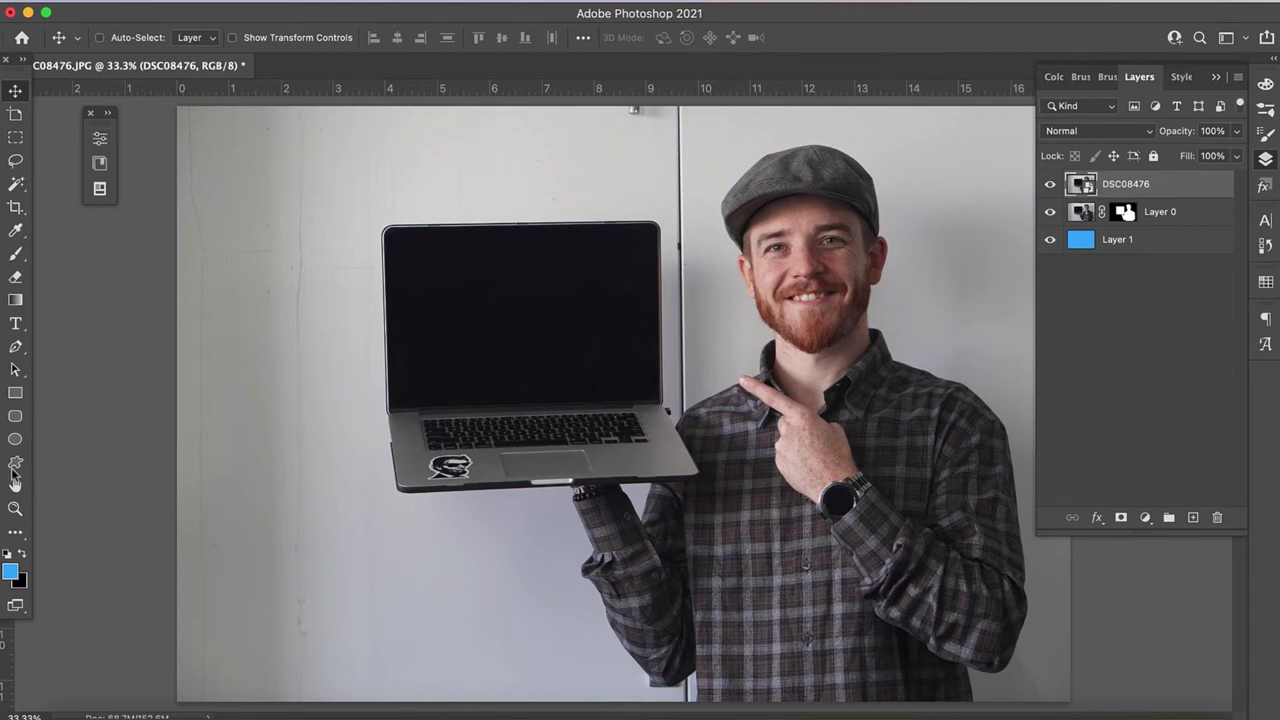
Step: Choose the Background Eraser, open the placed photo's smart object contents, and convert its locked background to a regular layer
click(17, 533)
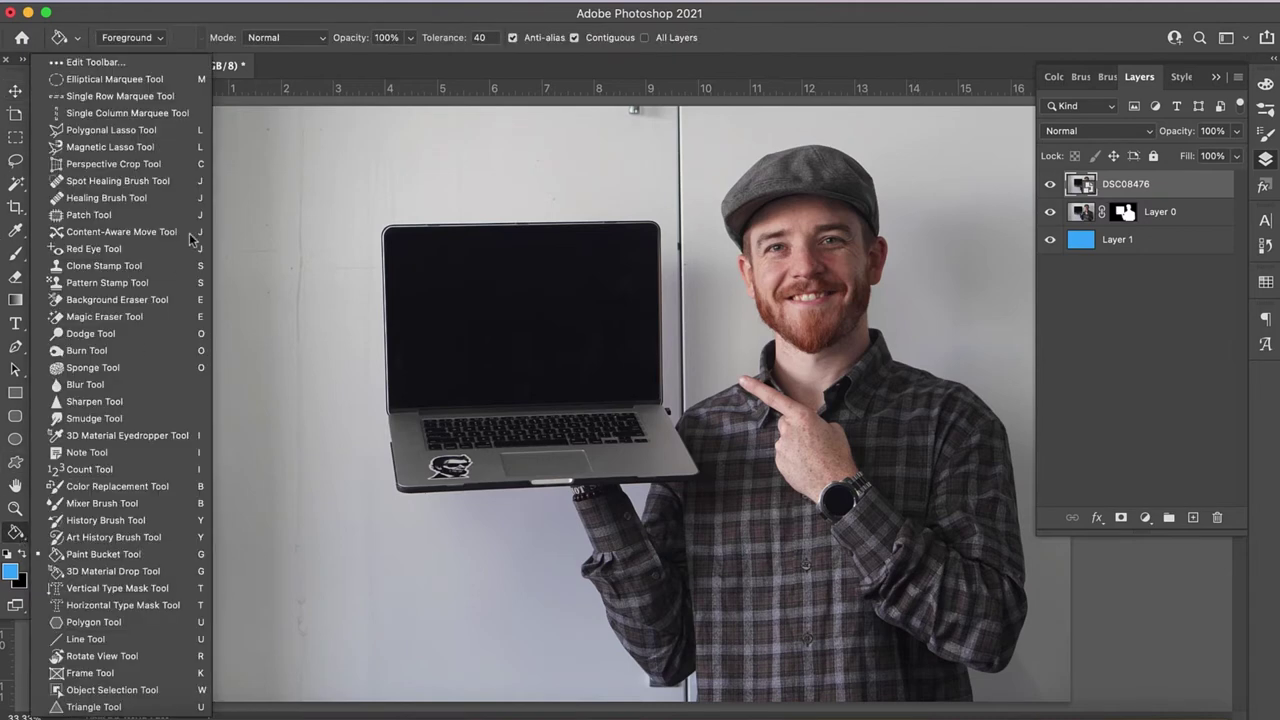
click(113, 300)
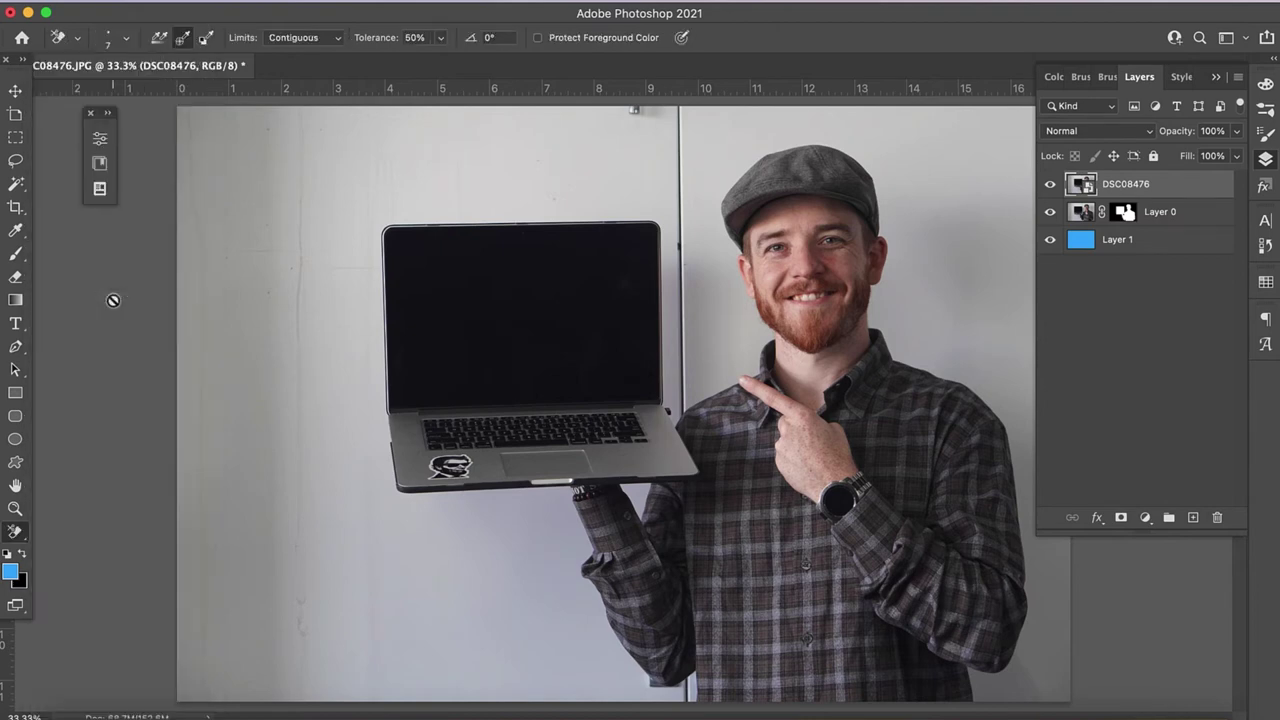
double_click(1083, 184)
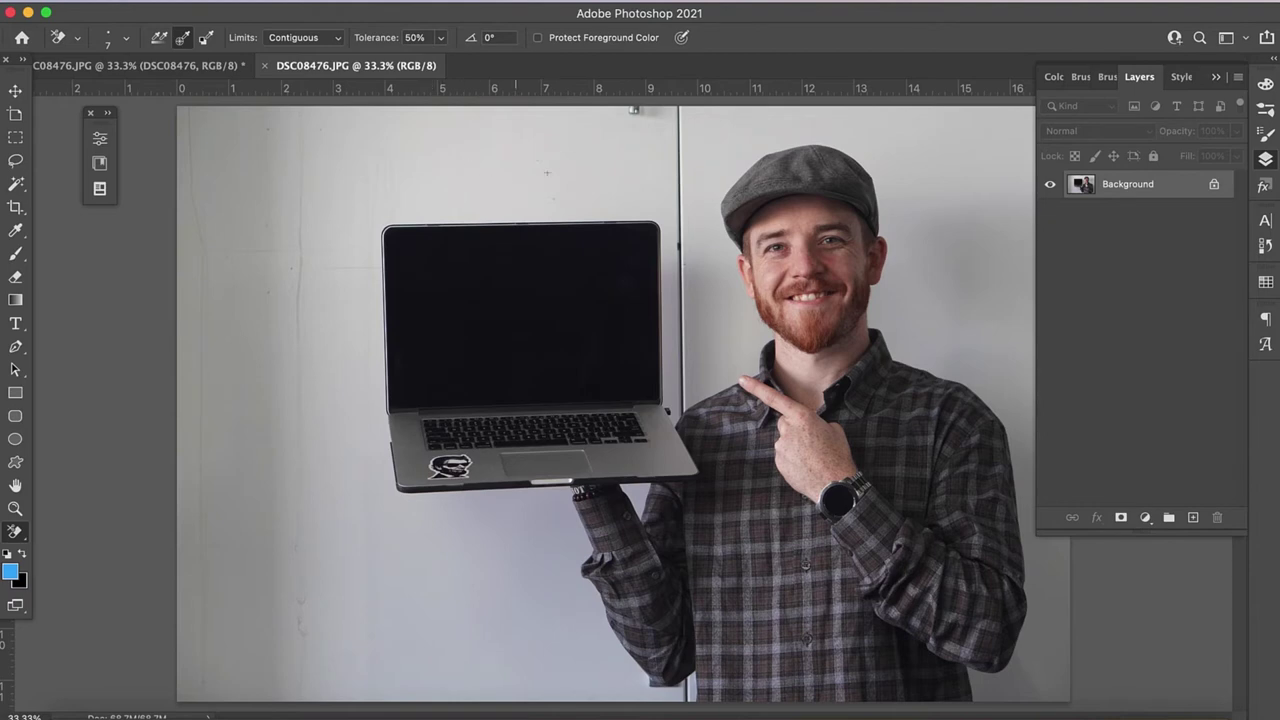
key(super+0)
double_click(1177, 195)
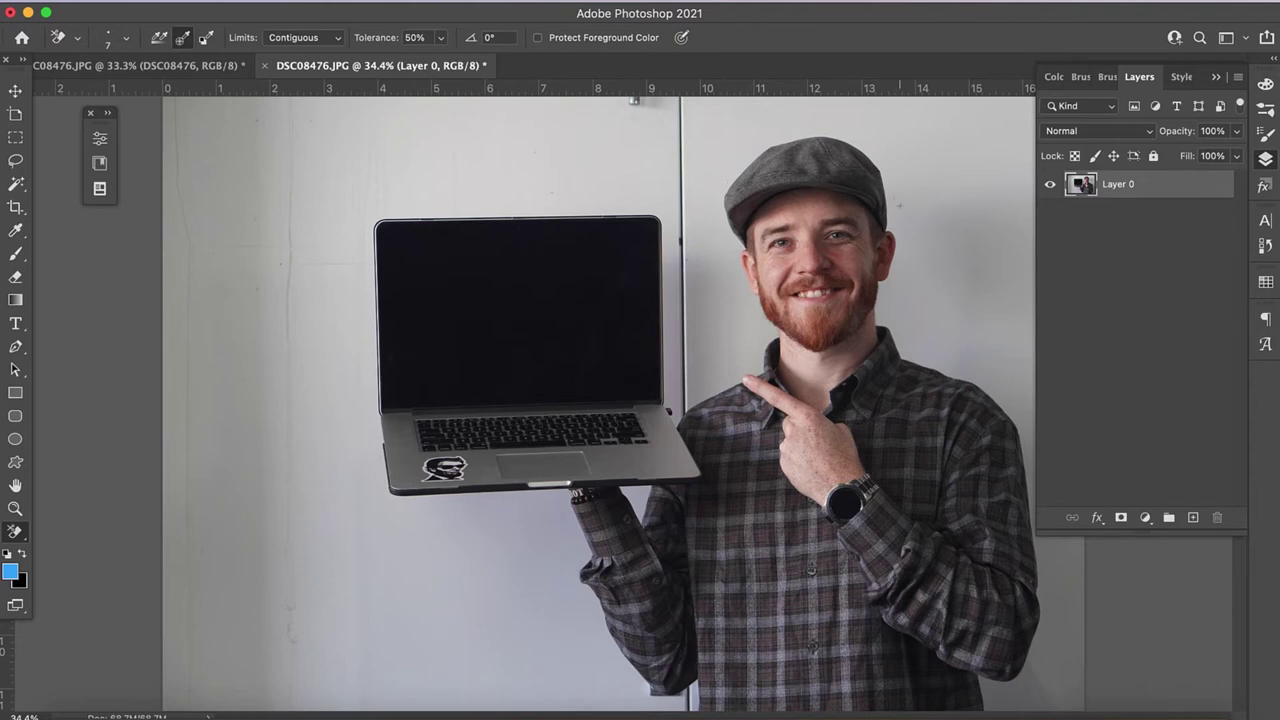
Step: Try erasing the wall around the cap with a 400 px Background Eraser, and undo the last stroke
alt+click(907, 198)
key(bracketright)
key(bracketright)
key(bracketright)
key(bracketright)
key(bracketright)
key(bracketright)
key(bracketright)
click(905, 205)
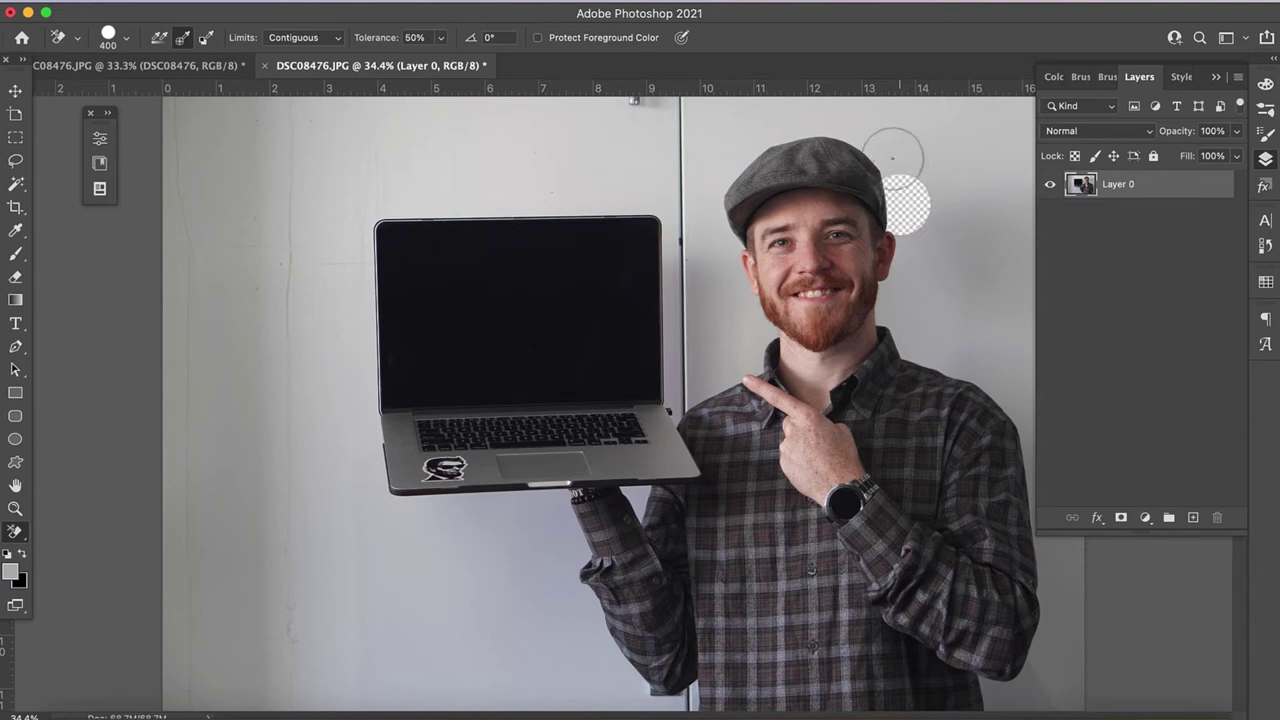
mouse_move(893, 157)
mouse_down()
mouse_move(866, 129)
mouse_move(765, 130)
mouse_up()
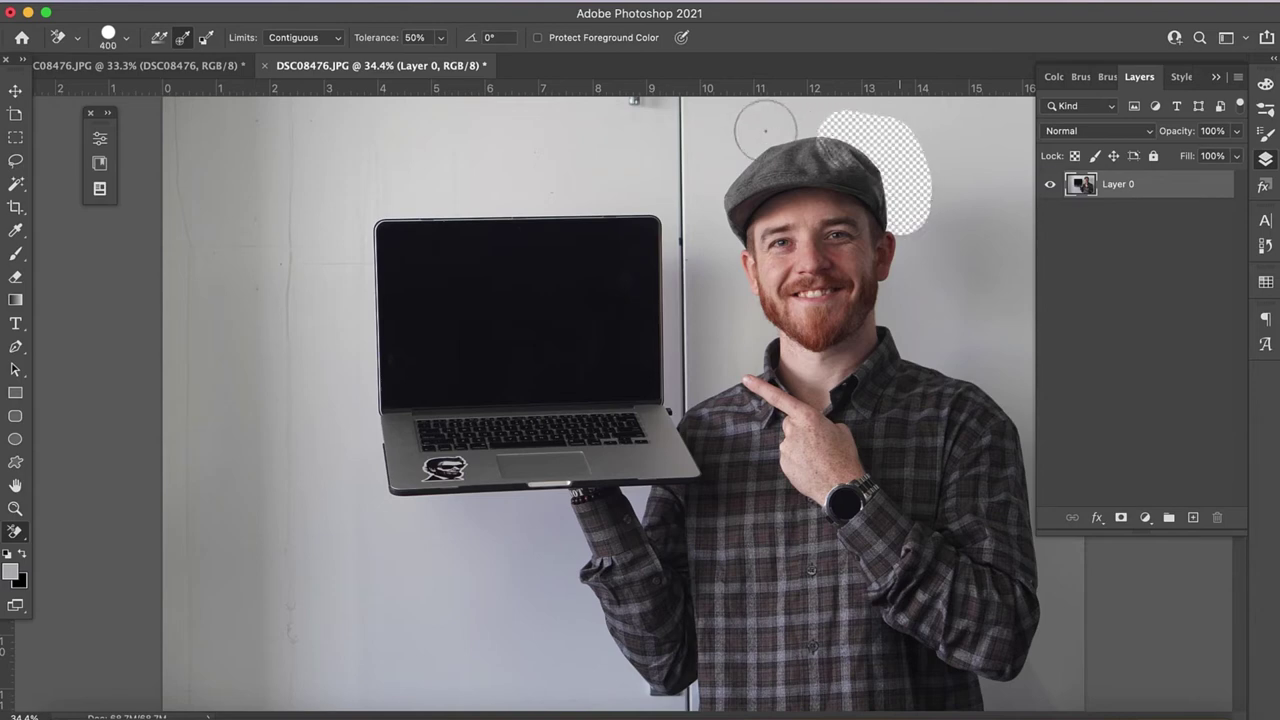
key(super+z)
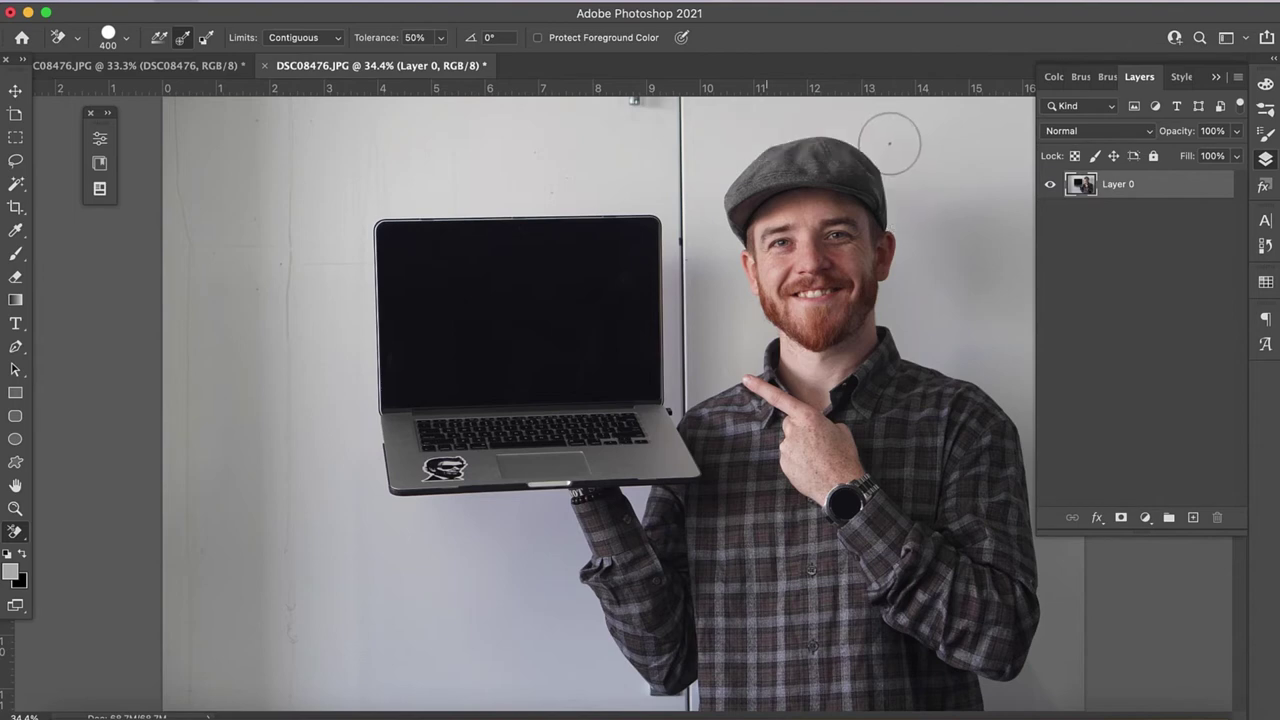
Step: Reduce the Background Eraser to 200 px and erase the wall in an arc around the cap
key(bracketleft)
key(bracketleft)
key(bracketleft)
mouse_move(901, 216)
mouse_down()
mouse_move(891, 155)
mouse_move(844, 124)
mouse_move(875, 141)
mouse_move(868, 133)
mouse_move(818, 120)
mouse_move(761, 134)
mouse_move(710, 220)
mouse_up()
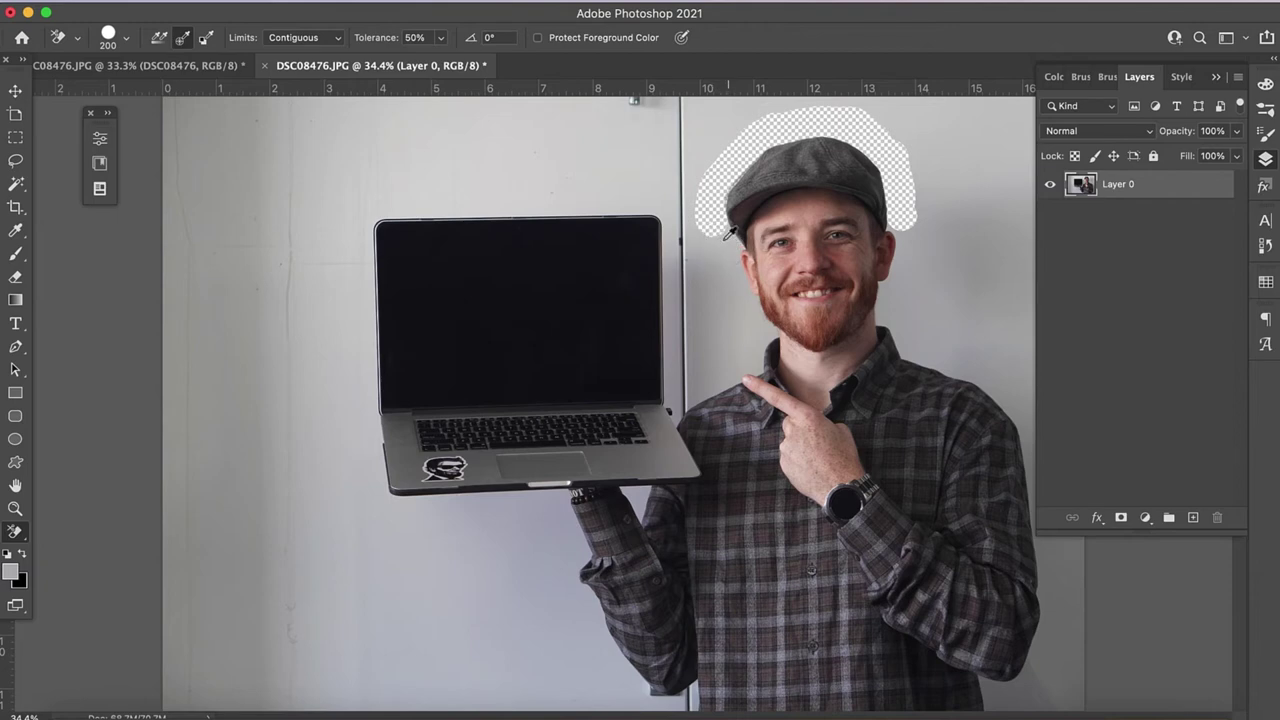
Step: Undo a first stroke beside the face, set the eraser tolerance to 11%, and erase the wall between cap and collar on the laptop side
mouse_move(724, 244)
mouse_down()
mouse_move(716, 252)
mouse_move(718, 224)
mouse_move(740, 305)
mouse_up()
key(super+z)
text(11)
key(Return)
mouse_move(722, 244)
mouse_down()
mouse_move(761, 336)
mouse_move(749, 364)
mouse_move(698, 381)
mouse_move(716, 364)
mouse_move(733, 286)
mouse_move(741, 343)
mouse_move(715, 263)
mouse_move(728, 354)
mouse_move(705, 232)
mouse_move(720, 339)
mouse_move(695, 212)
mouse_move(712, 228)
mouse_move(722, 326)
mouse_move(675, 213)
mouse_move(674, 294)
mouse_up()
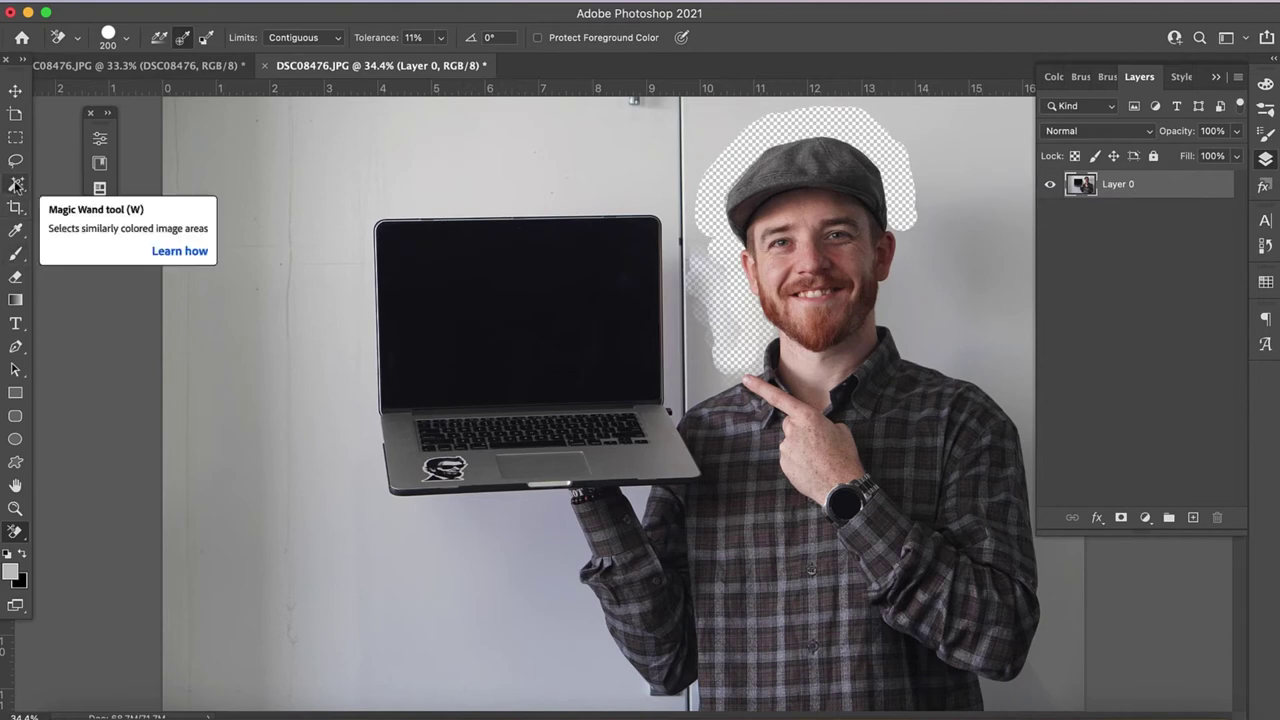
Step: Erase a strip of wall along the upper edge of the laptop screen, resampling the wall color near its corner
mouse_move(657, 189)
mouse_down()
mouse_move(362, 207)
mouse_move(417, 210)
mouse_up()
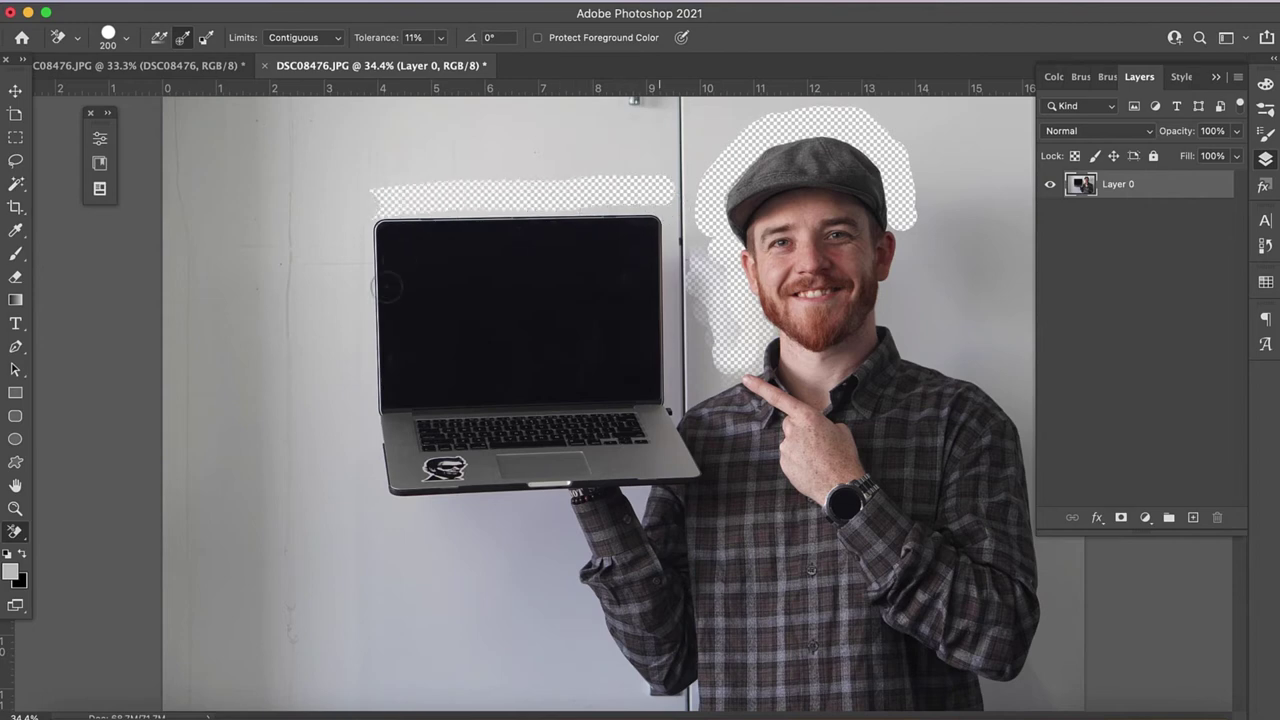
alt+click(352, 268)
mouse_move(351, 222)
mouse_down()
mouse_move(393, 208)
mouse_move(590, 205)
mouse_move(655, 226)
mouse_move(679, 390)
mouse_up()
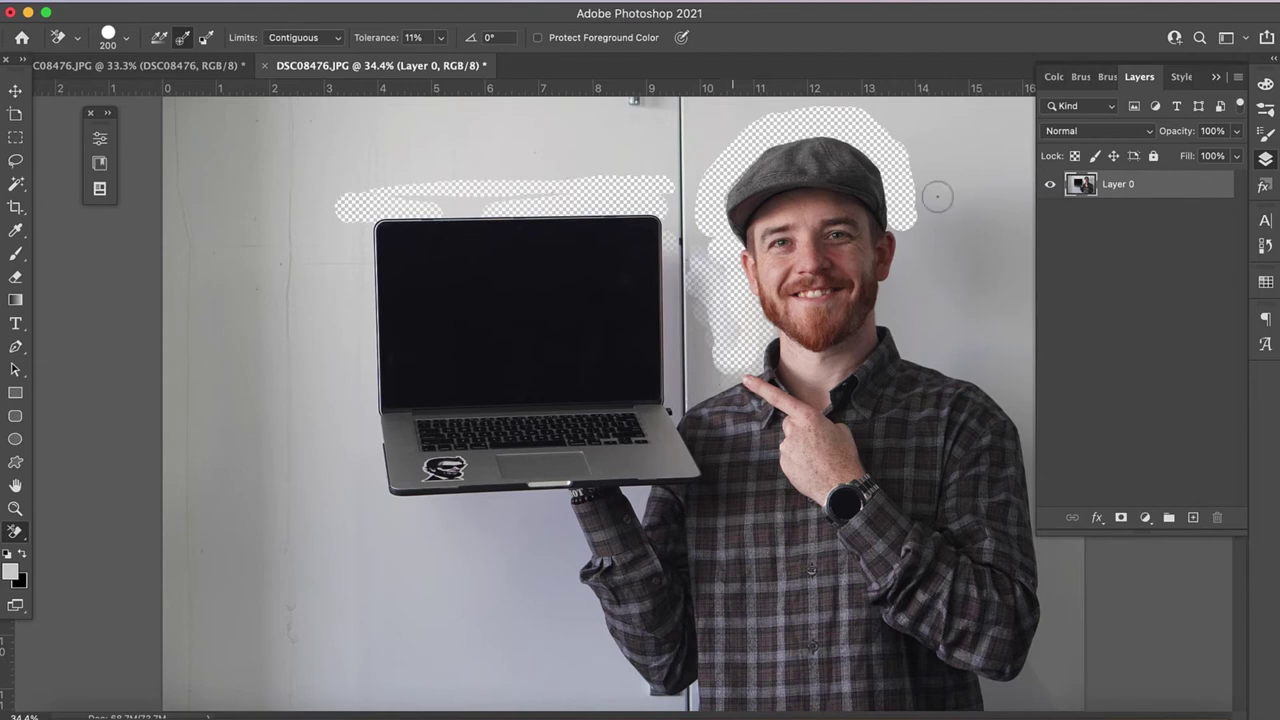
Step: Sample the wall color and erase the wall next to the cap and ear on the side away from the laptop
alt+click(900, 216)
click(895, 290)
drag(897, 272, 902, 220)
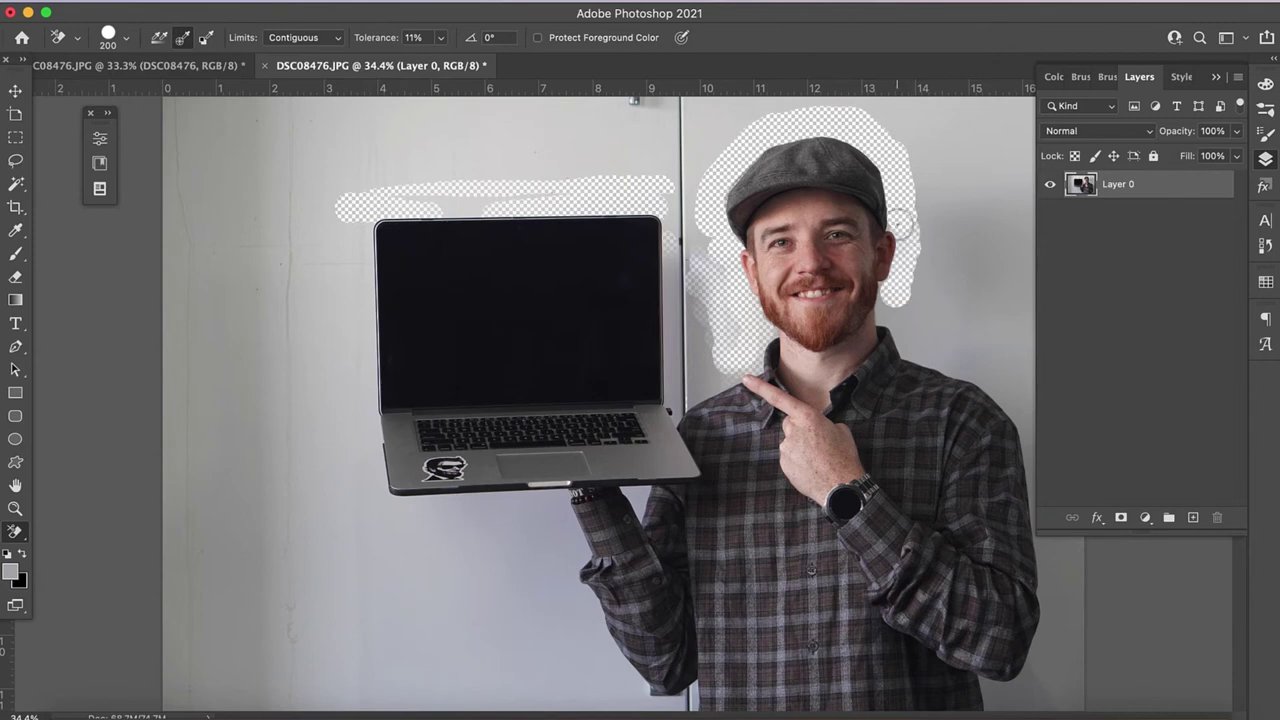
alt+click(921, 180)
drag(918, 177, 908, 276)
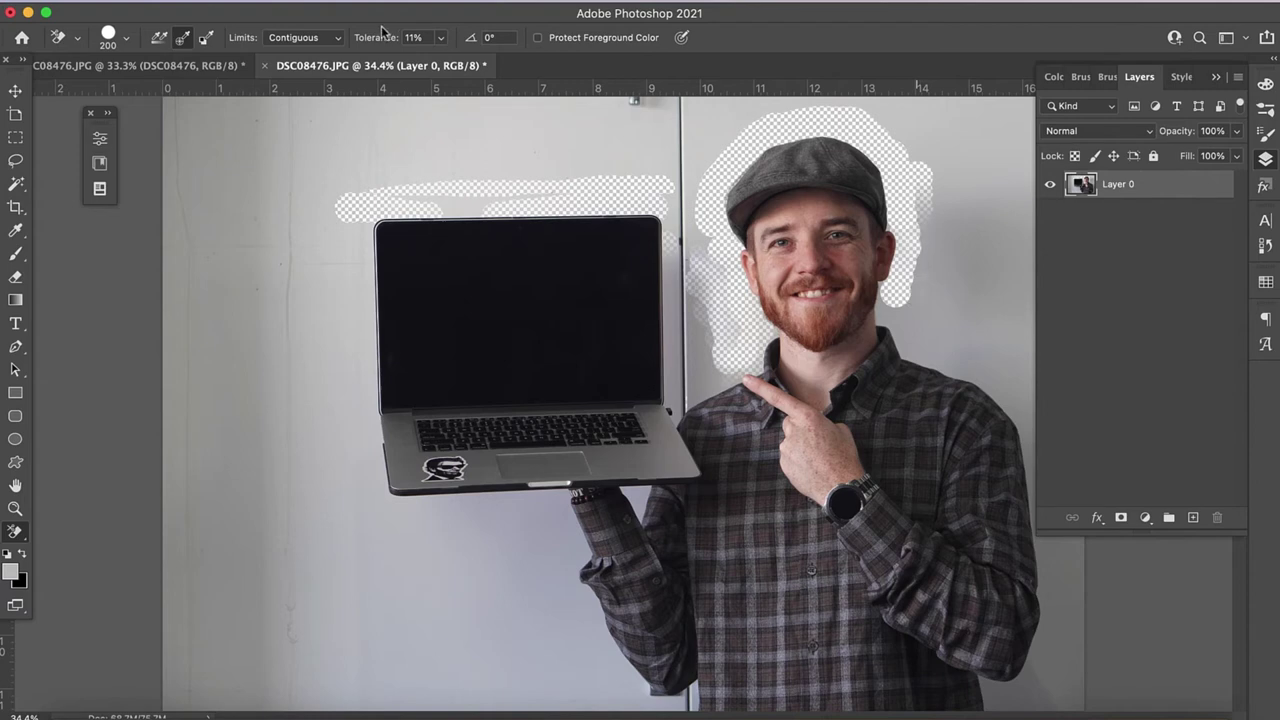
Step: Set the eraser tolerance to 100% and erase the wall beside the ear and down to the neck on the side away from the laptop
click(440, 38)
drag(444, 58, 573, 22)
click(919, 155)
mouse_move(950, 265)
mouse_down()
mouse_move(930, 258)
mouse_move(908, 303)
mouse_move(880, 305)
mouse_move(876, 325)
mouse_move(872, 312)
mouse_up()
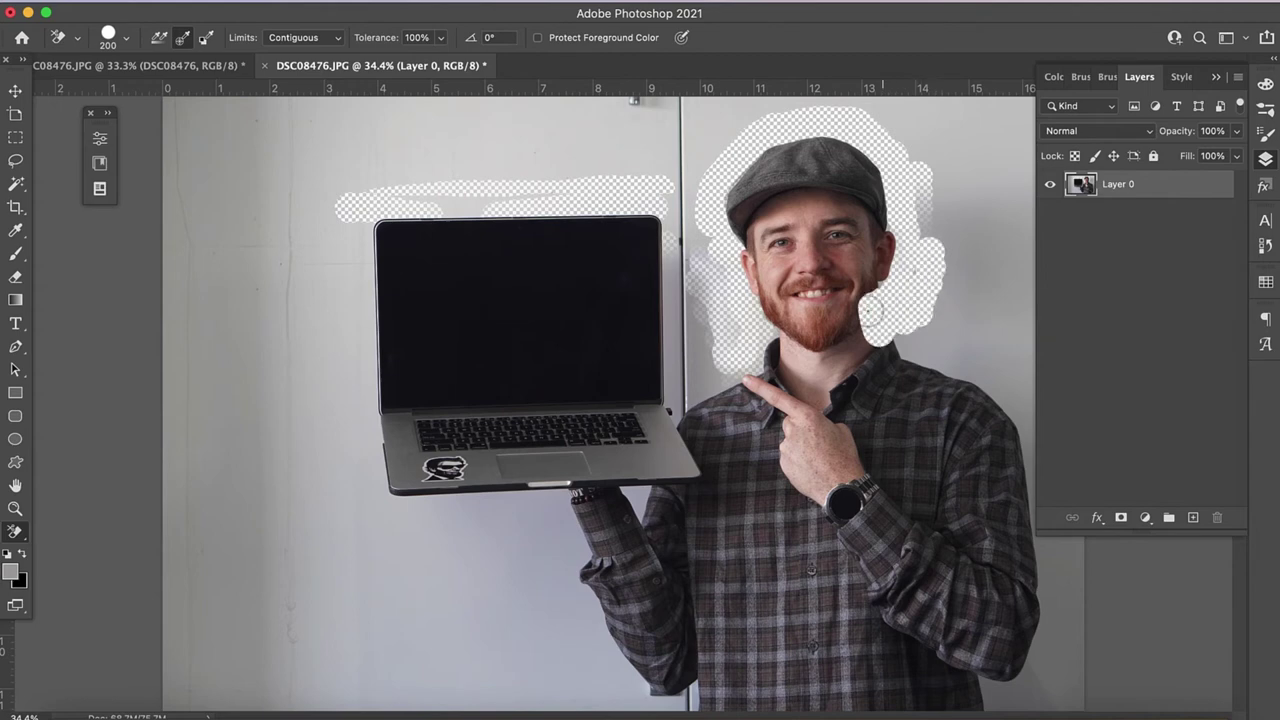
Step: Undo the last two eraser strokes beside the neck and set the Background Eraser tolerance to 30%
key(super+z)
key(super+z)
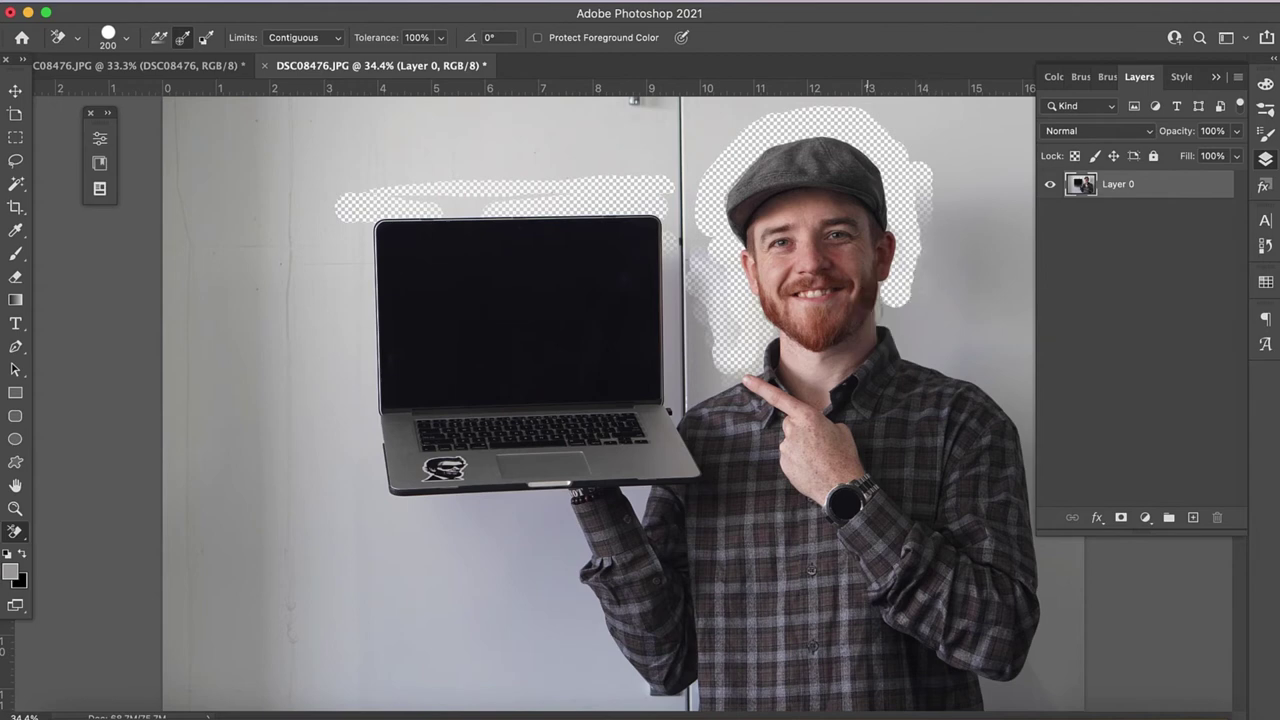
click(440, 37)
drag(446, 60, 391, 62)
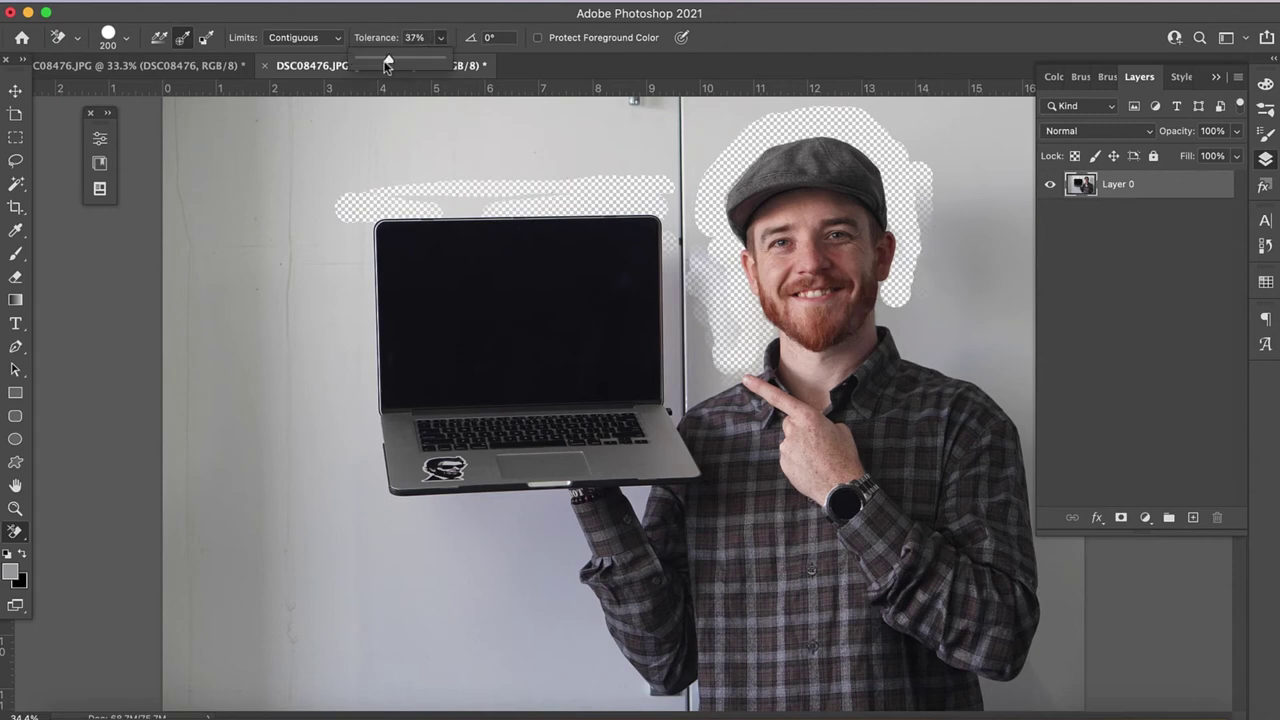
Step: Erase the wall along the neck, collar and shoulder on the side away from the laptop, resampling the wall color at the shoulder
click(884, 300)
drag(888, 299, 887, 316)
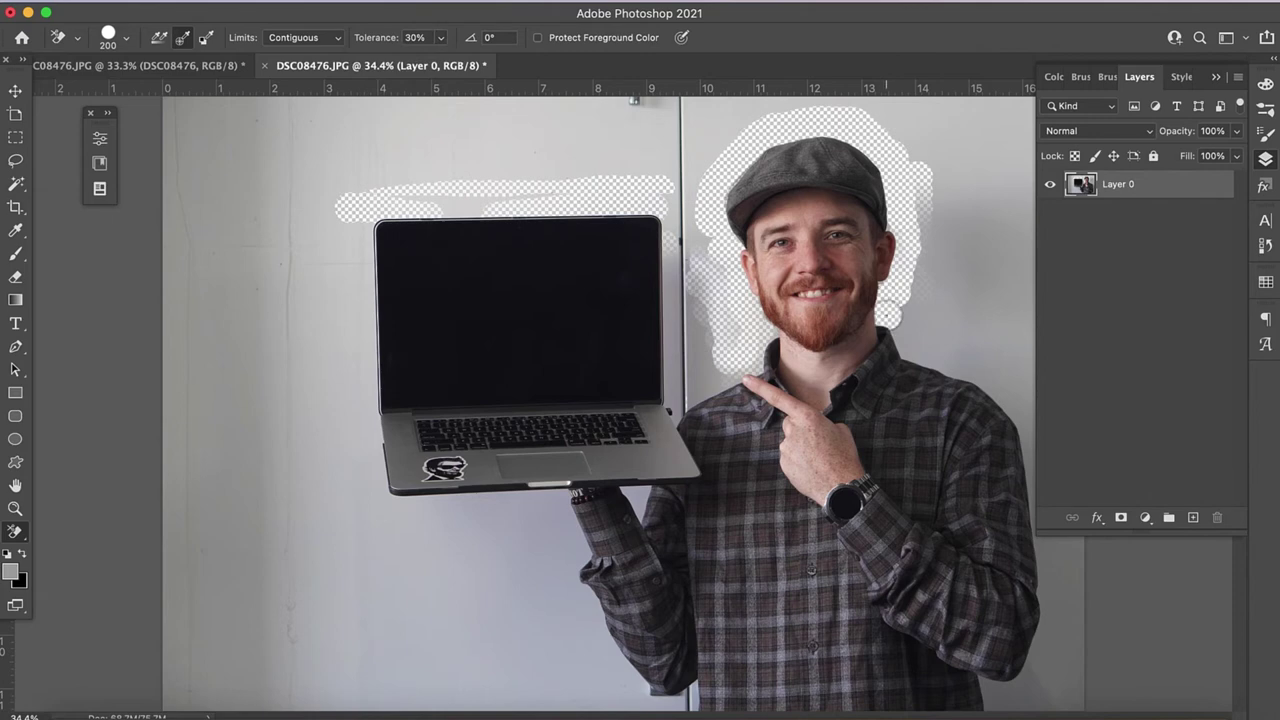
mouse_move(905, 322)
mouse_down()
mouse_move(928, 355)
mouse_move(910, 350)
mouse_up()
click(910, 349)
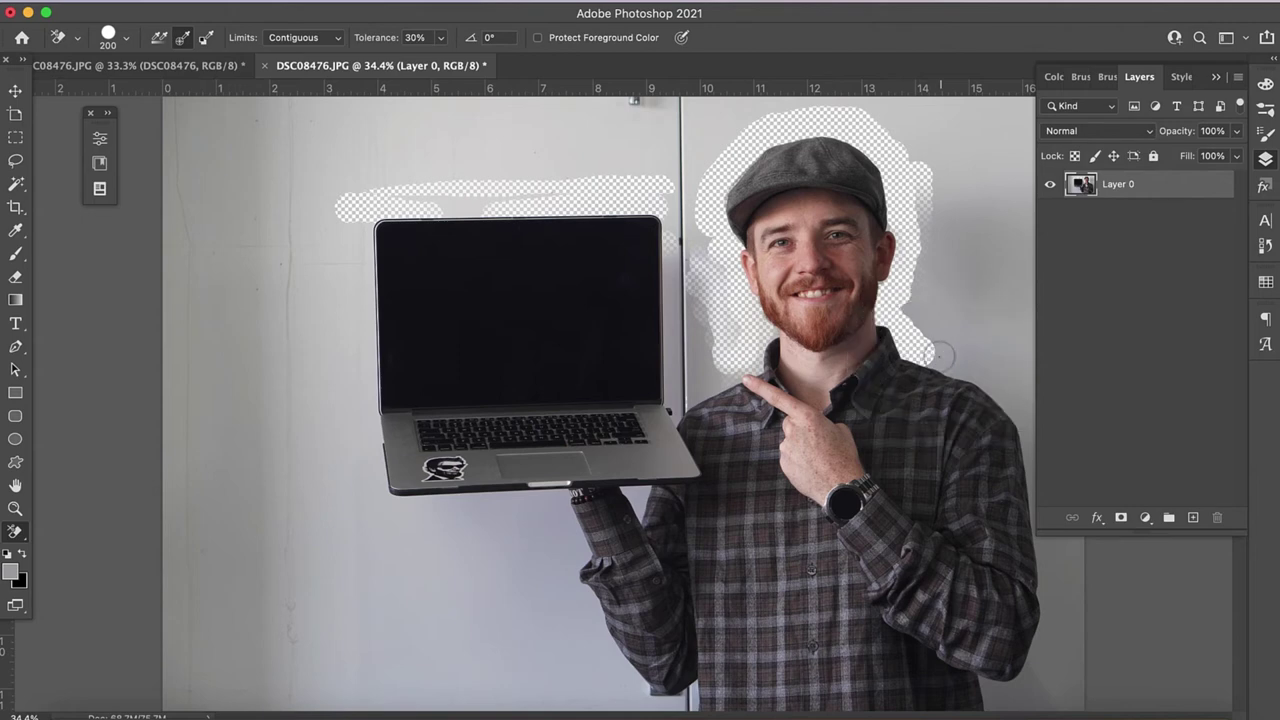
alt+click(932, 365)
mouse_move(940, 362)
mouse_down()
mouse_move(1016, 402)
mouse_move(1024, 422)
mouse_up()
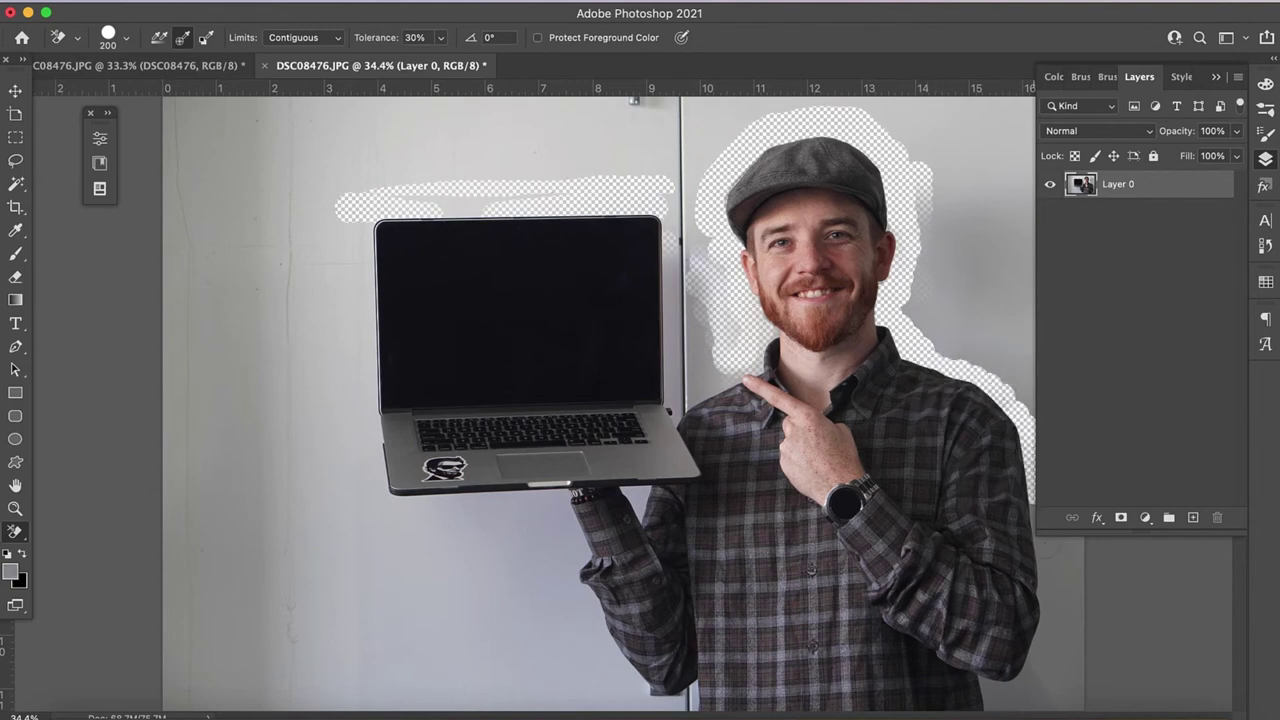
Step: Erase the wall along the outer sleeve and elbow and in the photo's lower corner beside it
mouse_move(1046, 540)
mouse_down()
mouse_move(1045, 672)
mouse_move(1033, 696)
mouse_move(996, 682)
mouse_up()
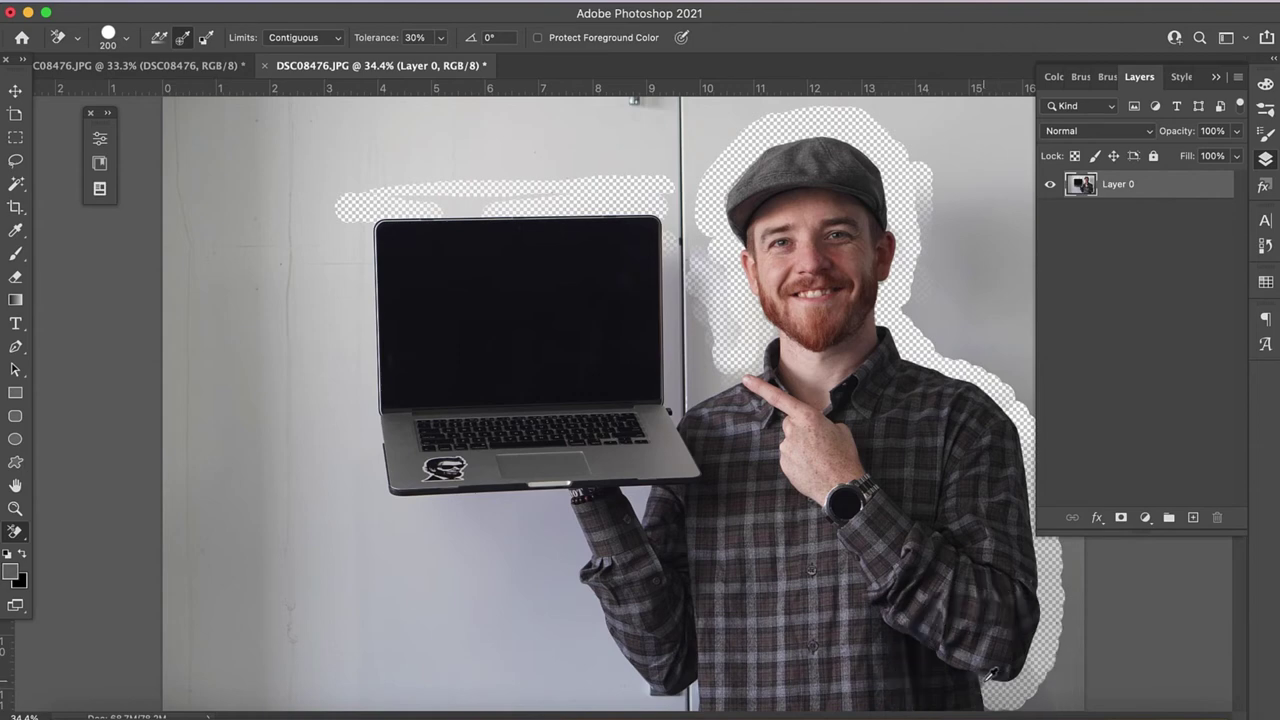
mouse_move(988, 686)
mouse_down()
mouse_move(1008, 700)
mouse_move(1078, 700)
mouse_up()
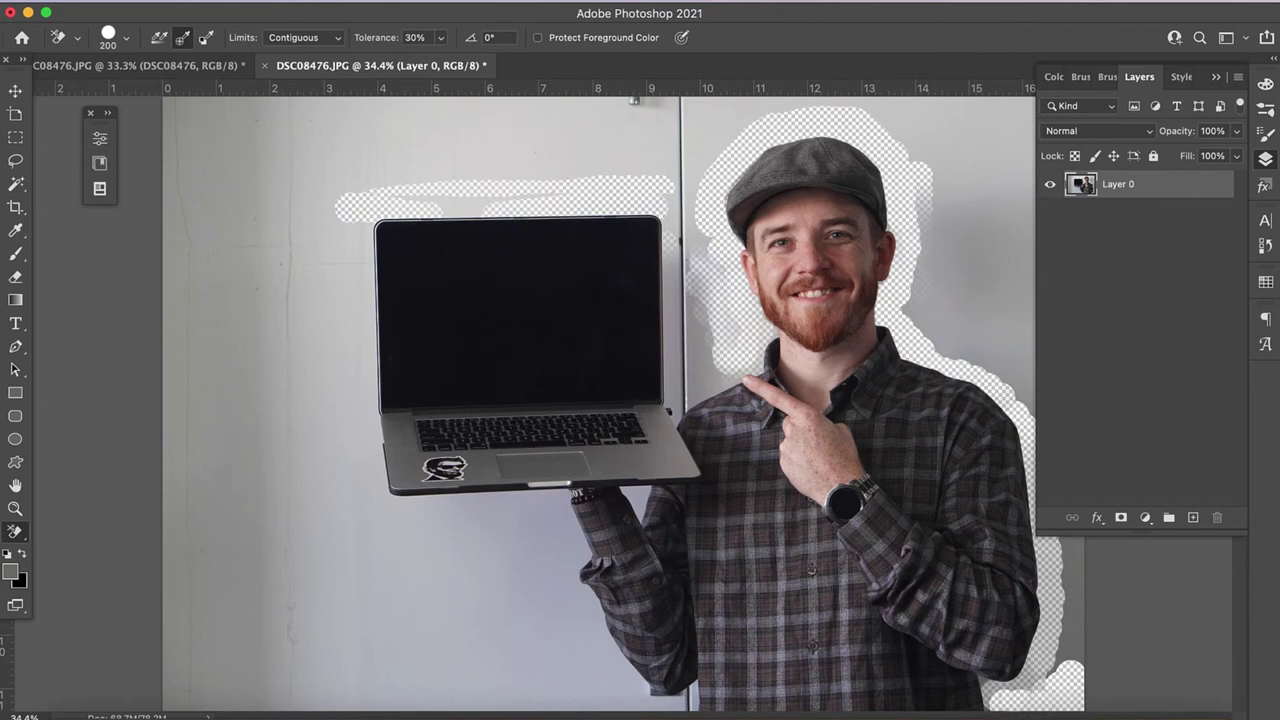
drag(1045, 670, 1080, 636)
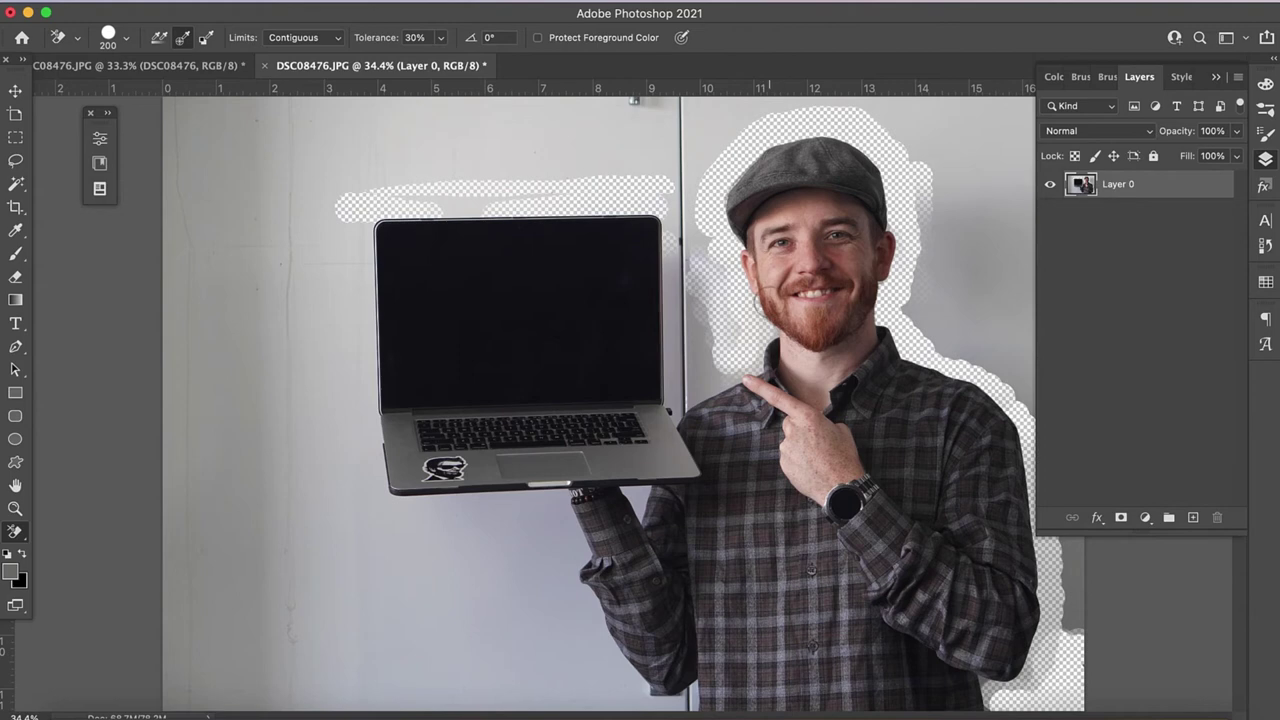
Step: Sample the wall color on the side away from the laptop and enlarge the Background Eraser brush to 600
key(super+minus)
key(super+minus)
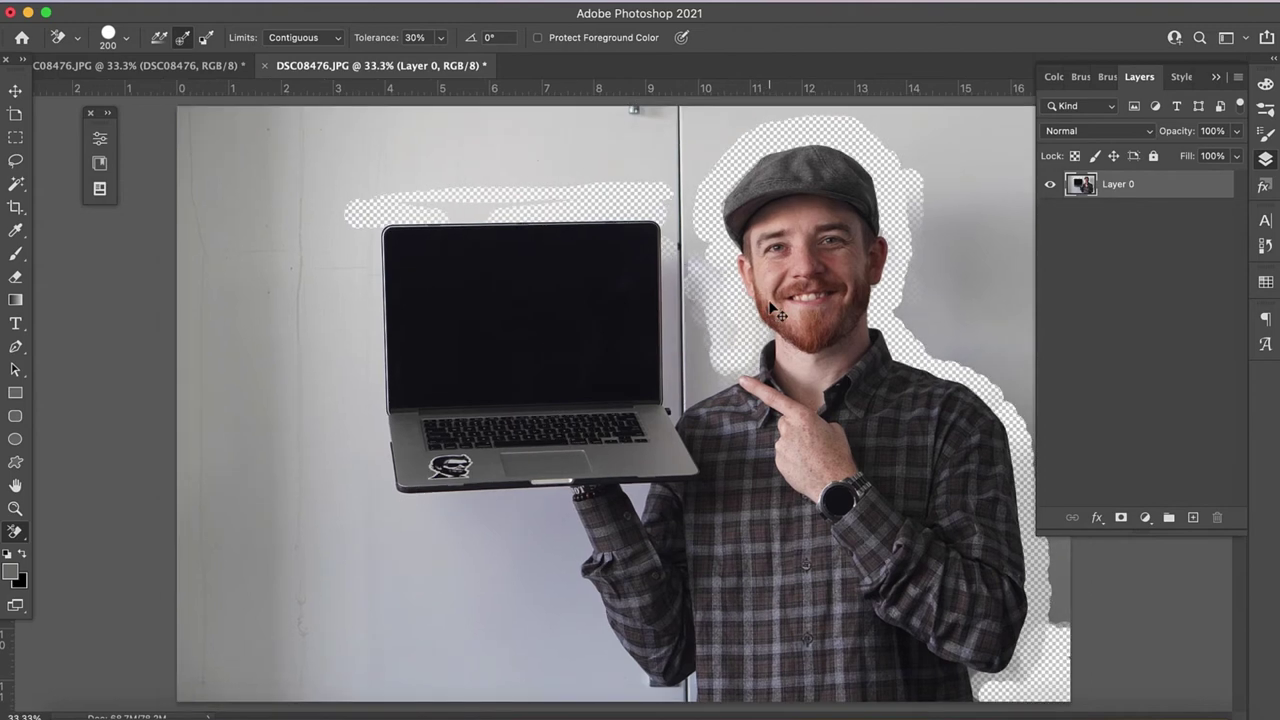
key(v)
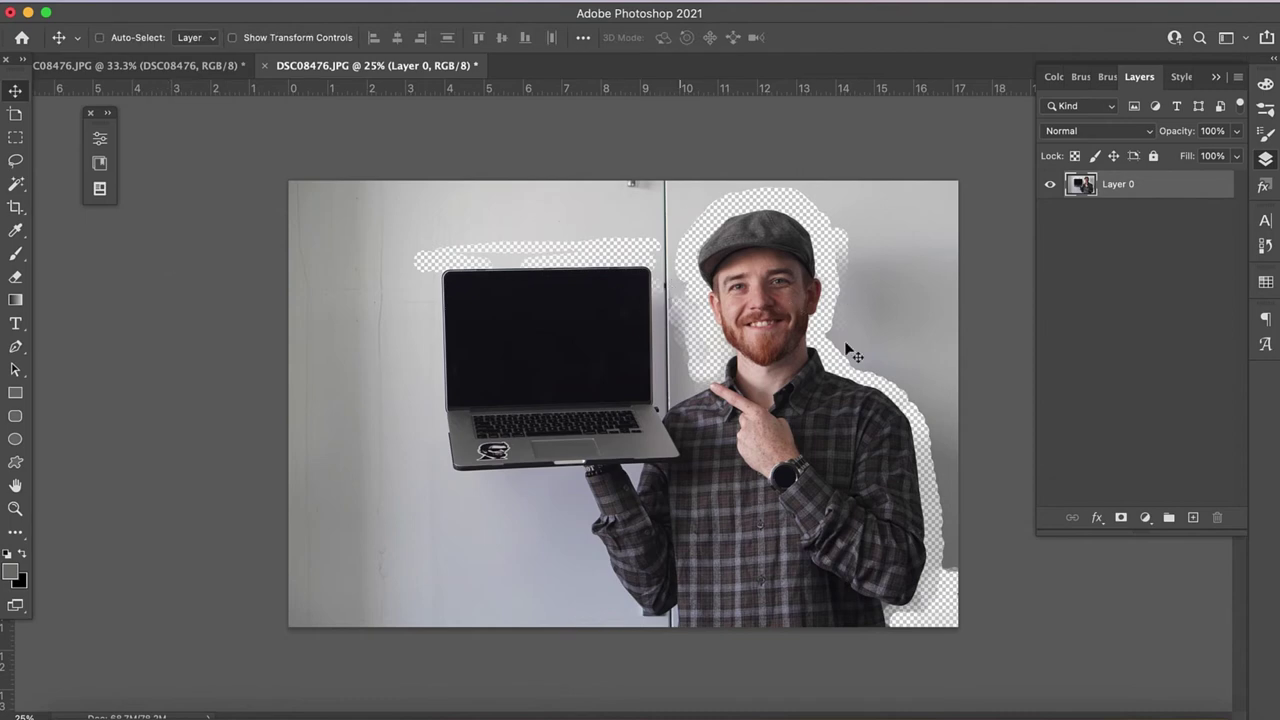
click(15, 183)
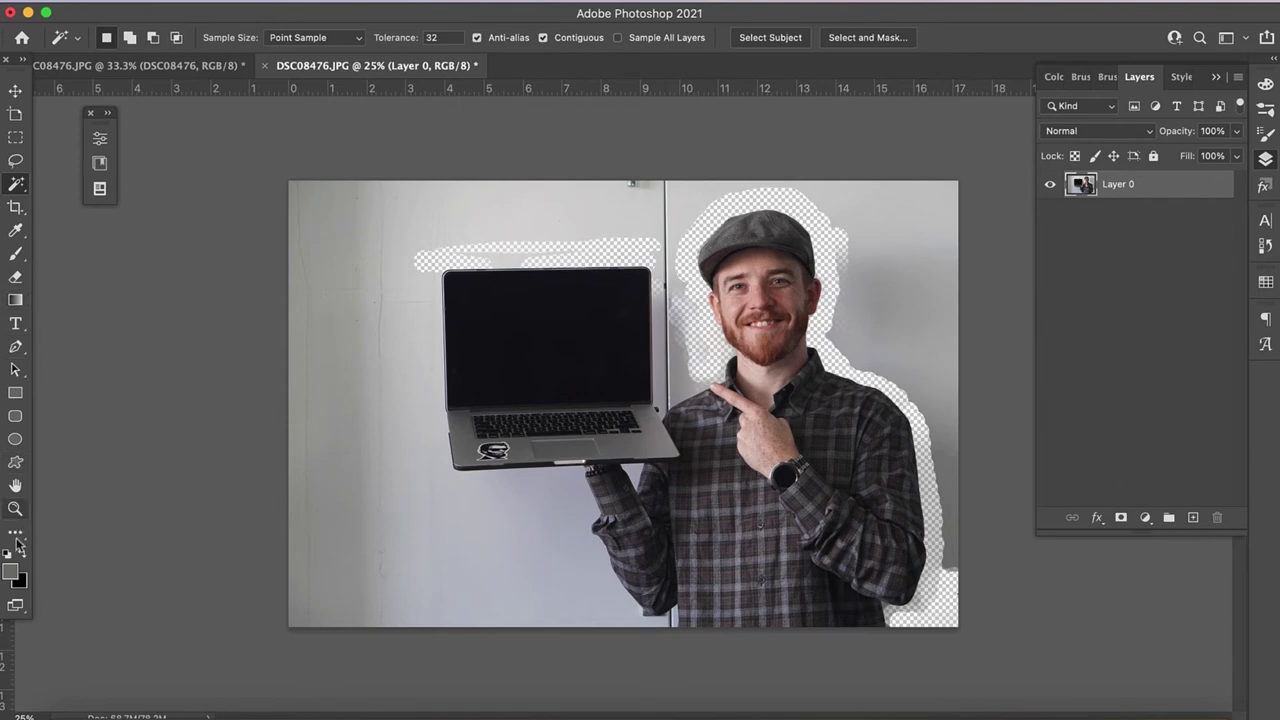
key(e)
alt+click(930, 260)
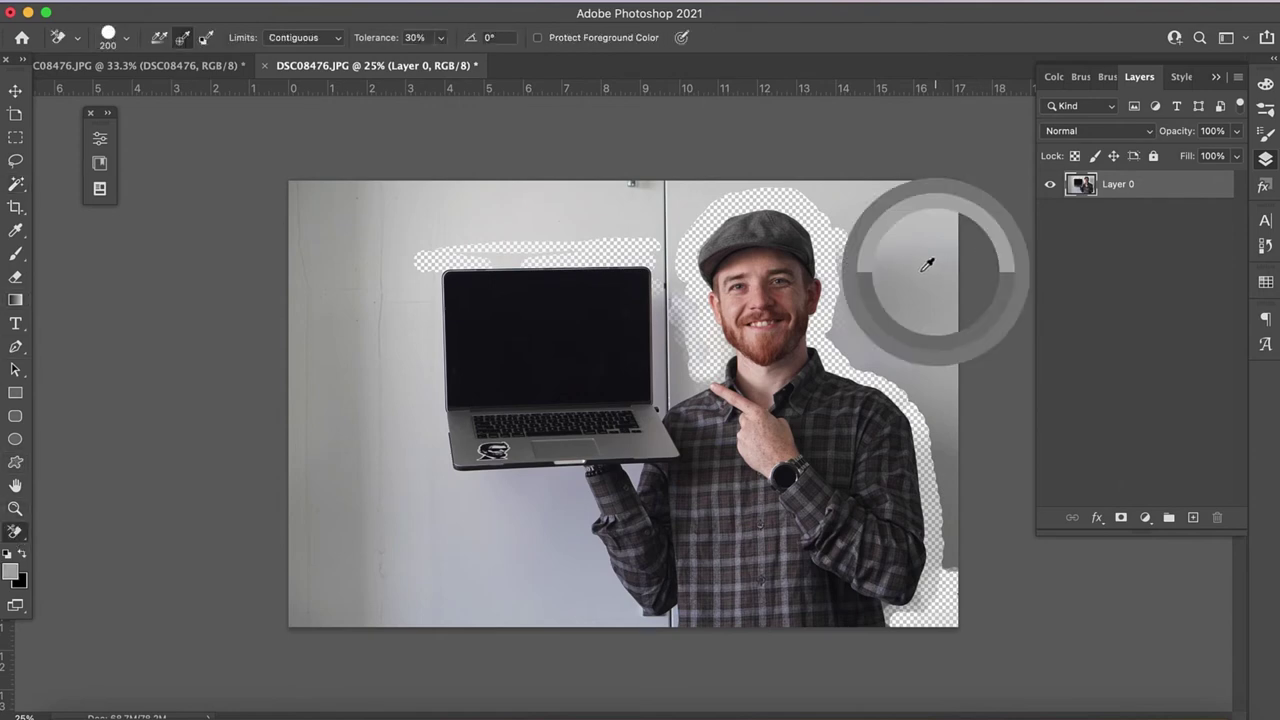
key(bracketright)
key(bracketright)
key(bracketright)
key(bracketright)
key(bracketright)
key(bracketright)
key(bracketright)
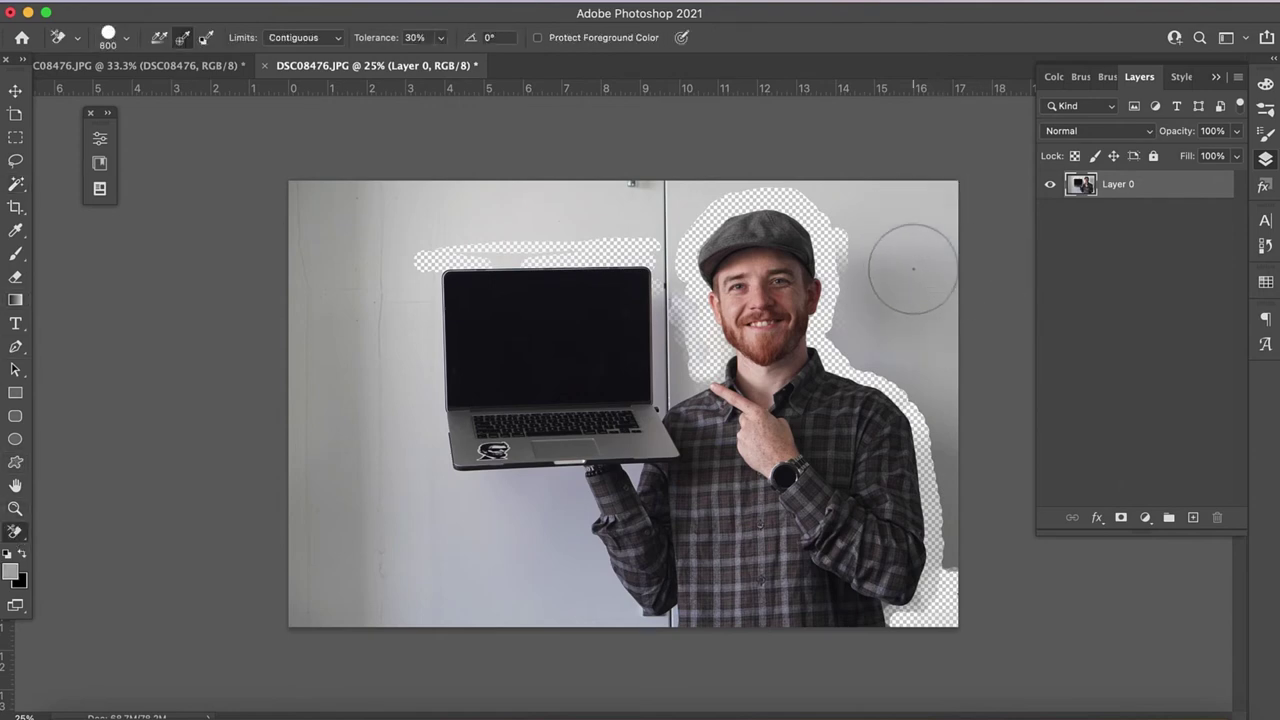
Step: Undo a trial erasure beside the cap and erase the wall along the photo's edges on the side away from the laptop
click(913, 266)
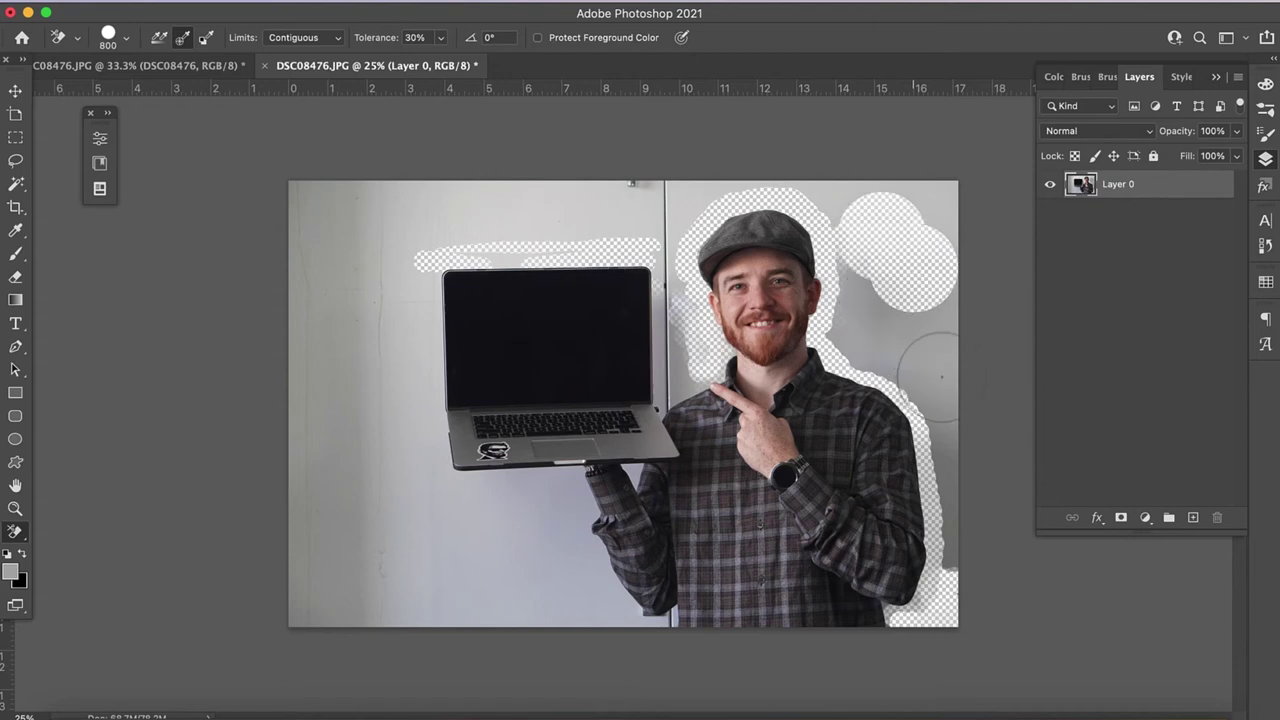
key(super+z)
mouse_move(948, 366)
mouse_down()
mouse_move(944, 209)
mouse_move(875, 195)
mouse_up()
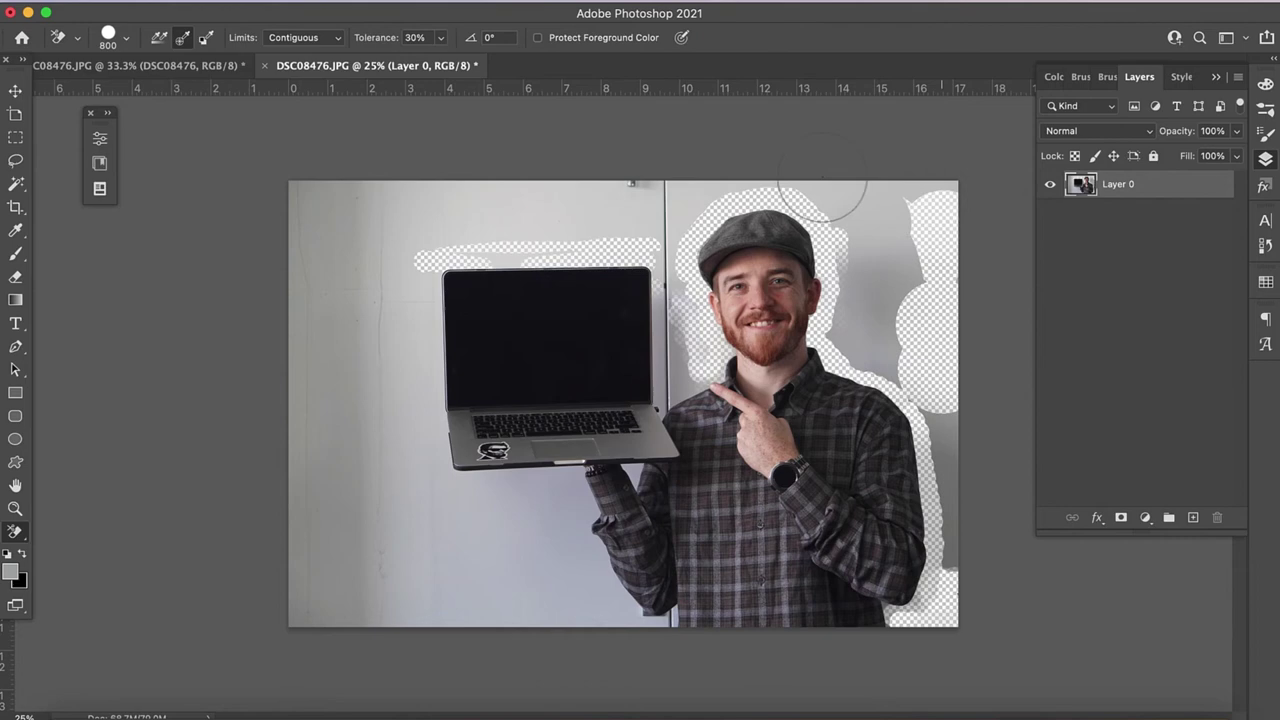
mouse_move(829, 190)
mouse_down()
mouse_move(878, 217)
mouse_move(883, 282)
mouse_move(942, 425)
mouse_move(934, 412)
mouse_move(955, 592)
mouse_move(944, 386)
mouse_move(912, 345)
mouse_up()
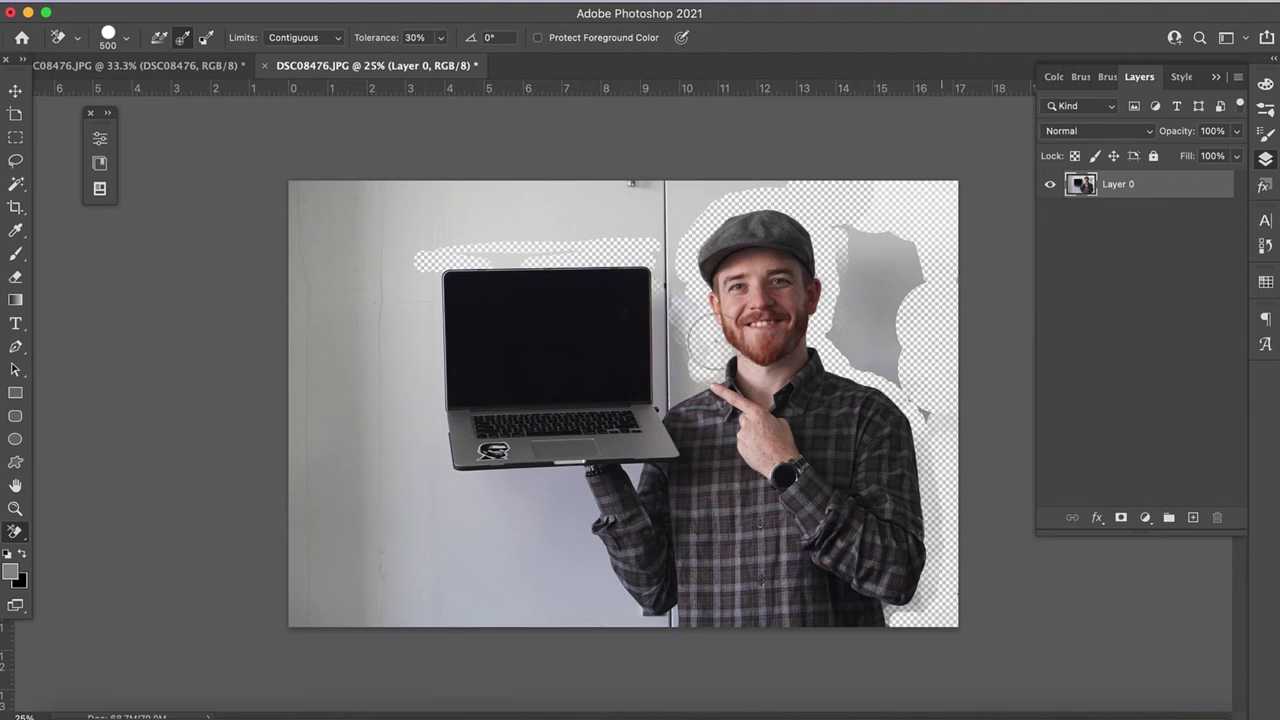
Step: Select the remaining wall areas around the laptop and the man with the Magic Wand and delete them
key(w)
click(349, 396)
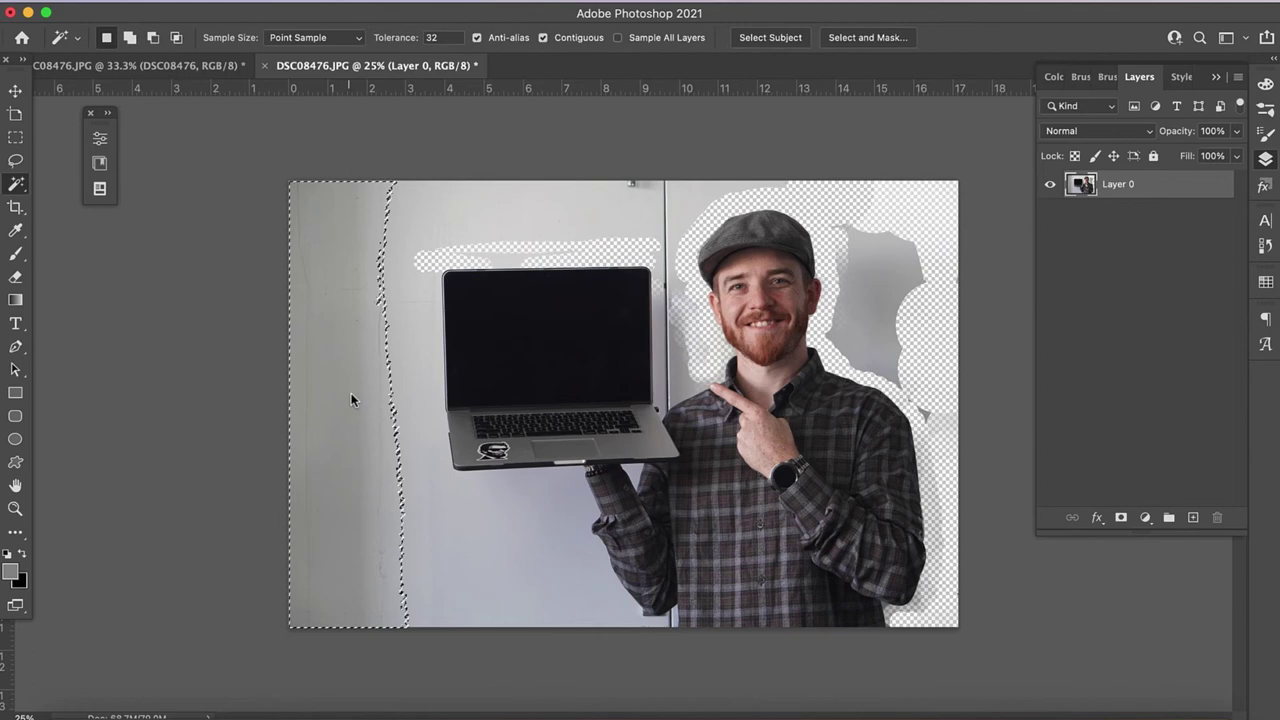
shift+click(410, 388)
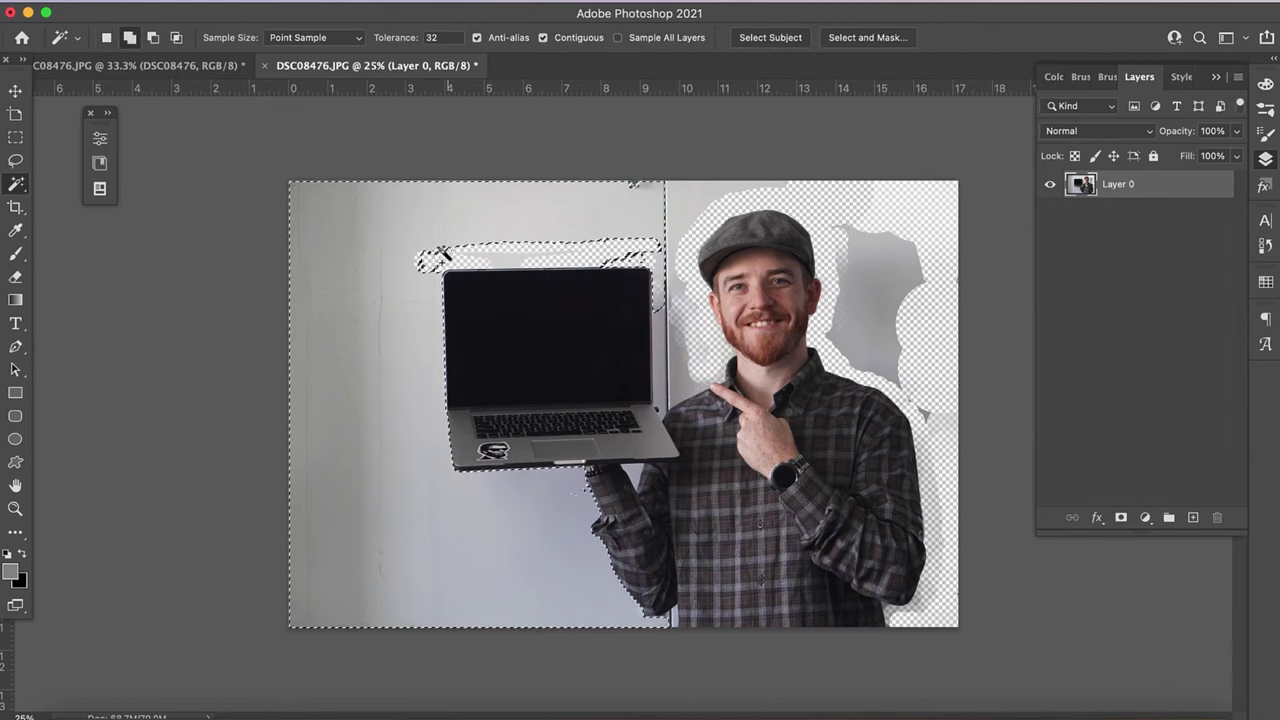
shift+click(489, 268)
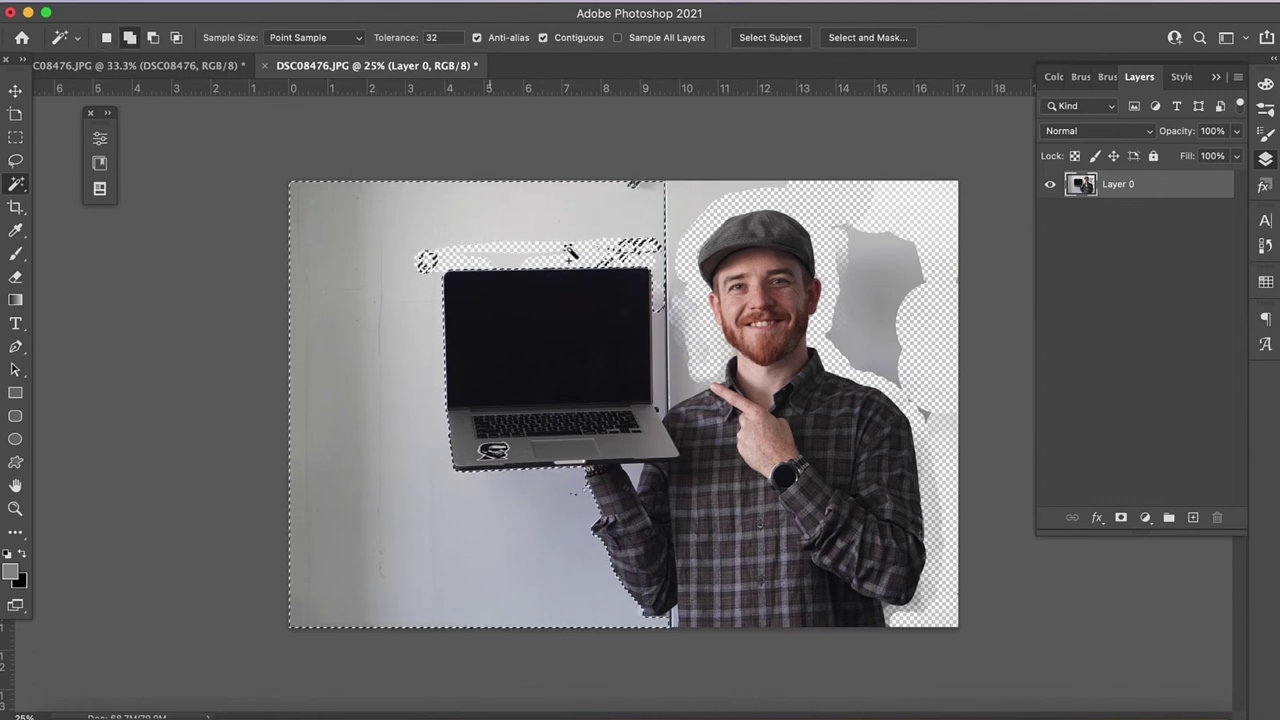
shift+click(684, 343)
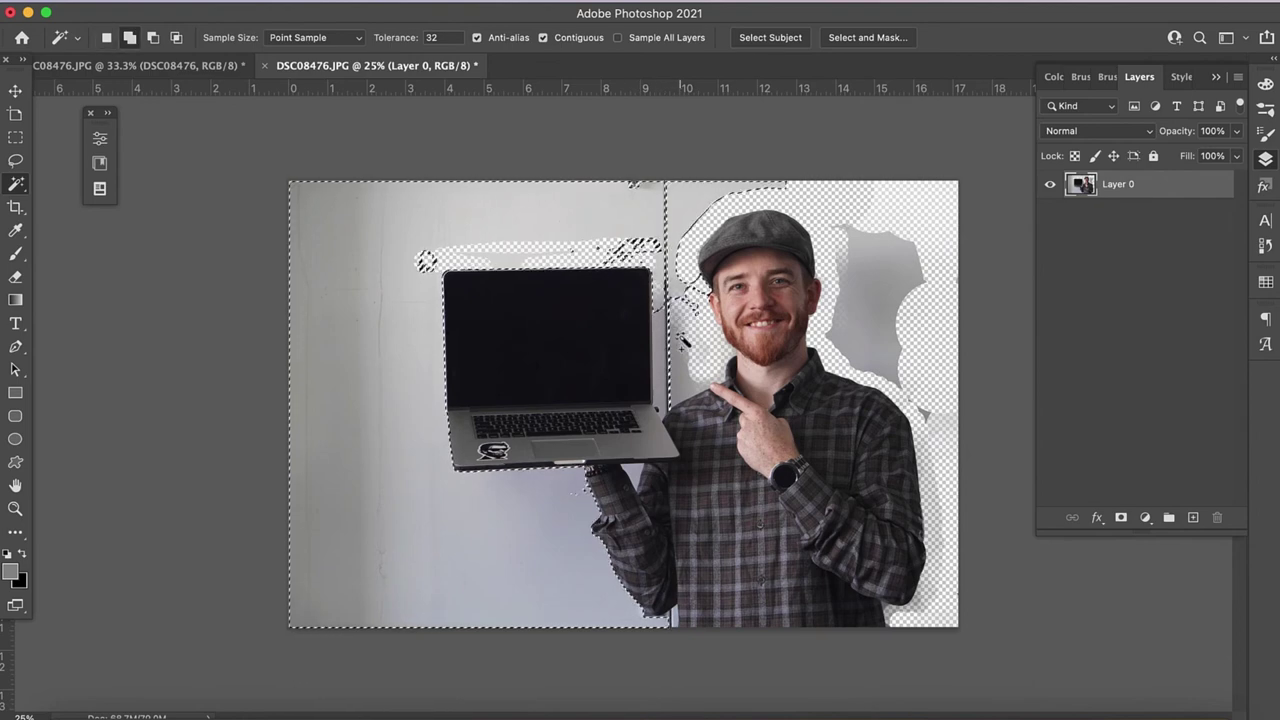
shift+click(875, 314)
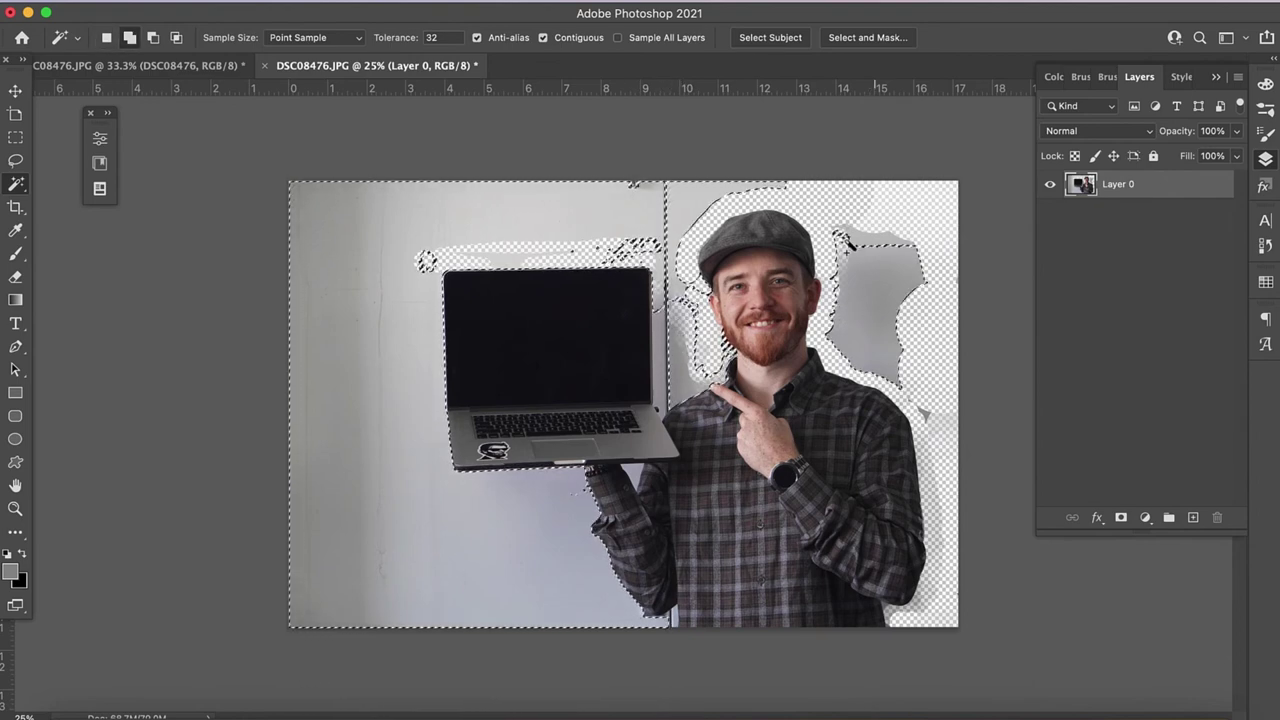
shift+click(938, 455)
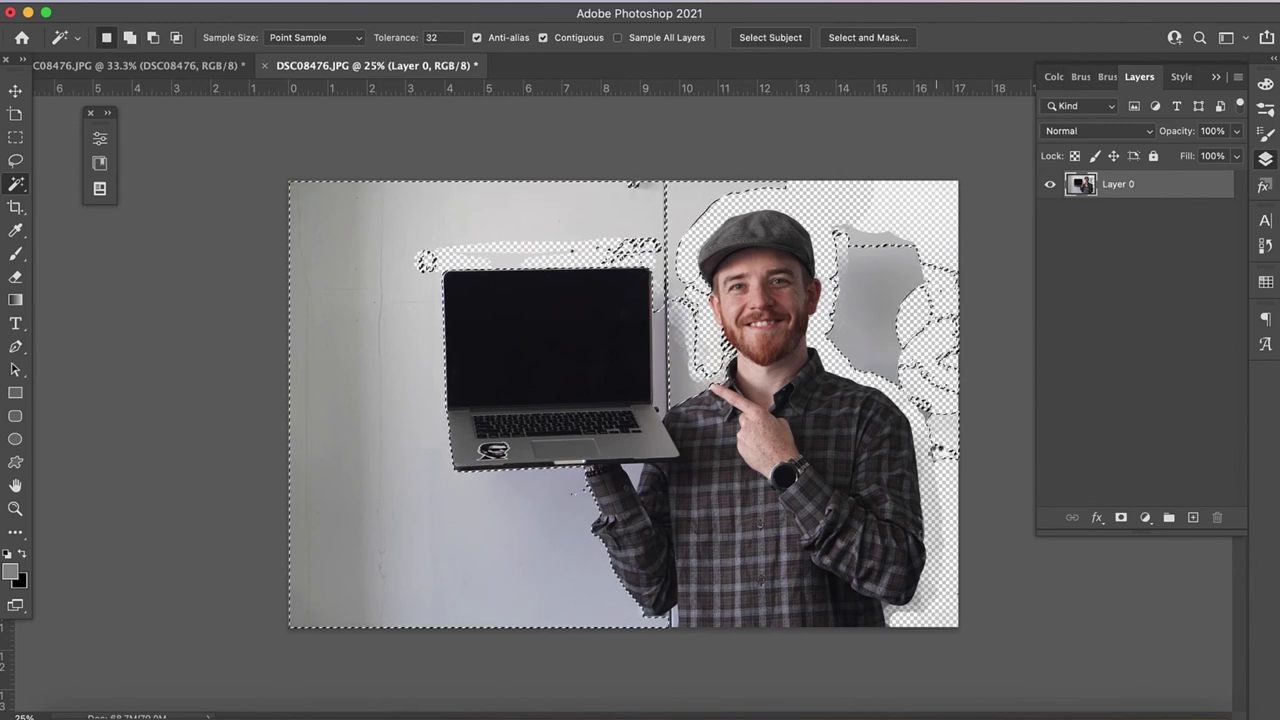
key(Delete)
Step: Try to save the photo, dismiss the alert, and clear the selection
key(super+s)
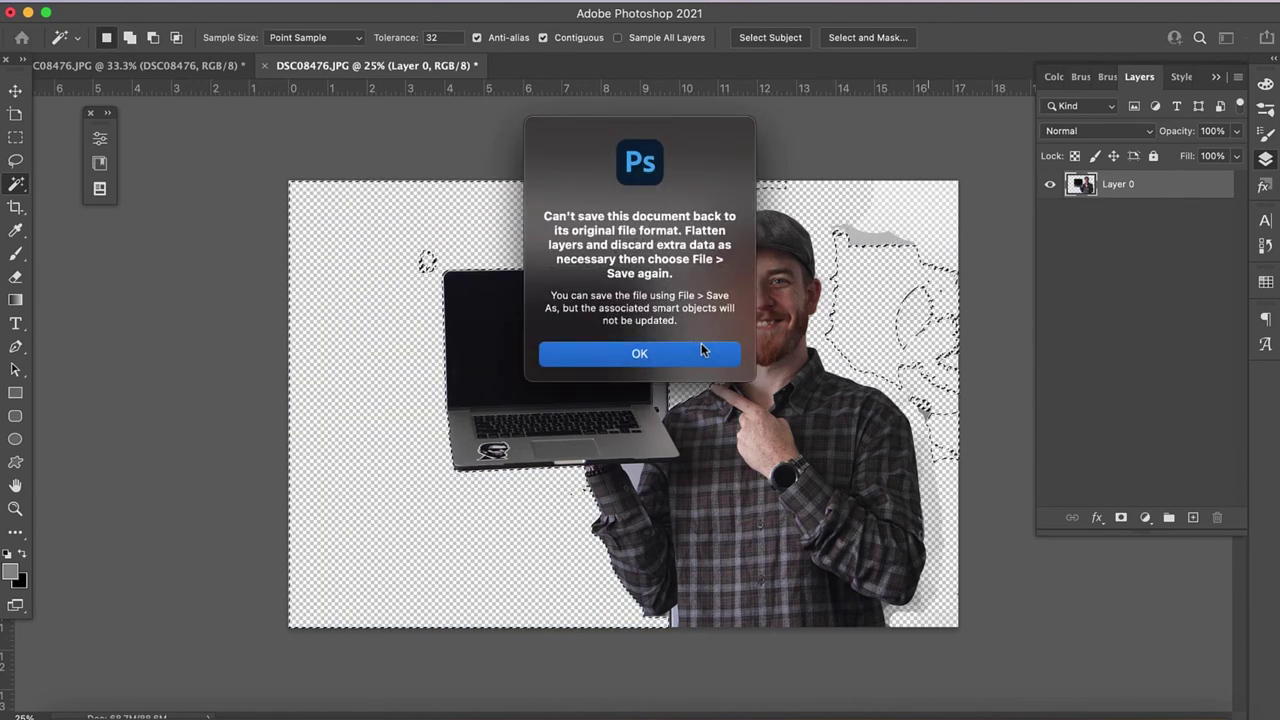
click(703, 352)
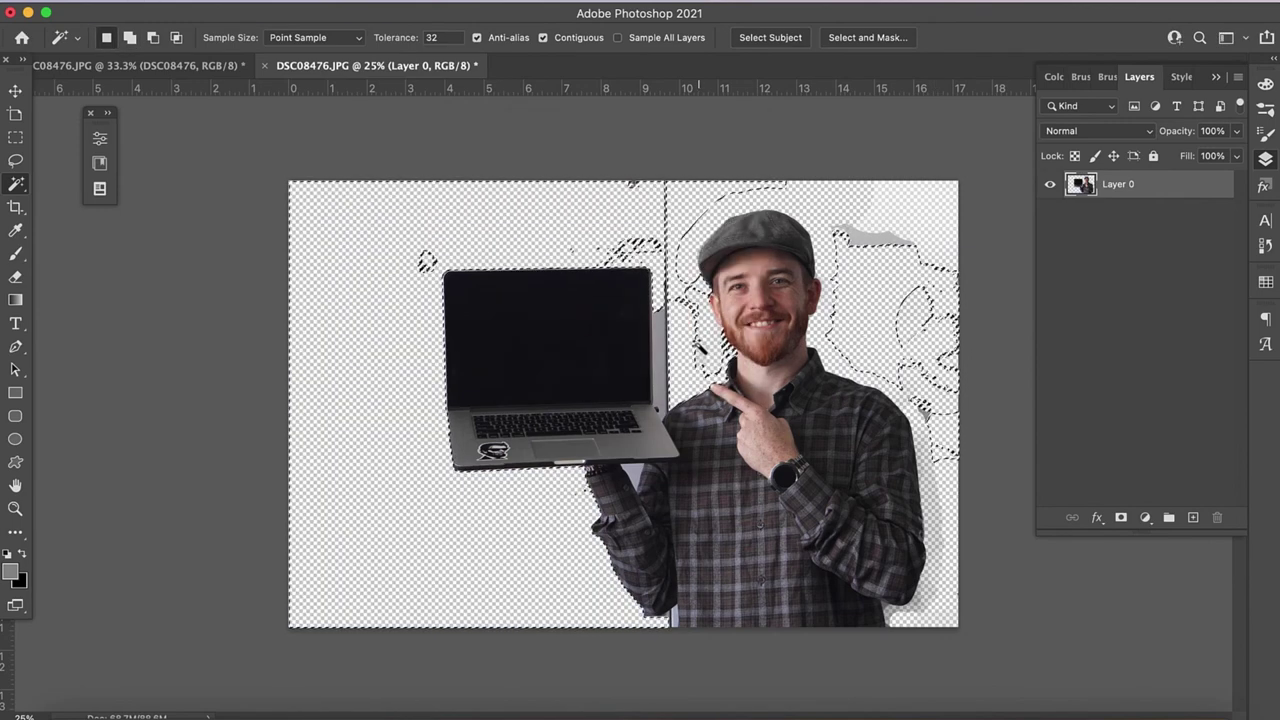
key(super+d)
key(v)
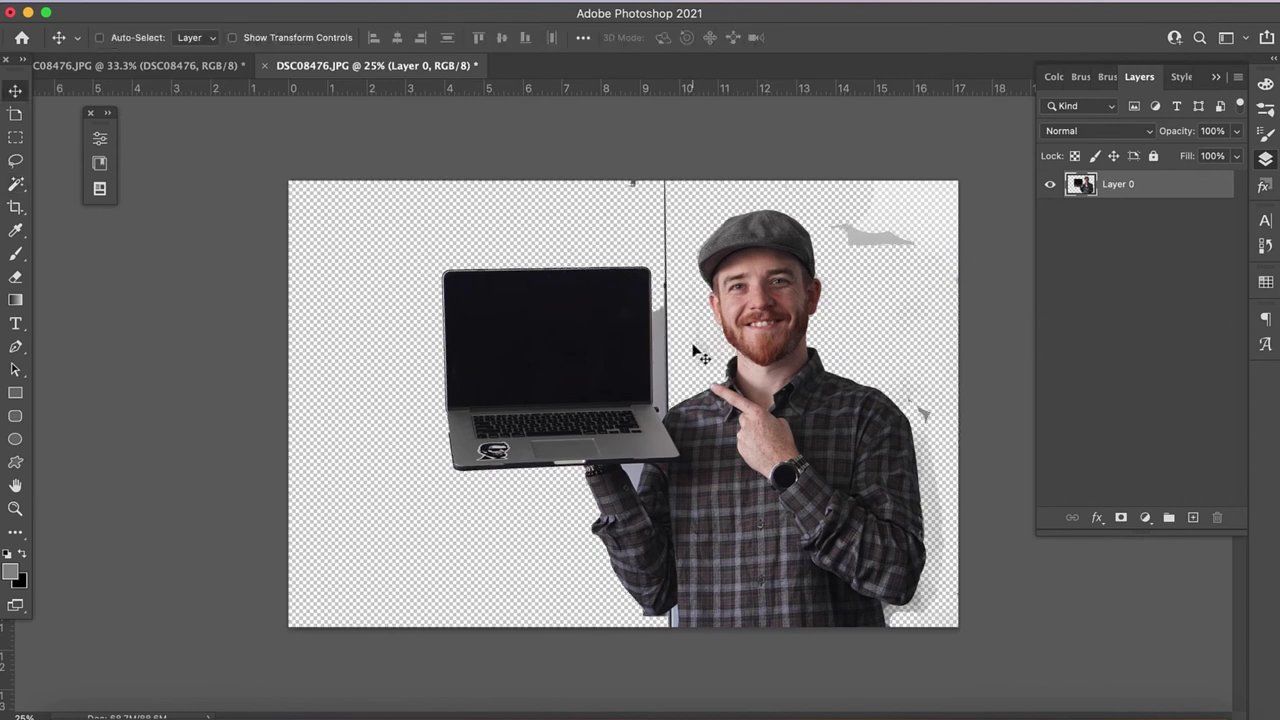
Step: Try to save the erased photo again, switching between it and the other open document with the masked layer
key(super+s)
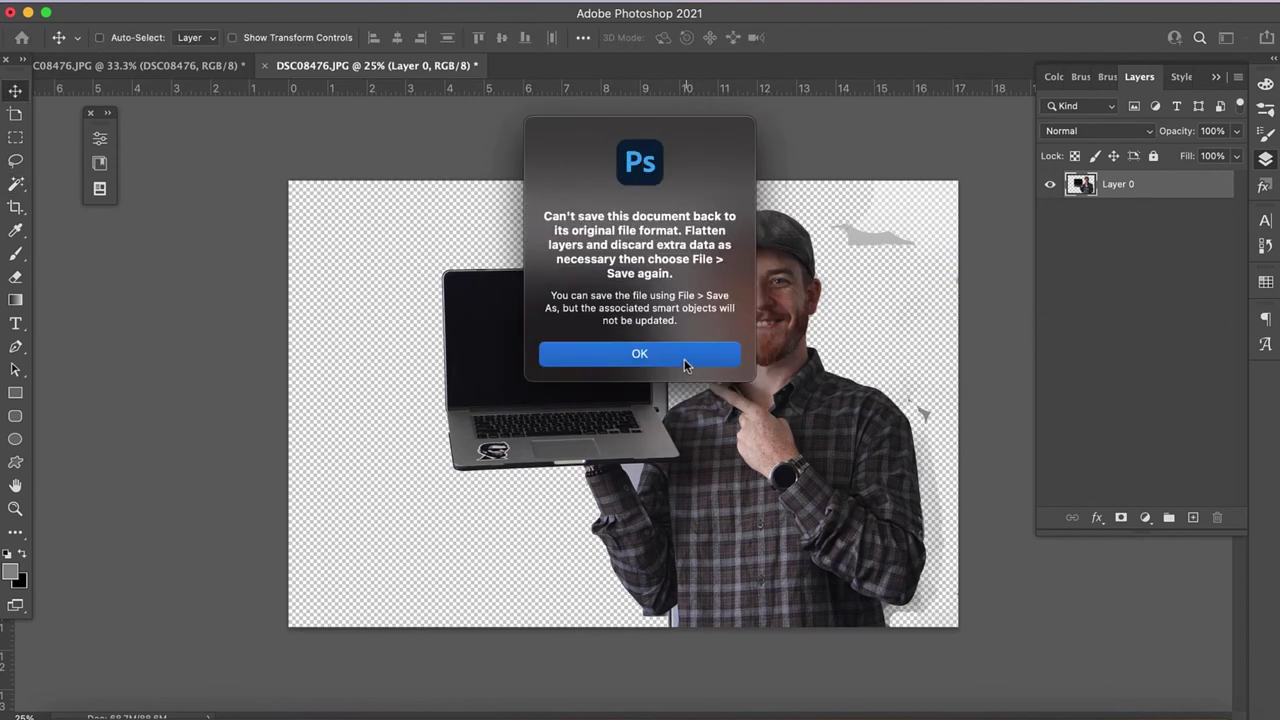
click(684, 359)
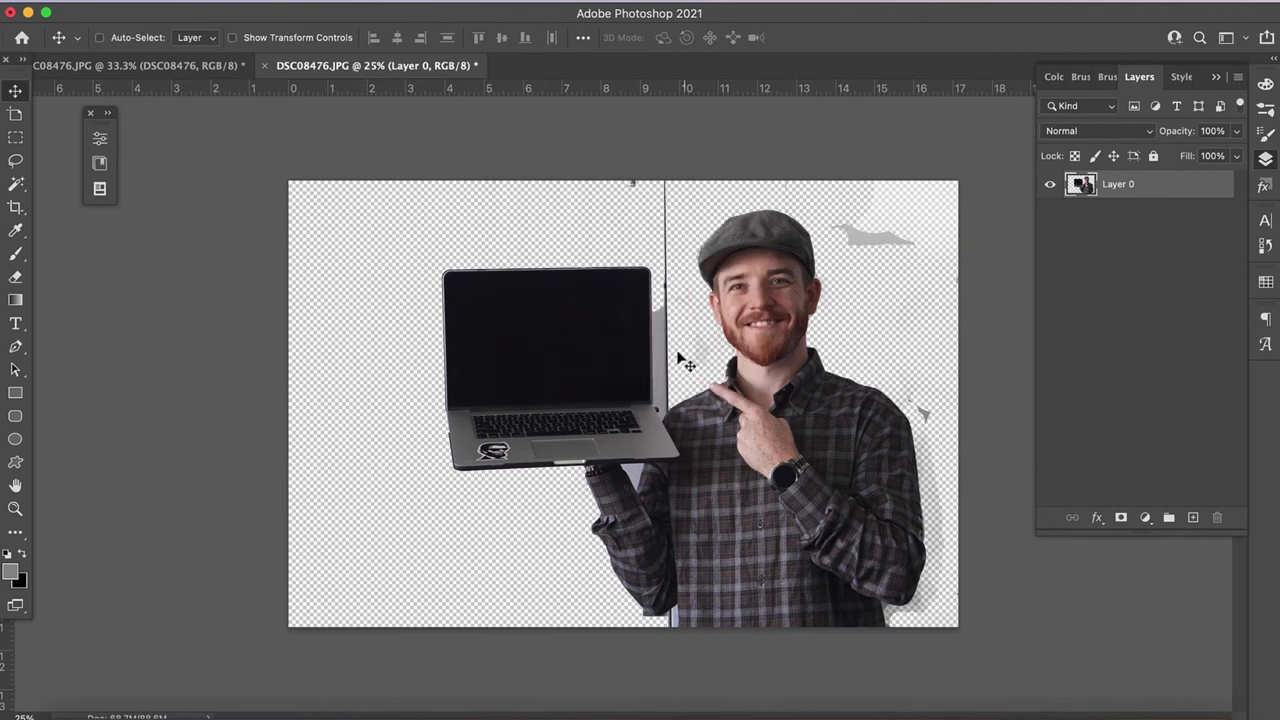
click(170, 66)
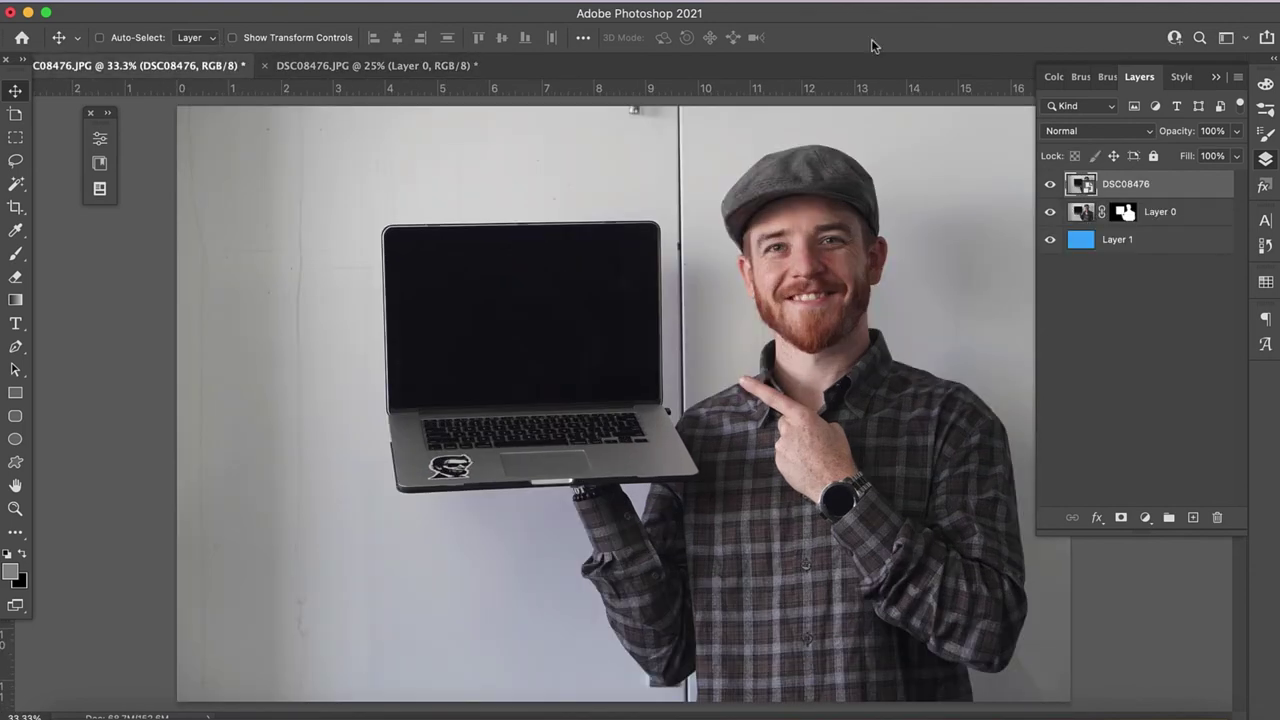
click(389, 66)
key(super+s)
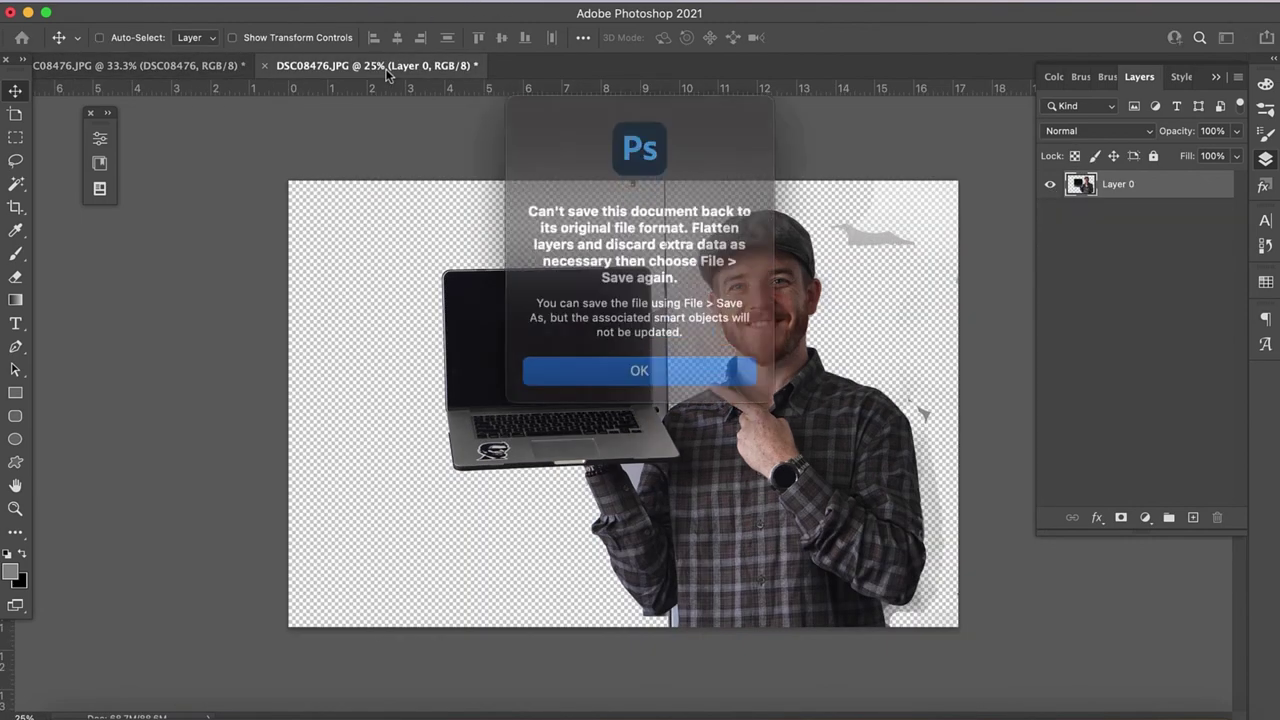
key(Return)
click(213, 70)
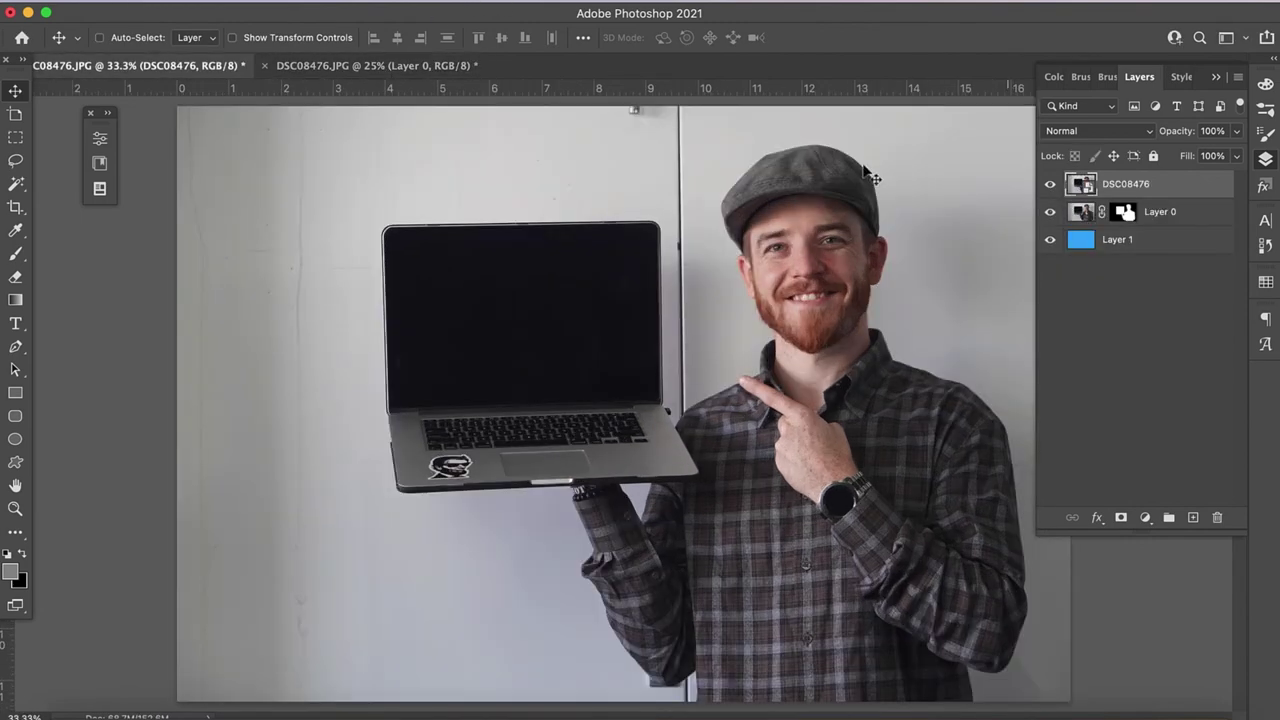
click(410, 65)
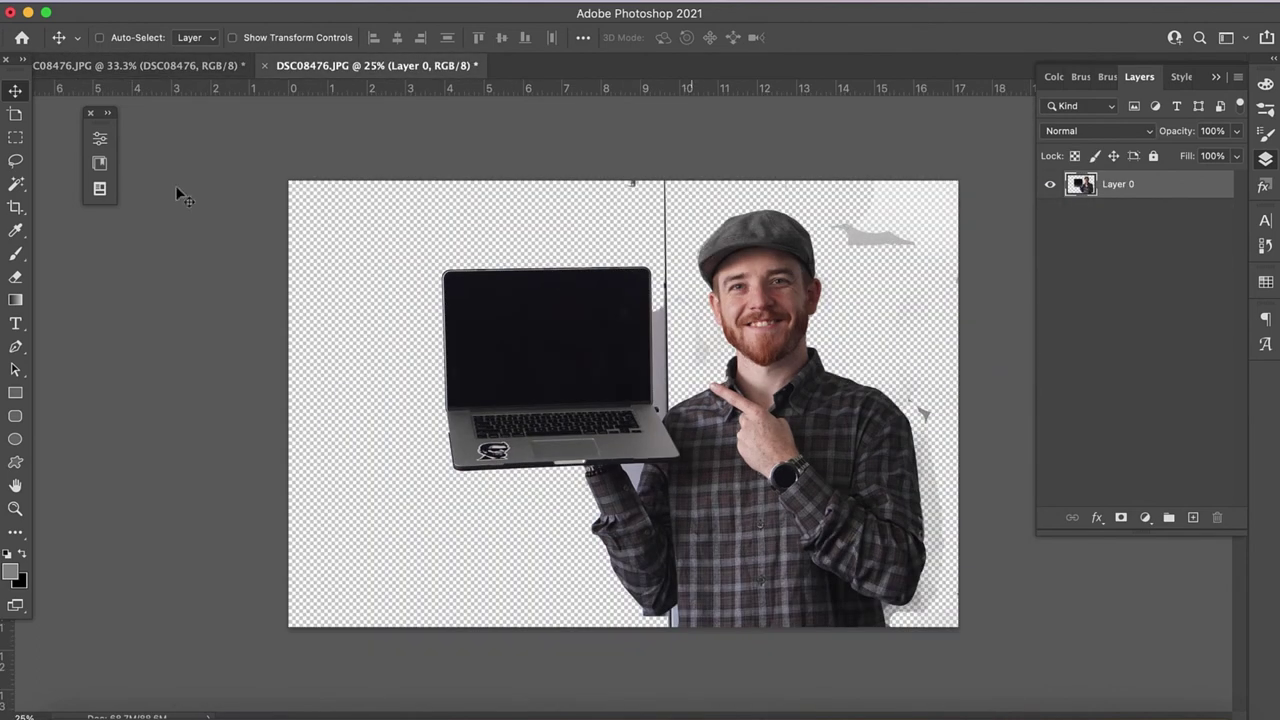
Step: Erase leftover wall patches beside the cap and along the outer shoulder and sleeve with the regular Eraser
click(15, 276)
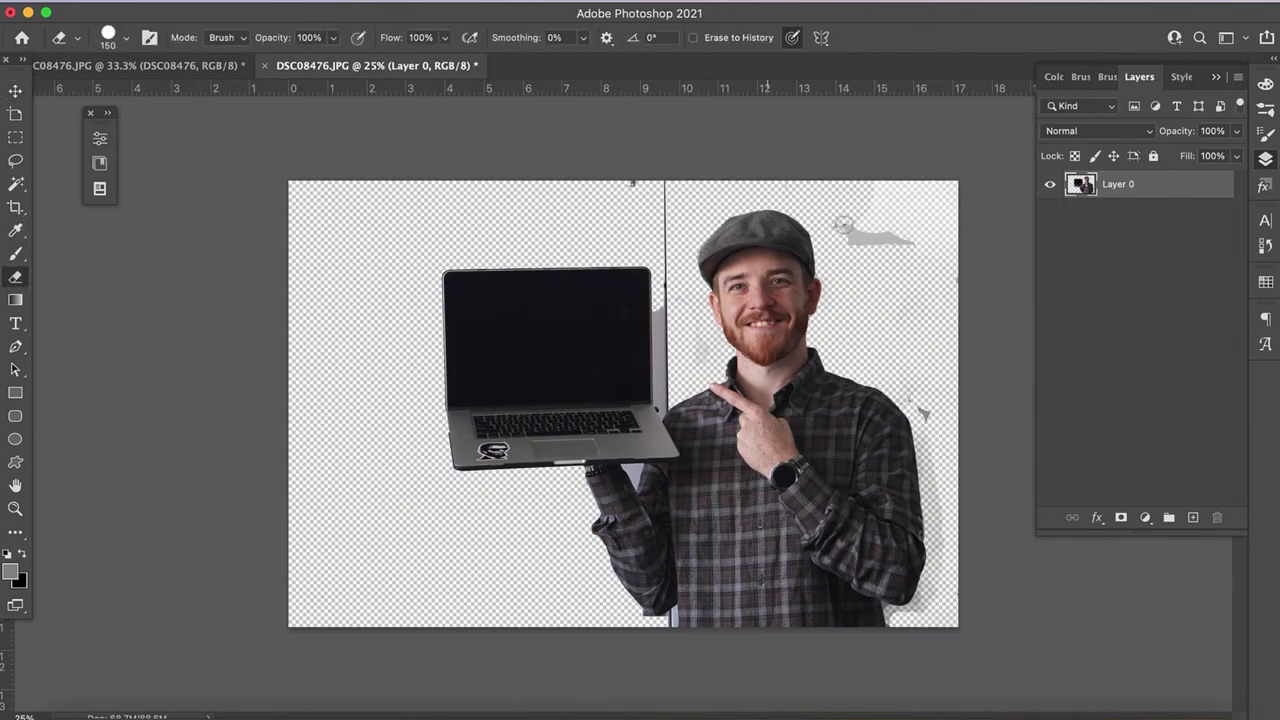
drag(870, 232, 902, 252)
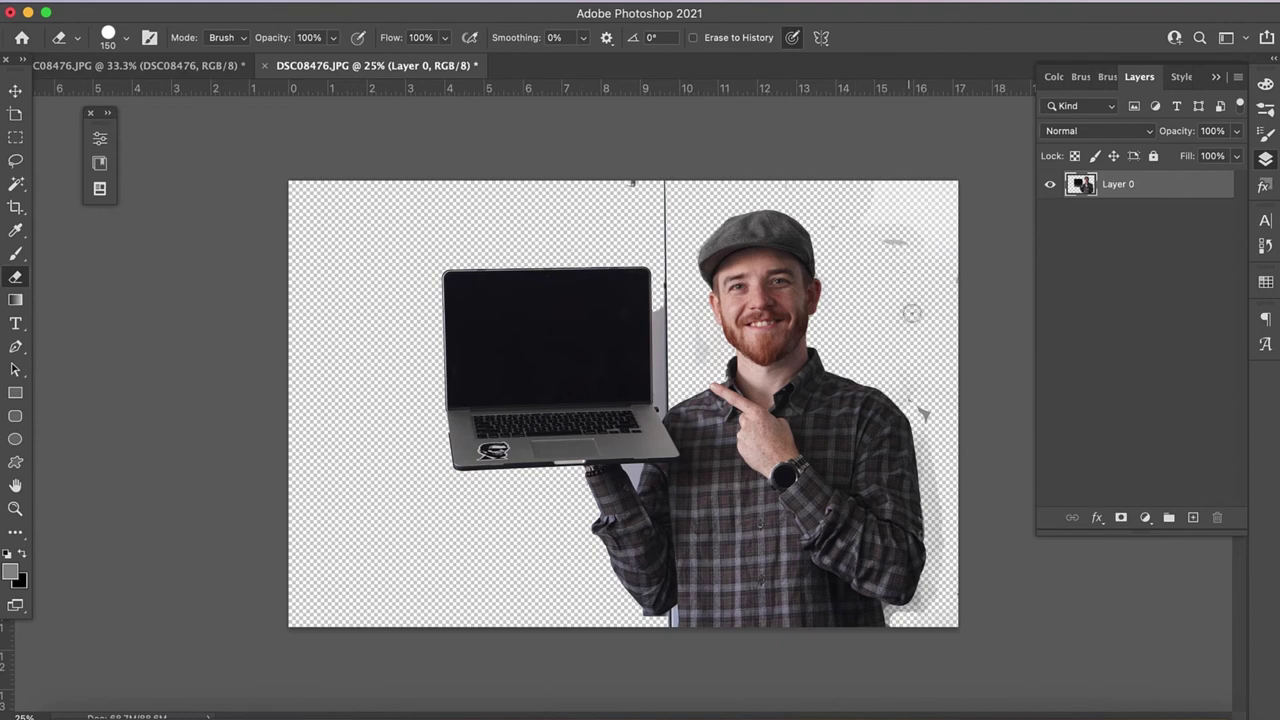
drag(919, 410, 936, 514)
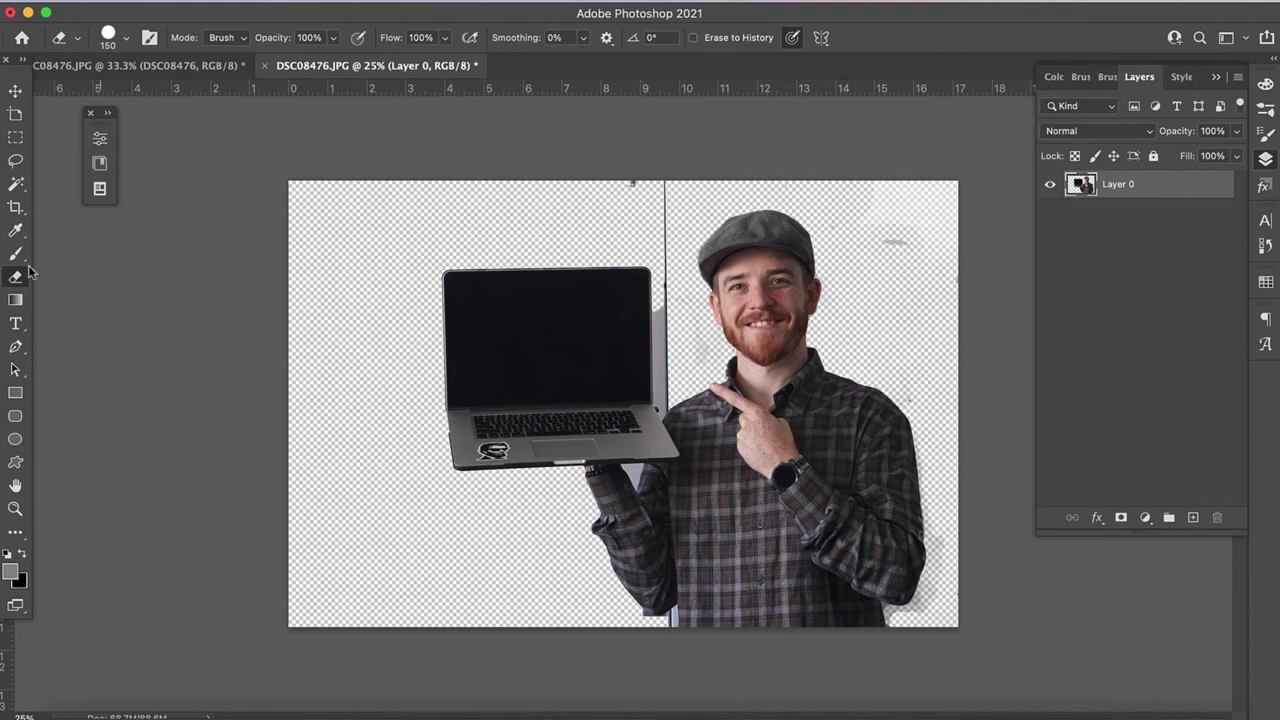
key(shift+e)
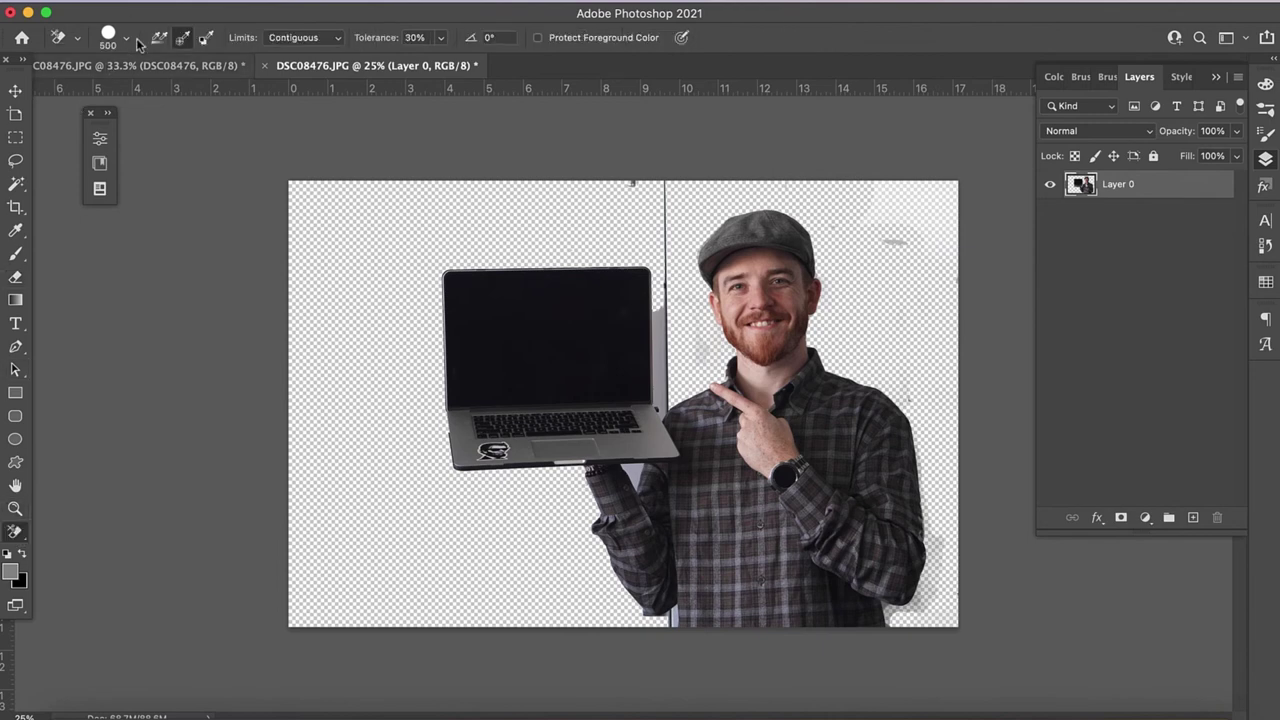
Step: Erase the grey wall strip between the laptop and the dark vertical line using the Background Eraser with Continuous sampling and 10% tolerance
click(158, 40)
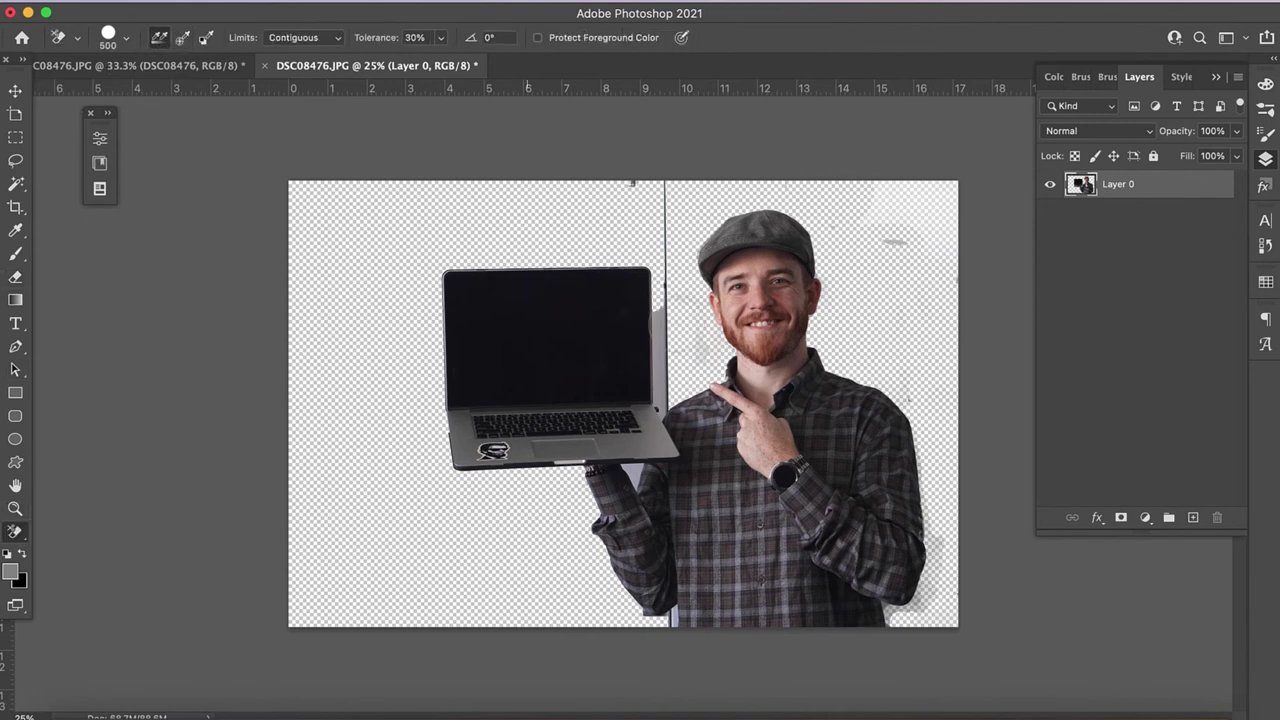
drag(663, 353, 662, 407)
key(super+z)
key(super+plus)
key(super+plus)
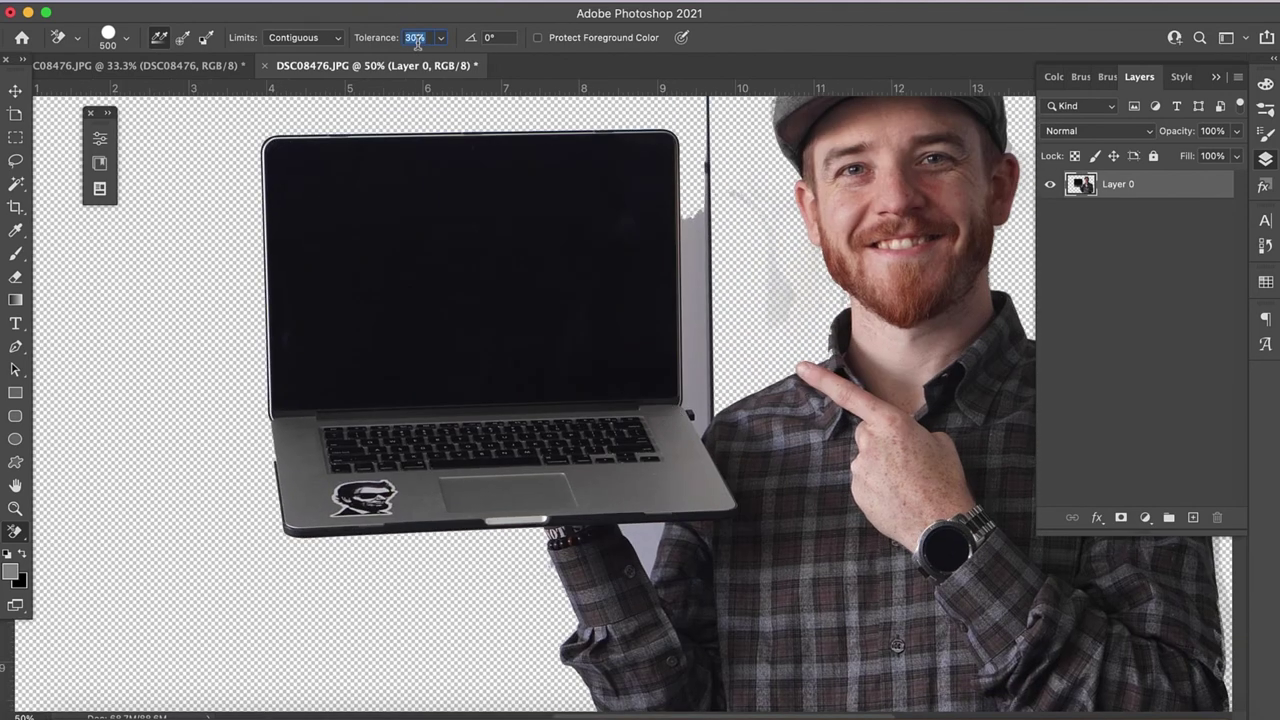
key(Return)
key(bracketleft)
key(bracketleft)
key(bracketleft)
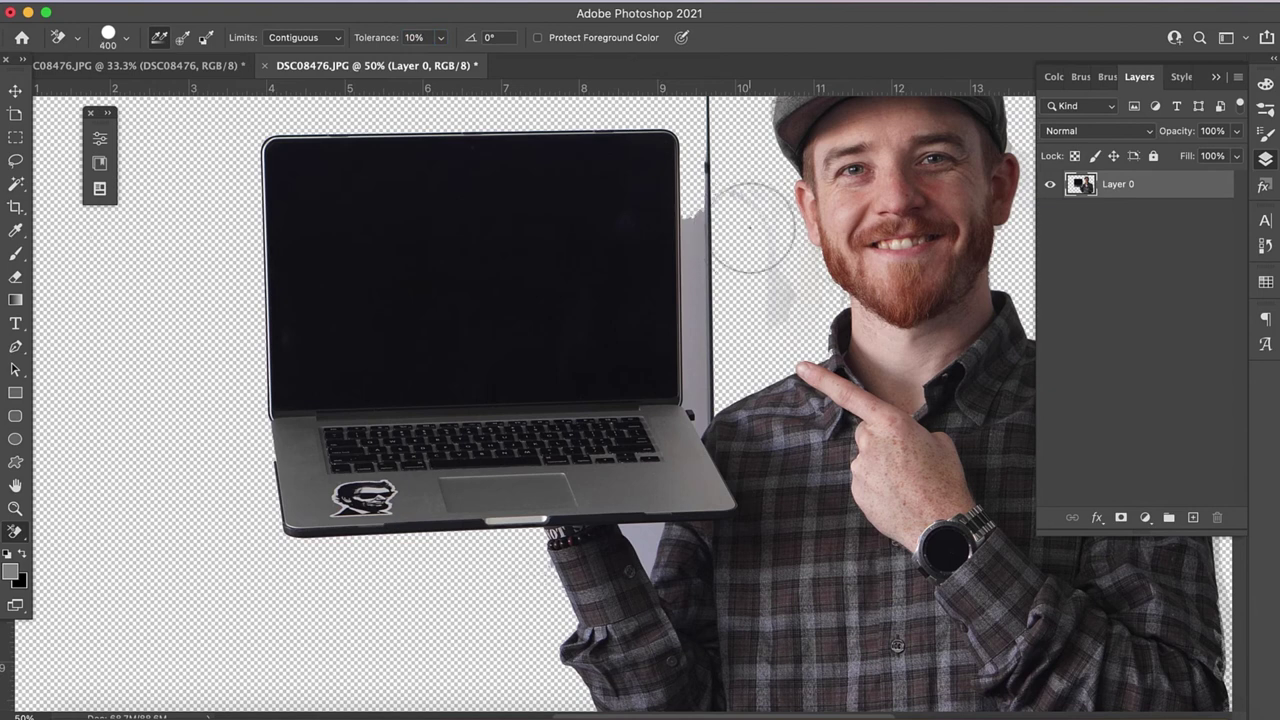
drag(705, 158, 700, 385)
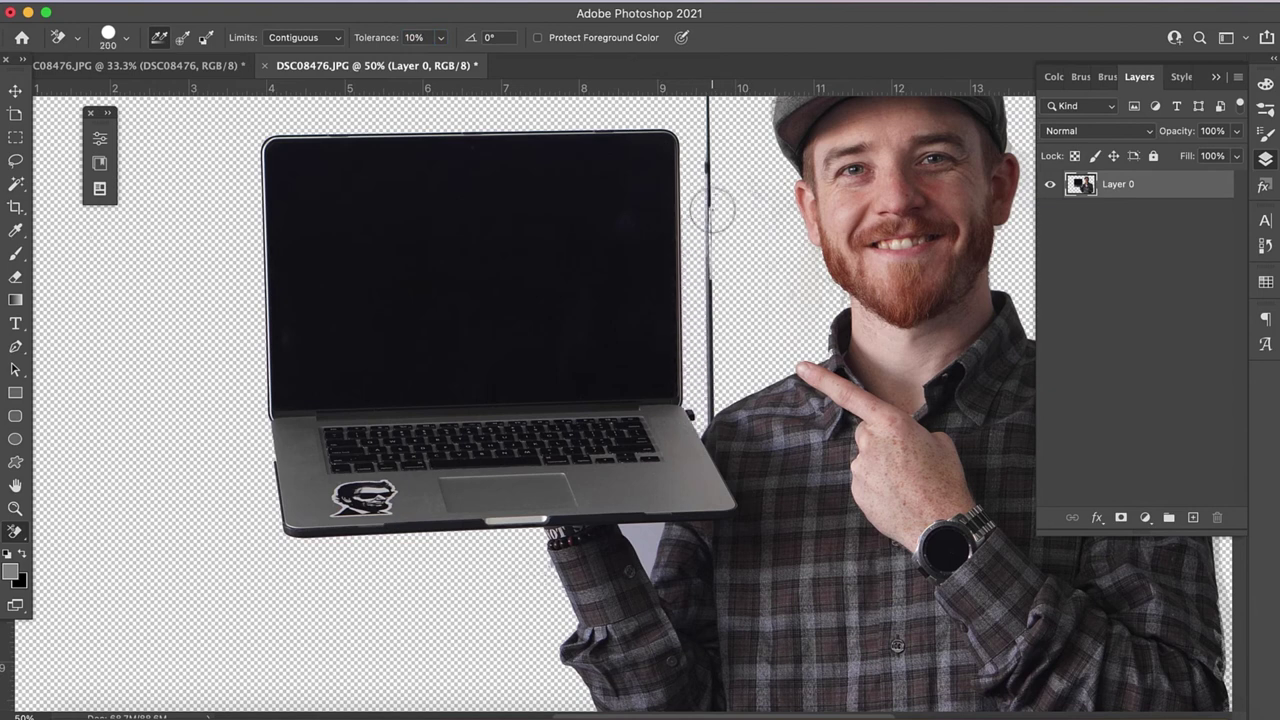
Step: Erase along the dark vertical line beside the laptop with the Background Eraser, sampling the line's dark colour
drag(711, 211, 709, 266)
alt+click(714, 284)
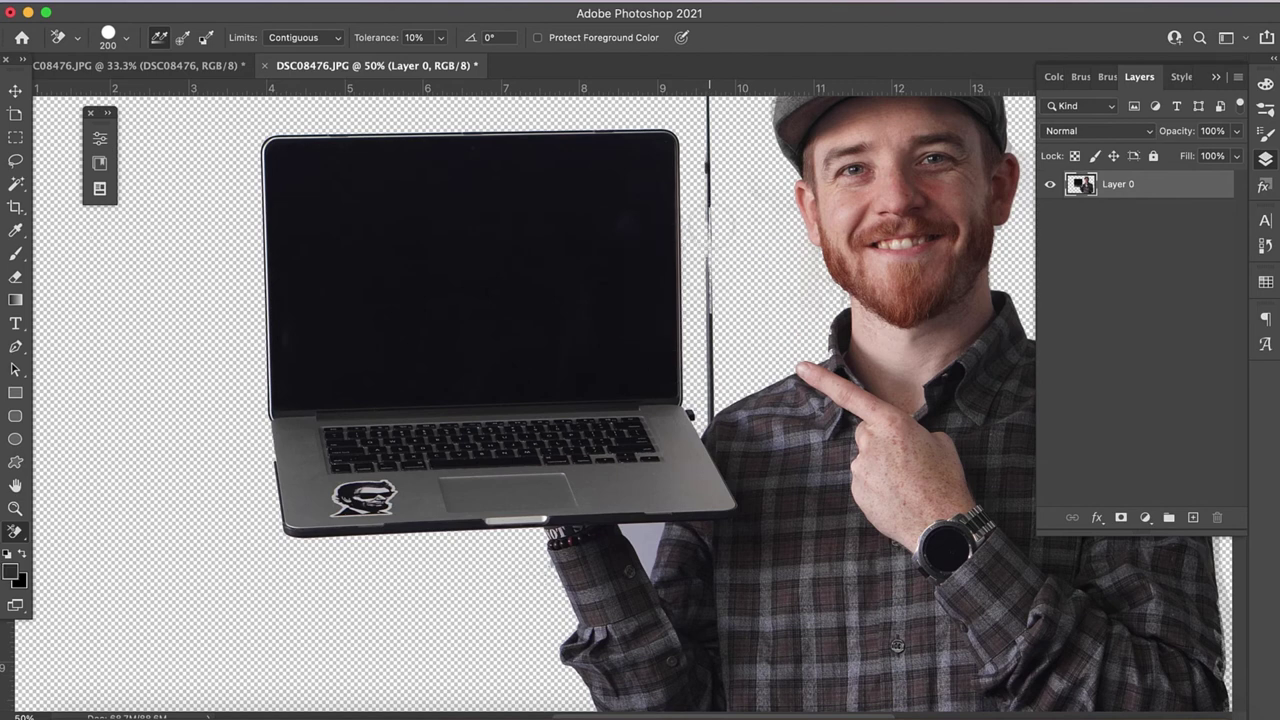
drag(709, 120, 708, 214)
Step: Erase the upper part of the vertical line and the leftover specks along the photo's top edge with the regular Eraser
scroll(655, 170, up, 5)
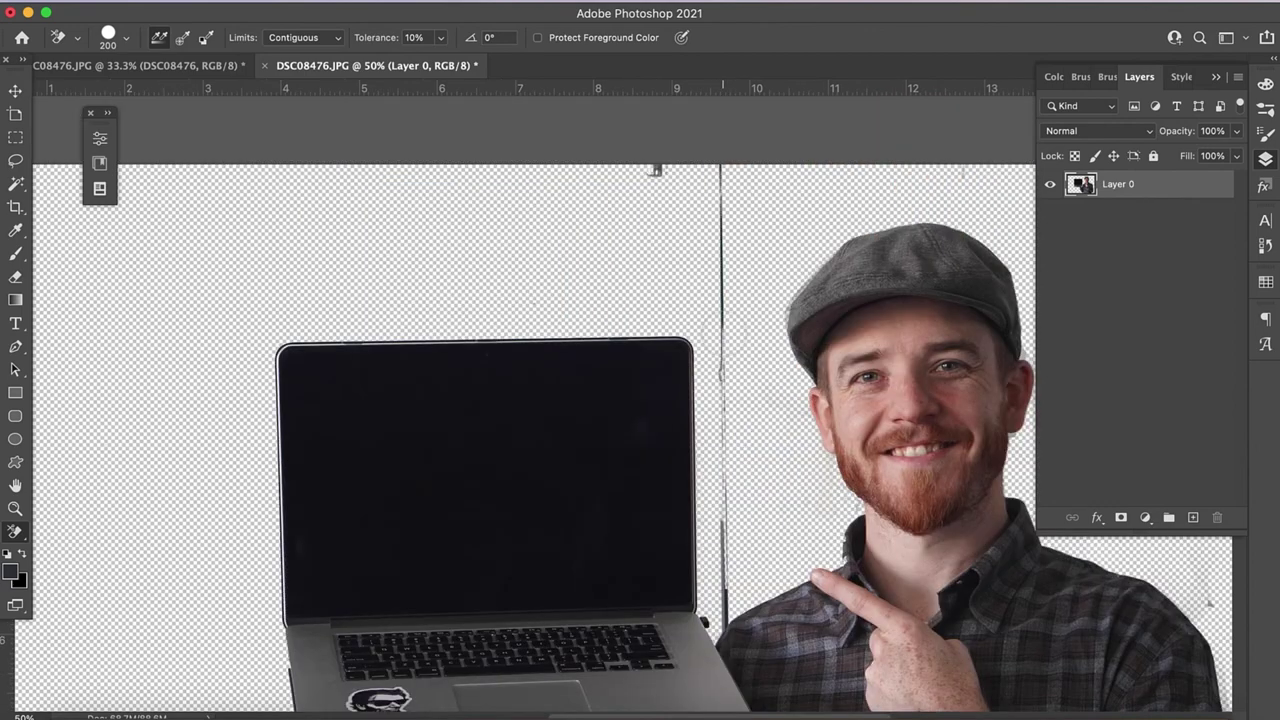
click(16, 276)
mouse_move(727, 363)
mouse_down()
mouse_move(725, 217)
mouse_move(705, 173)
mouse_up()
drag(845, 178, 997, 180)
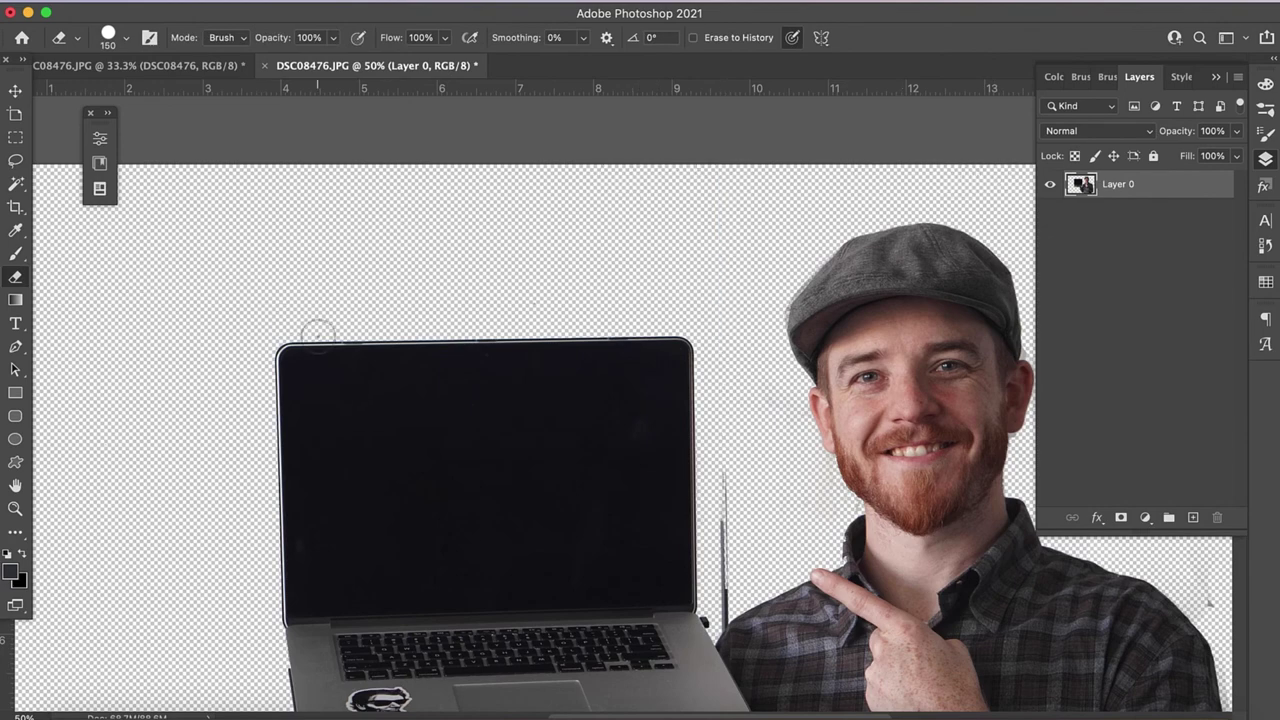
Step: Remove the wall remnants between the raised forearm and body and below the elbow, using the Background Eraser for the lower sliver
scroll(318, 336, down, 5)
scroll(318, 336, left, 4)
key(super+minus)
key(super+0)
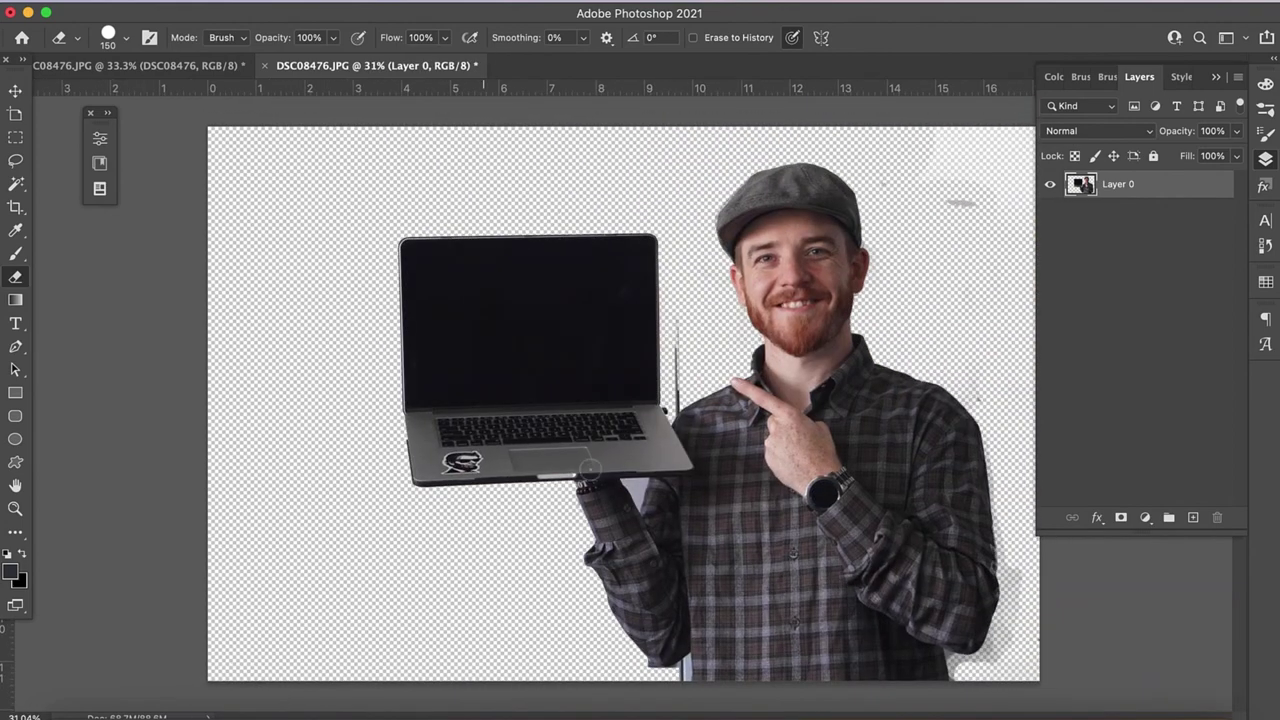
key(w)
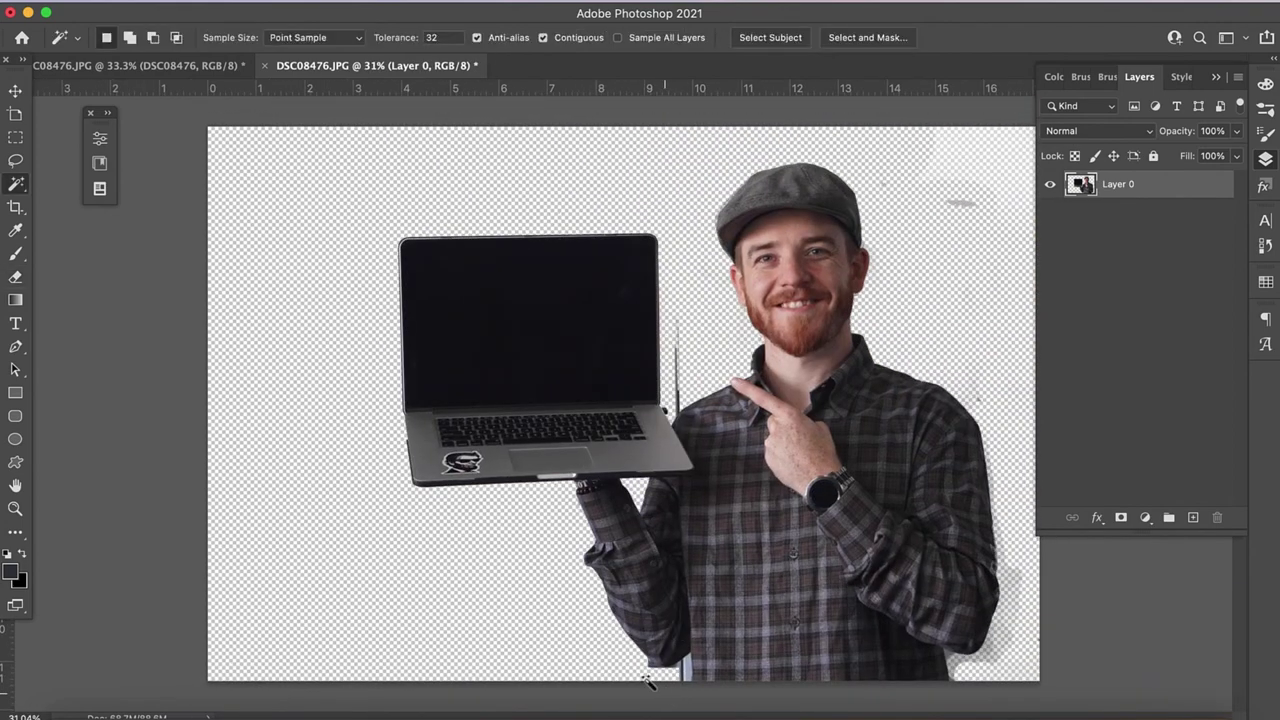
key(e)
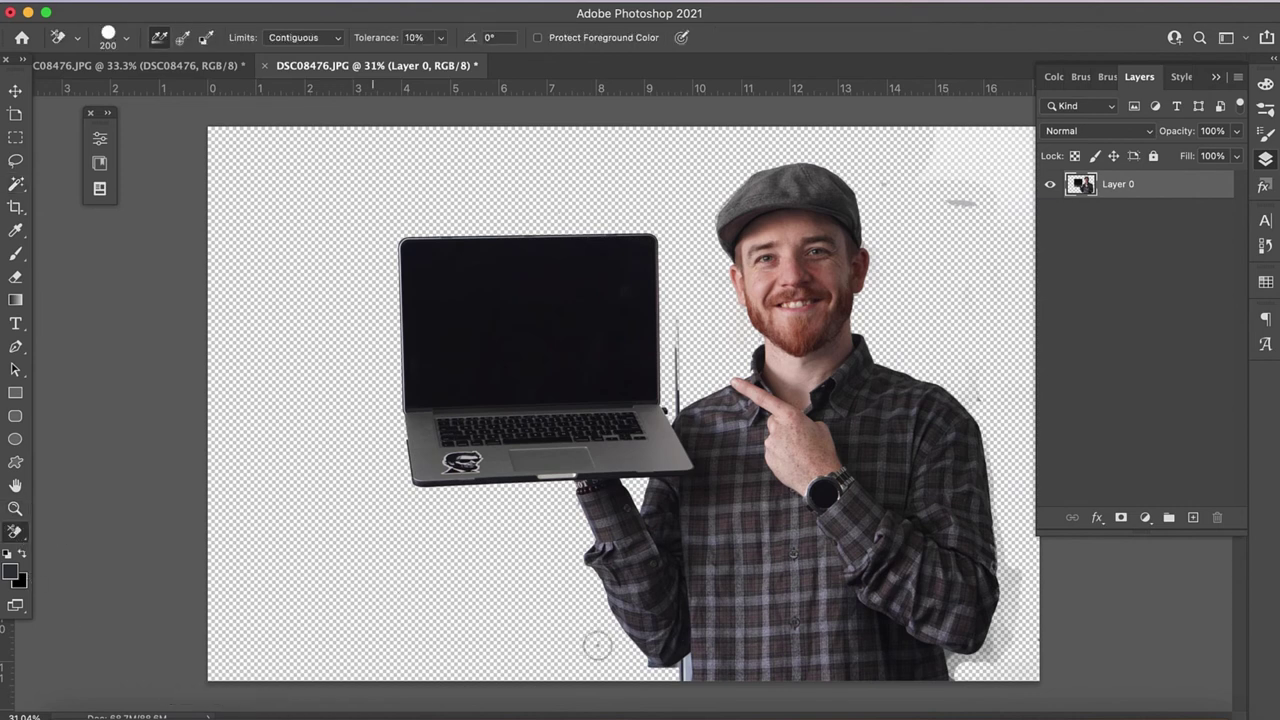
alt+click(692, 663)
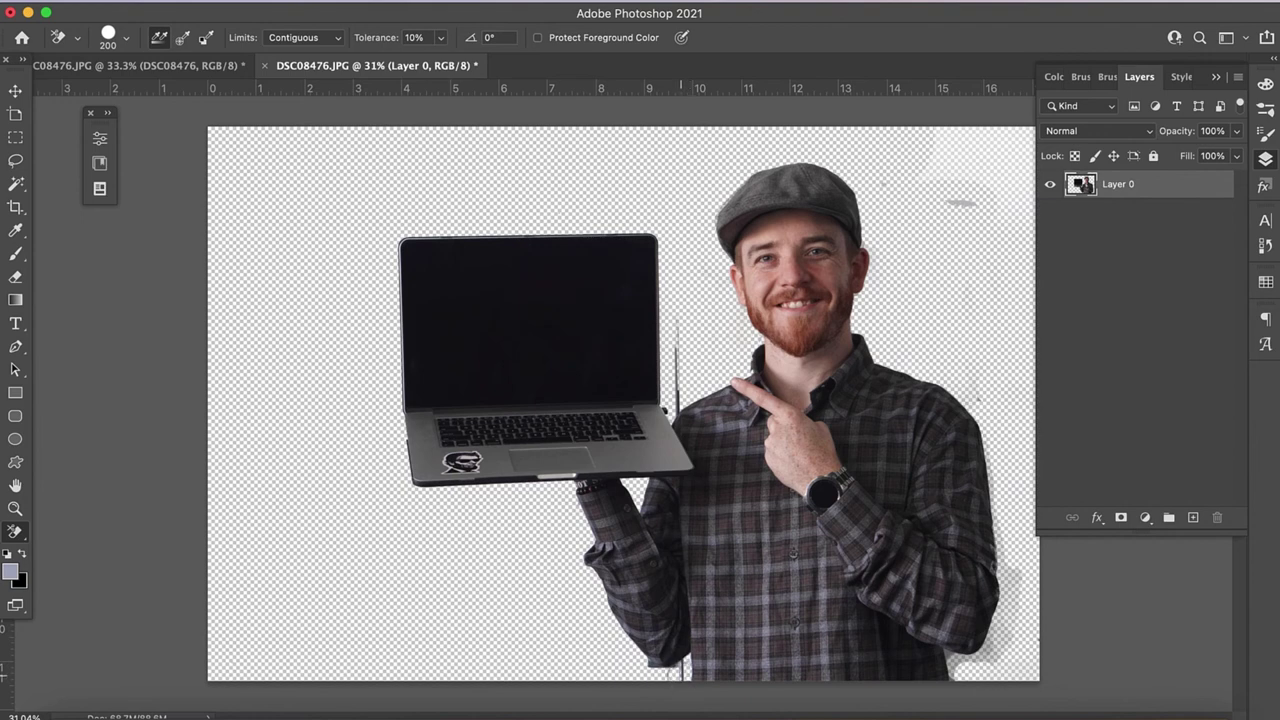
alt+click(687, 668)
Step: Erase the smudges beside the outer sleeve and the cap, plus the last piece of dark line above the shoulder
alt+click(1014, 576)
mouse_move(1014, 597)
mouse_down()
mouse_move(1018, 559)
mouse_move(1020, 623)
mouse_move(1014, 606)
mouse_move(1008, 637)
mouse_move(979, 666)
mouse_move(1009, 586)
mouse_move(979, 395)
mouse_up()
mouse_move(970, 180)
mouse_down()
mouse_move(966, 196)
mouse_move(948, 132)
mouse_move(925, 153)
mouse_move(965, 264)
mouse_up()
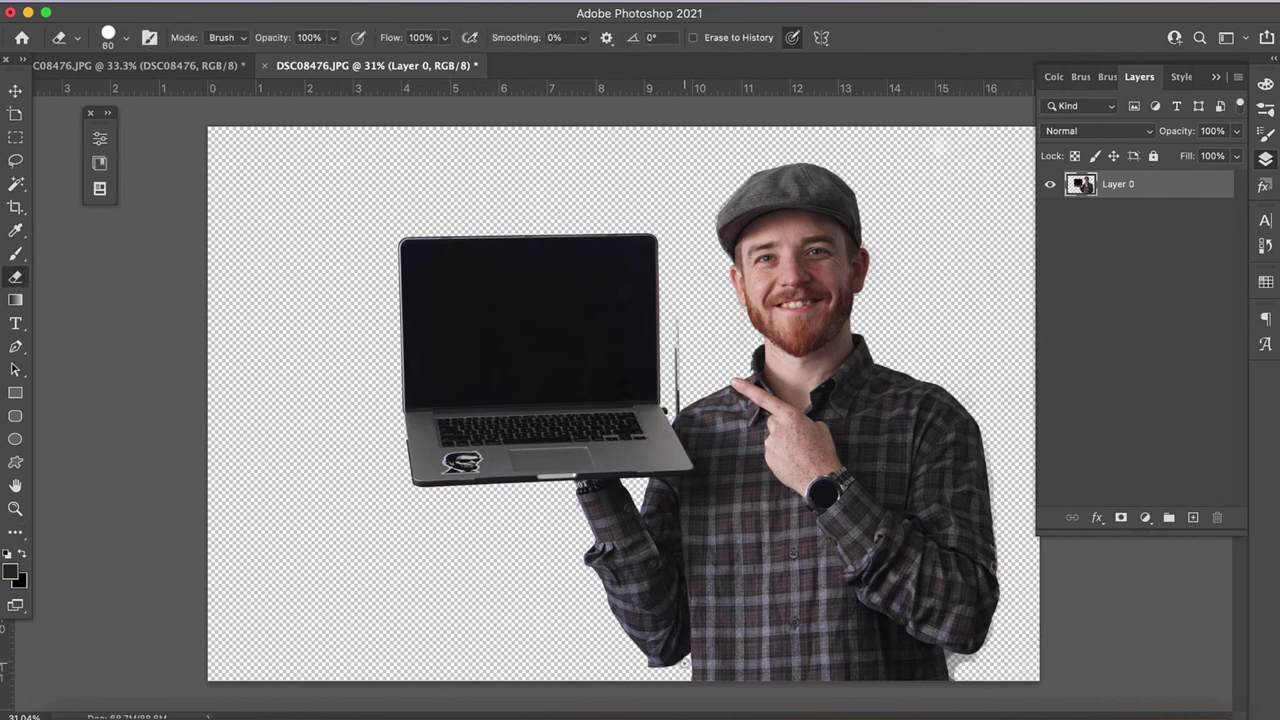
mouse_move(677, 391)
mouse_down()
mouse_move(677, 358)
mouse_move(677, 391)
mouse_up()
Step: Add a new layer beneath the photo layer and fill it with the dark foreground colour using the Paint Bucket
click(1193, 517)
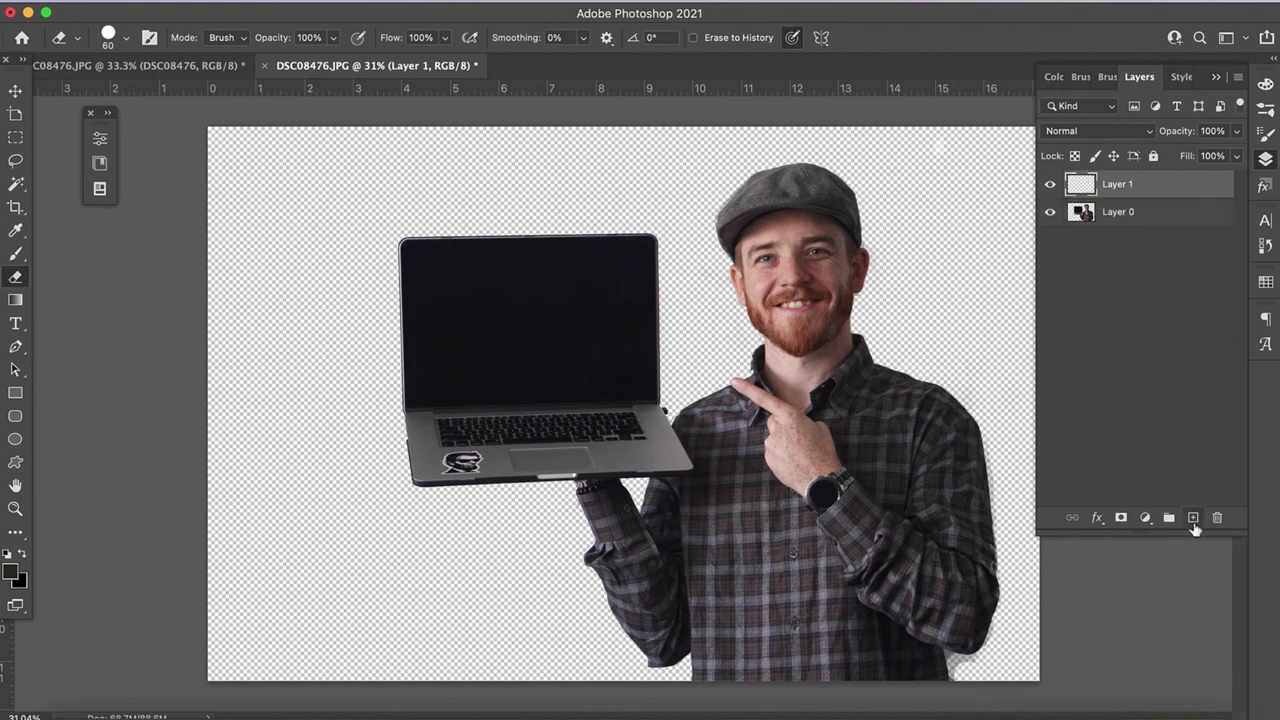
key(super+bracketleft)
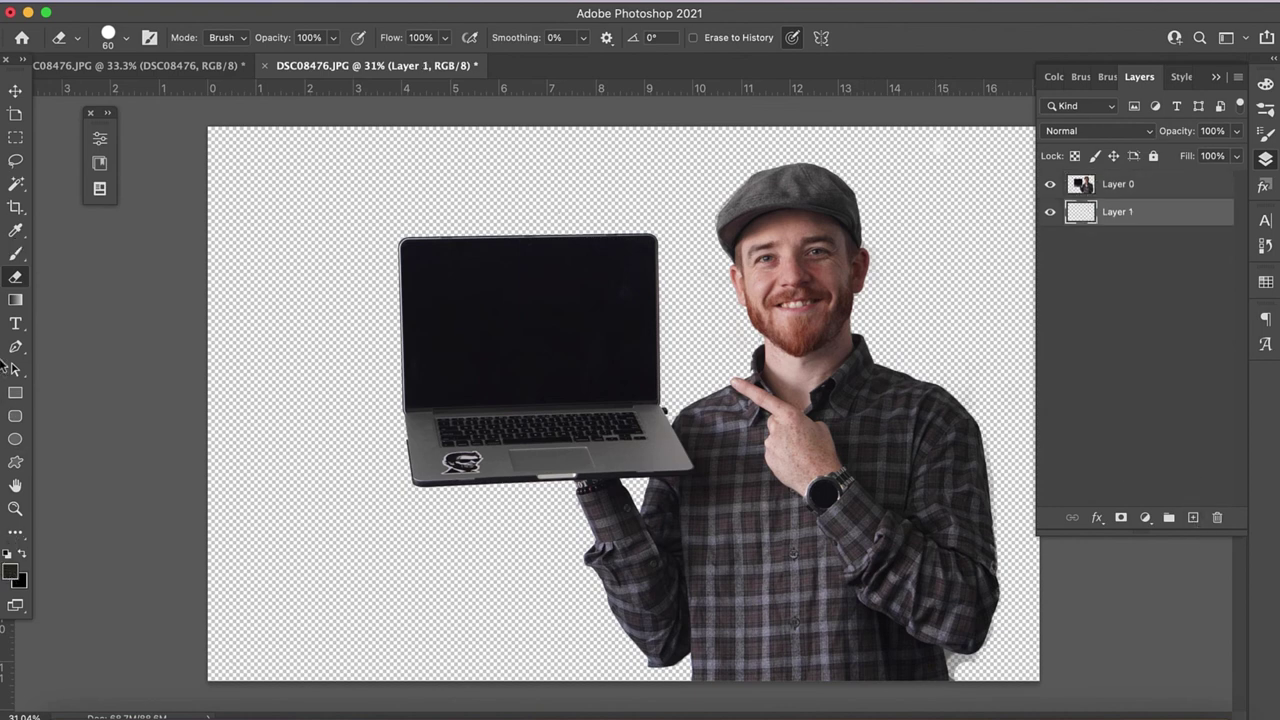
key(shift+e)
click(17, 529)
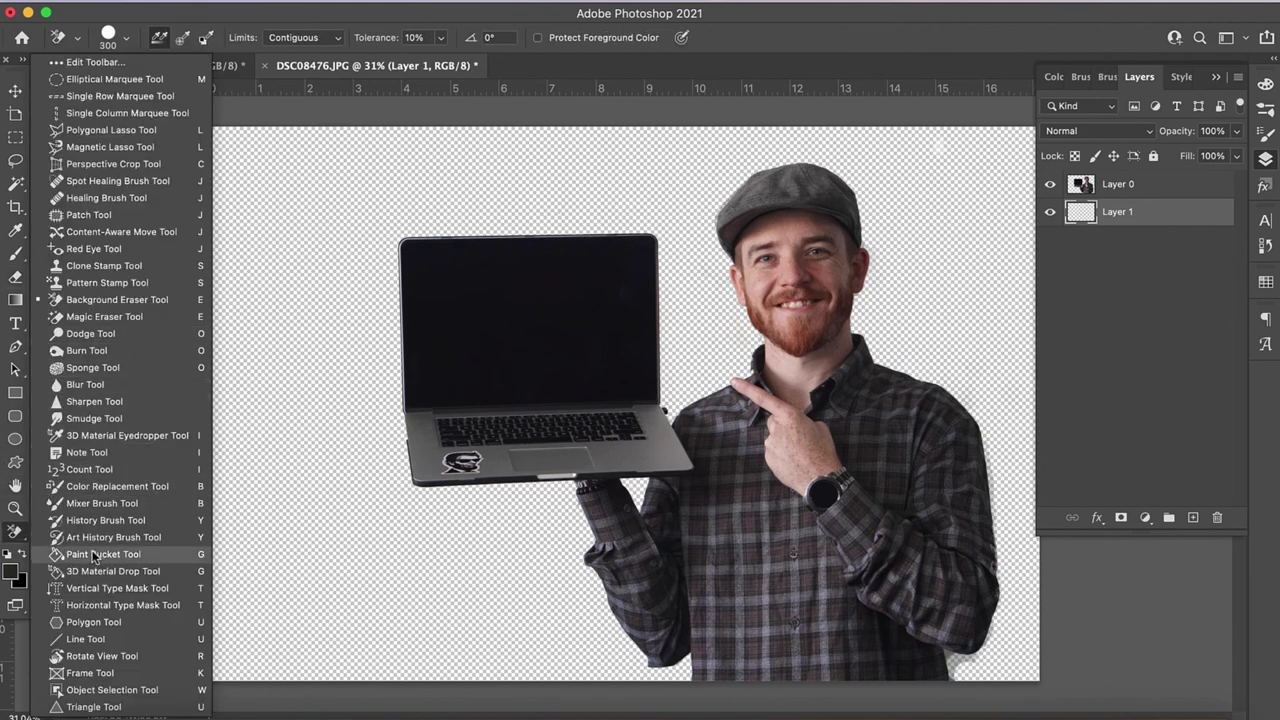
key(g)
click(300, 545)
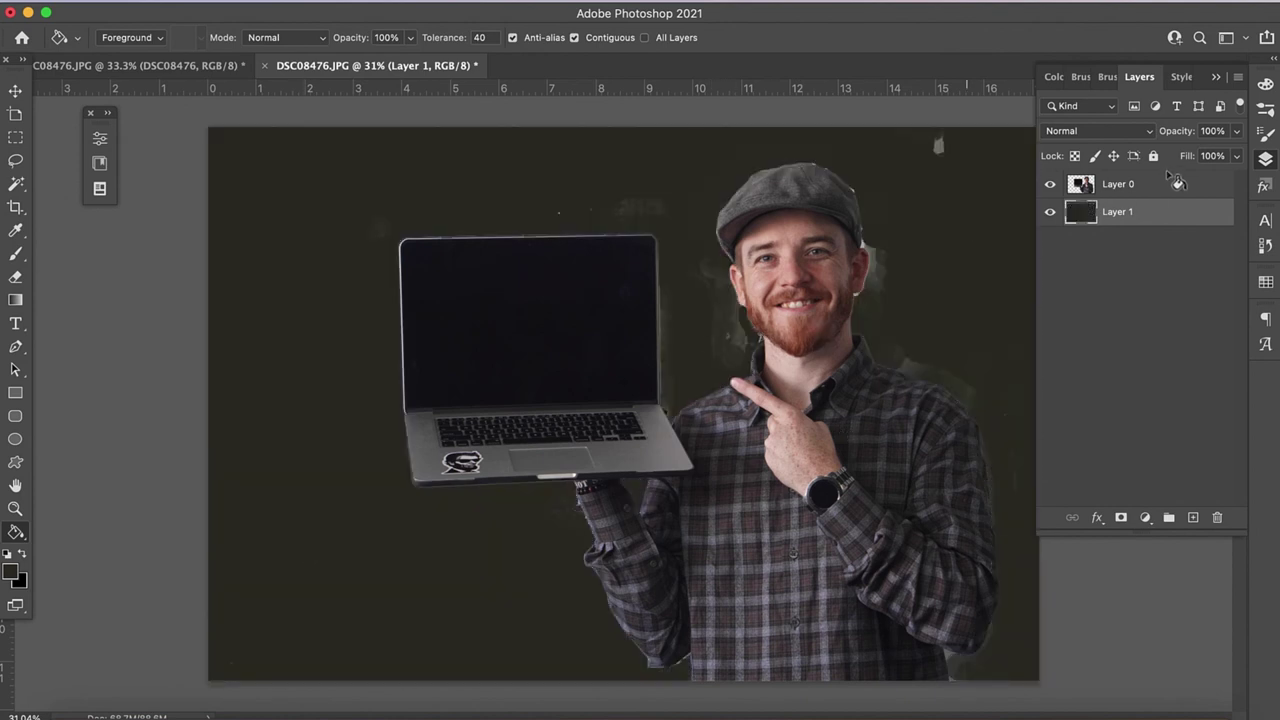
Step: On the photo layer, erase the light patch in the background's upper corner with the Background Eraser at brush size 200
click(1145, 191)
key(e)
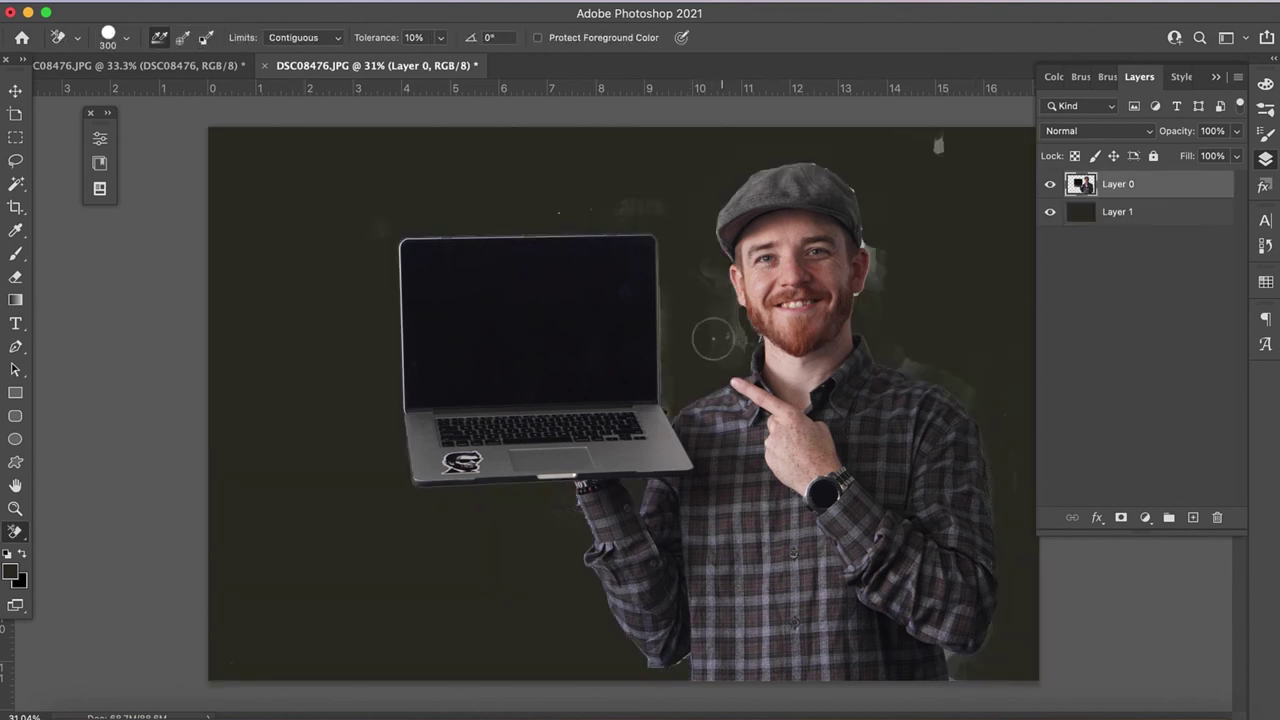
key(bracketleft)
key(bracketleft)
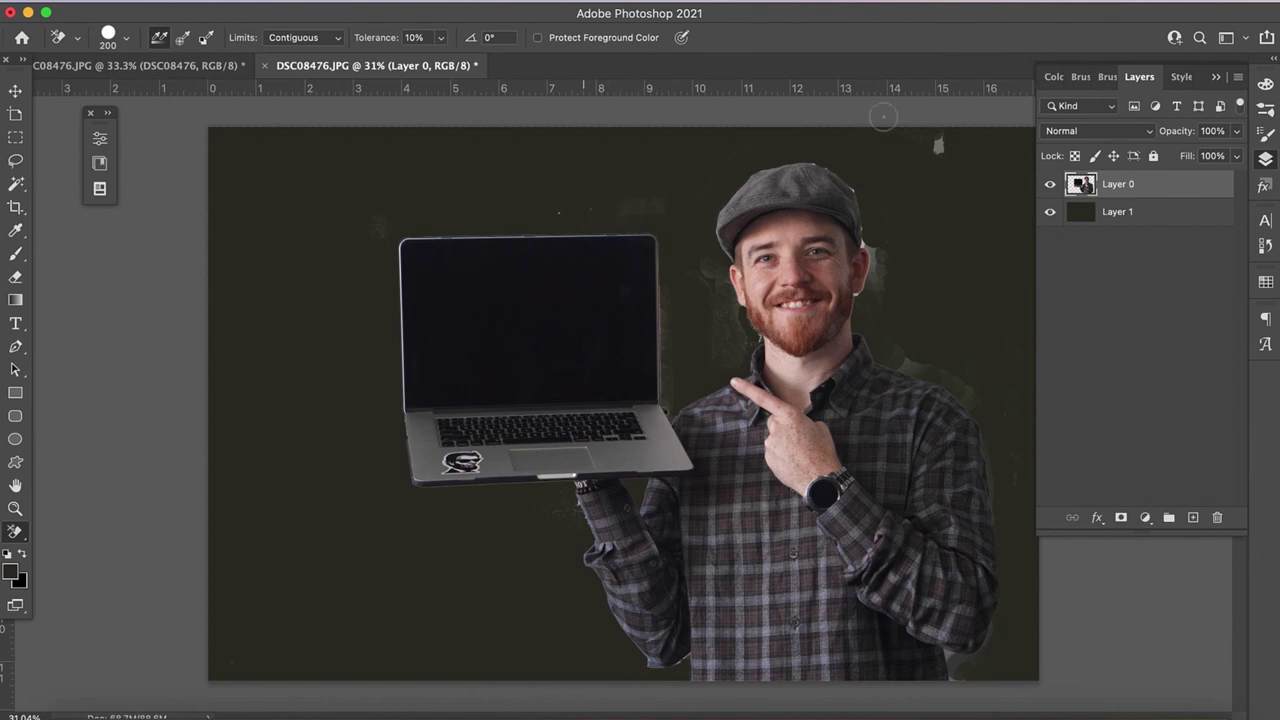
mouse_move(913, 141)
mouse_down()
mouse_move(968, 150)
mouse_move(926, 160)
mouse_up()
click(16, 535)
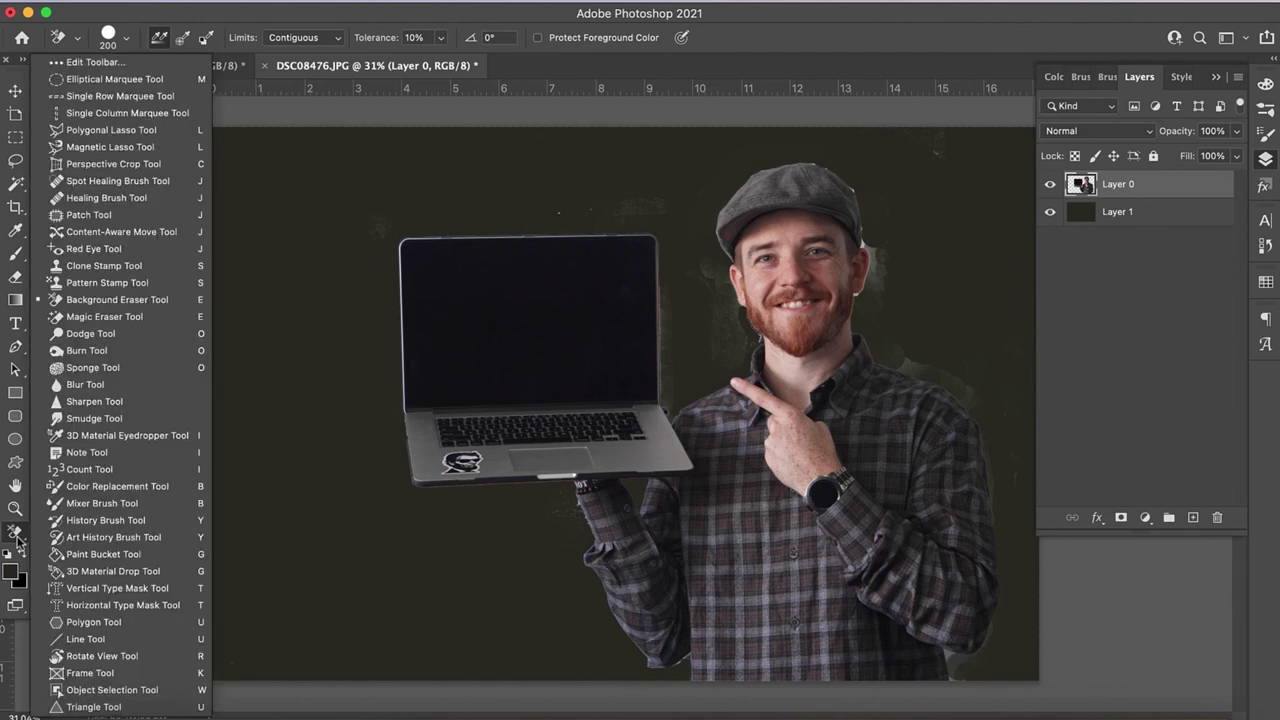
click(347, 287)
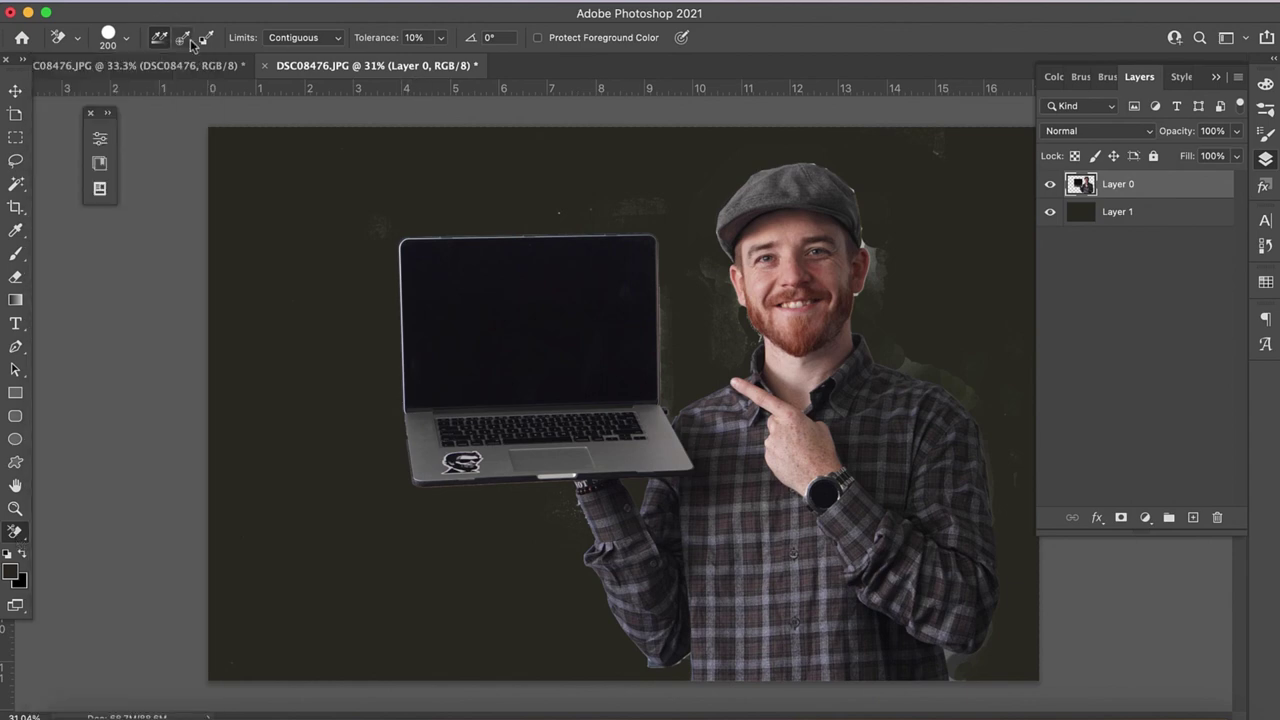
Step: Erase the light patches beside the cap and above the shoulder using the Background Eraser with Once sampling, sampling the wall colour
alt+click(864, 240)
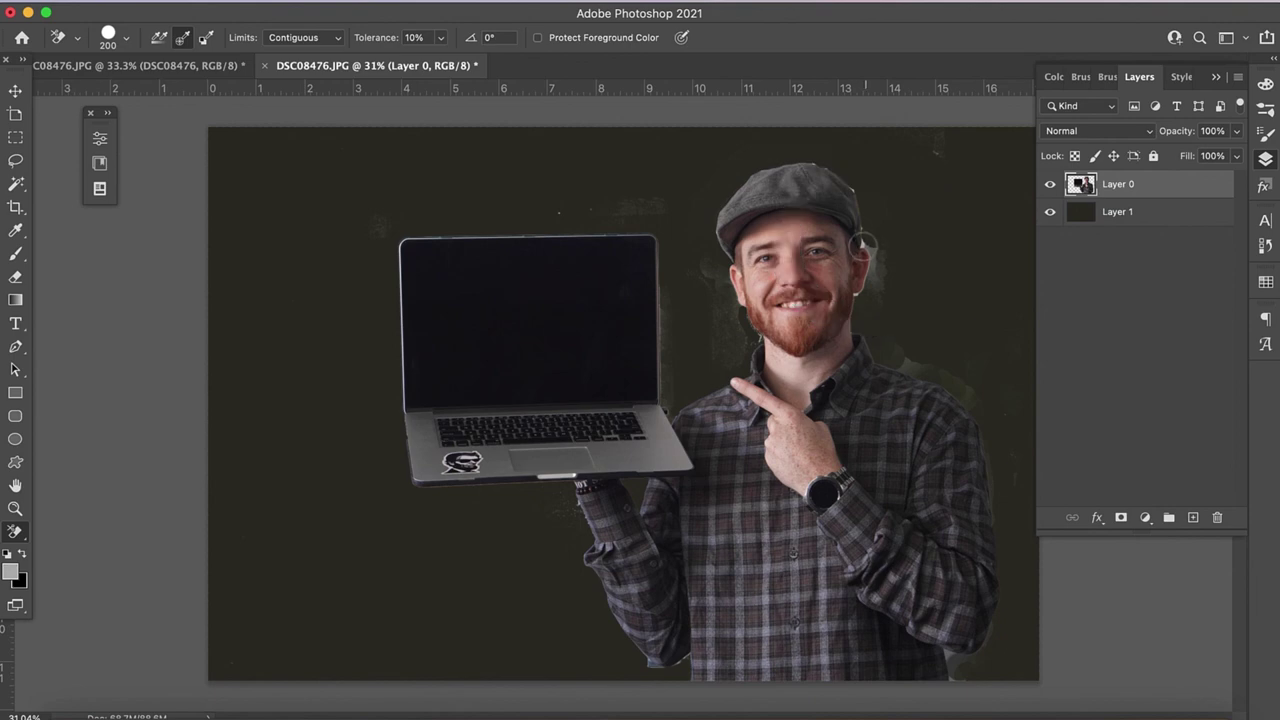
mouse_move(863, 245)
mouse_down()
mouse_move(877, 287)
mouse_move(878, 238)
mouse_move(873, 292)
mouse_move(870, 232)
mouse_move(878, 289)
mouse_move(896, 219)
mouse_move(877, 325)
mouse_move(924, 238)
mouse_up()
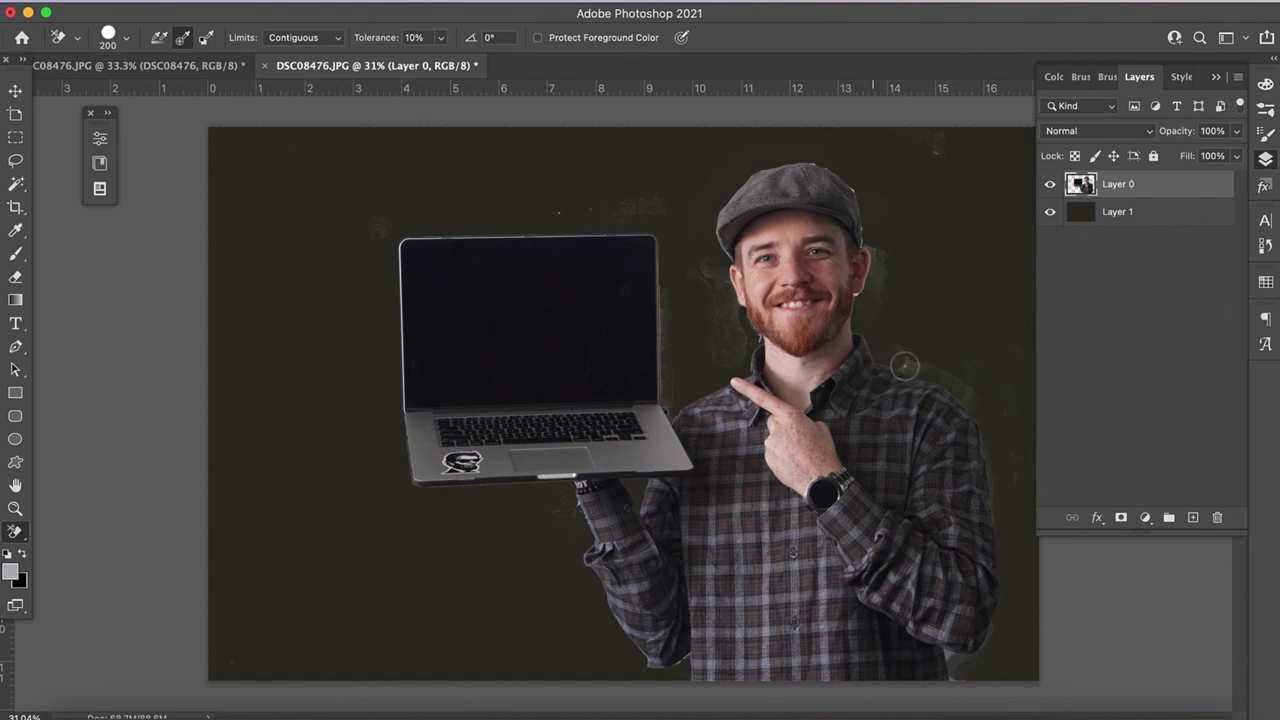
alt+click(905, 366)
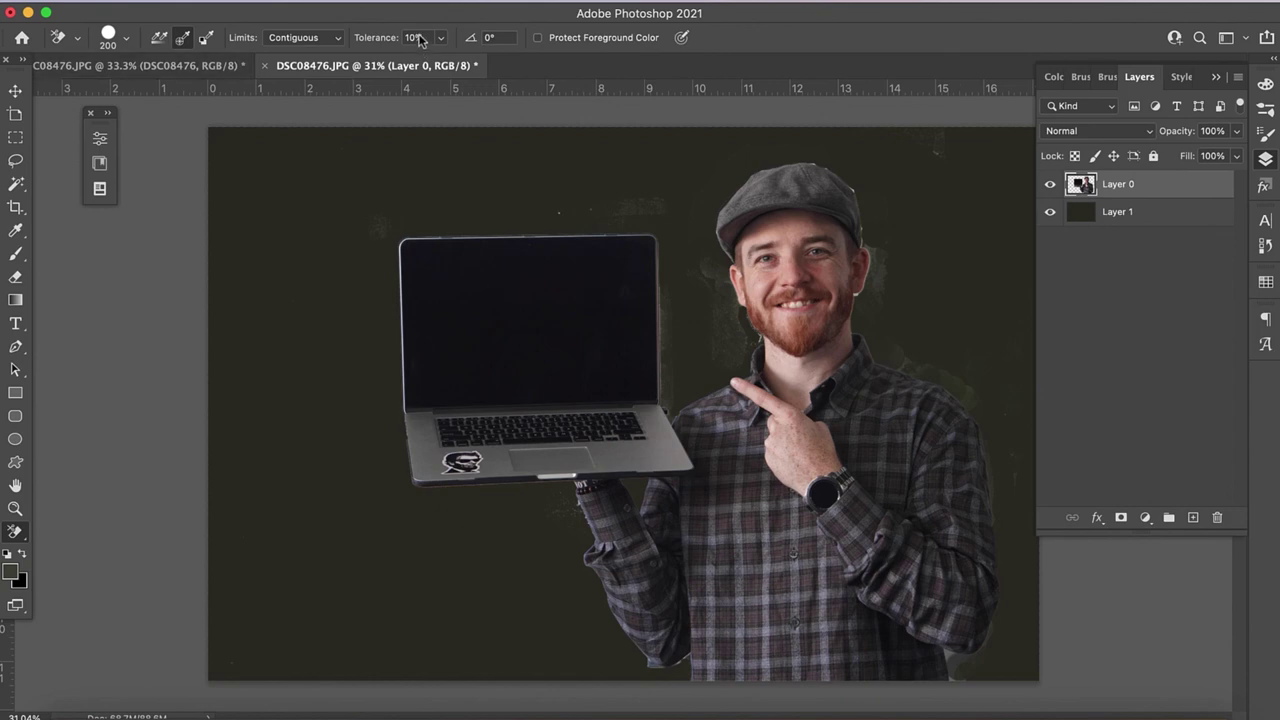
Step: Work on the light sliver below the ear with the Background Eraser at 50% tolerance, reducing the brush size to 100
key(Return)
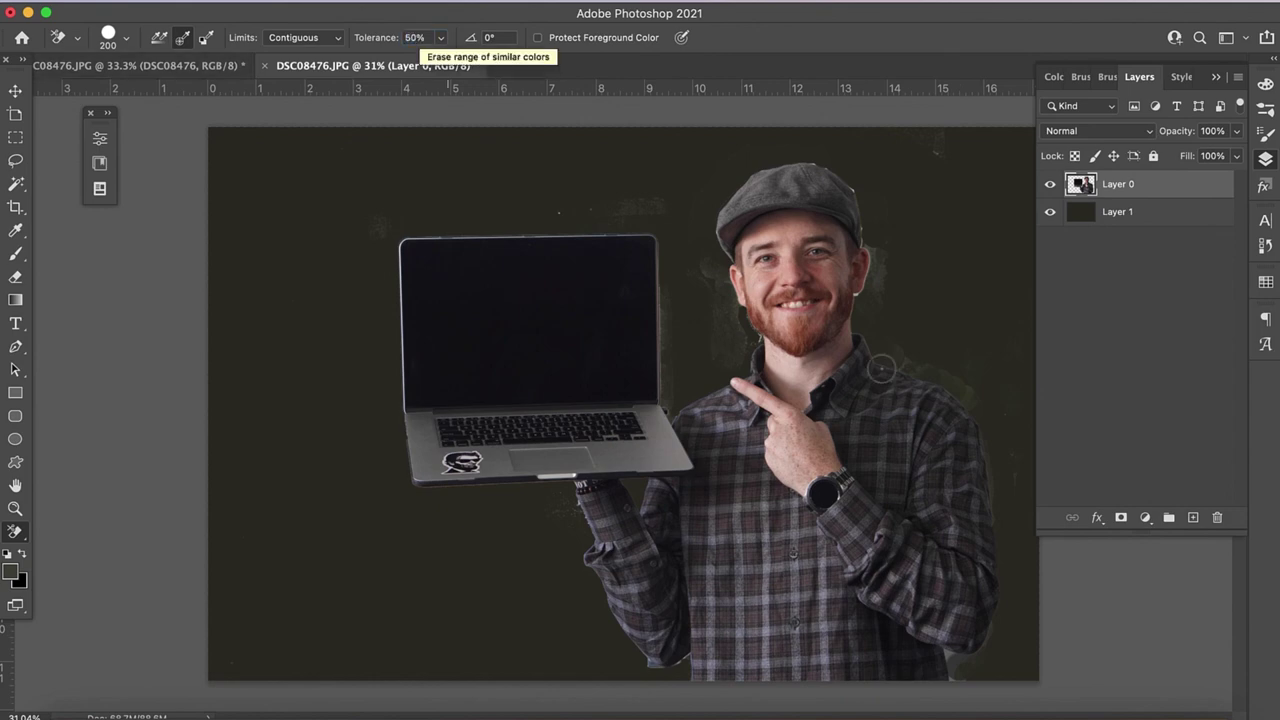
alt+click(862, 287)
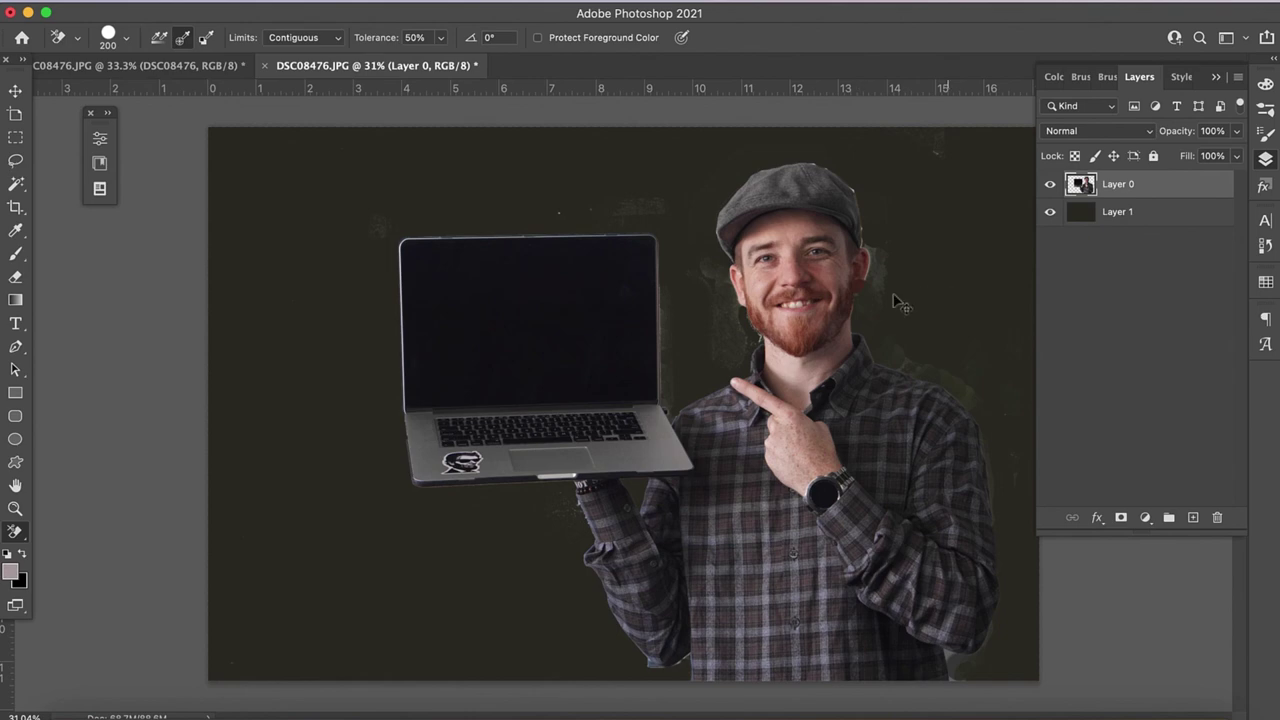
key(bracketleft)
key(bracketleft)
key(bracketleft)
key(bracketleft)
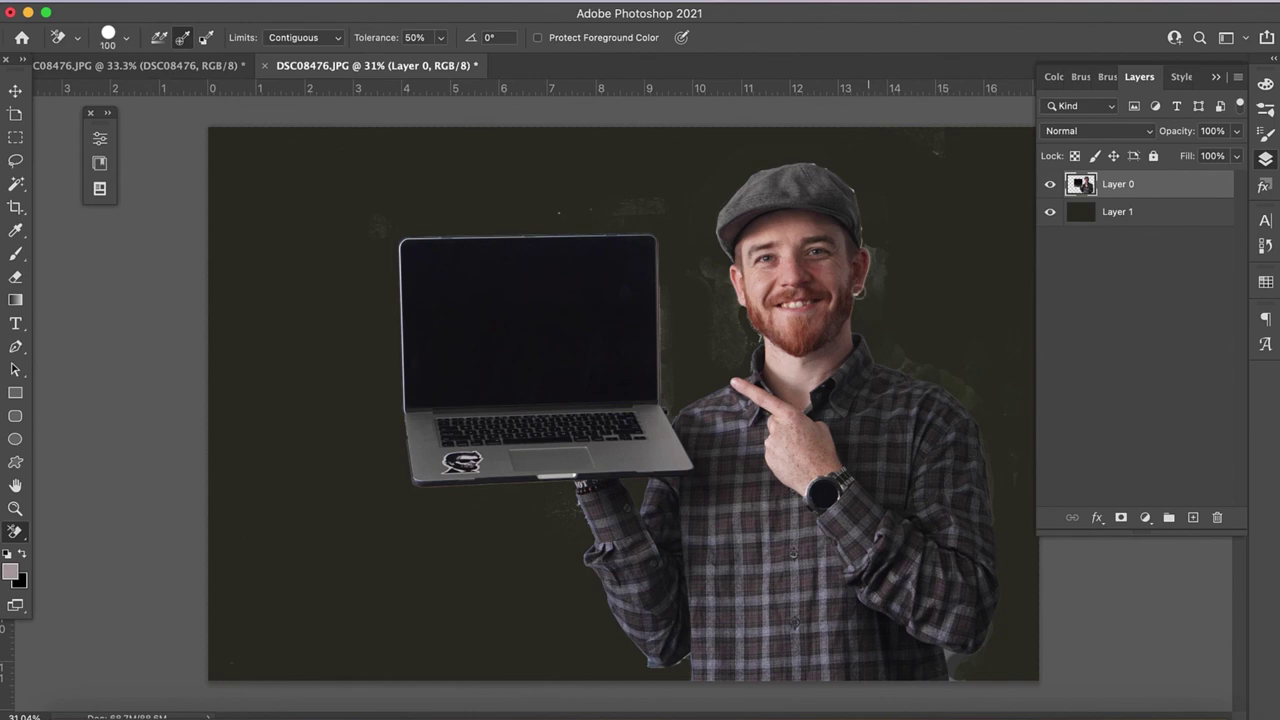